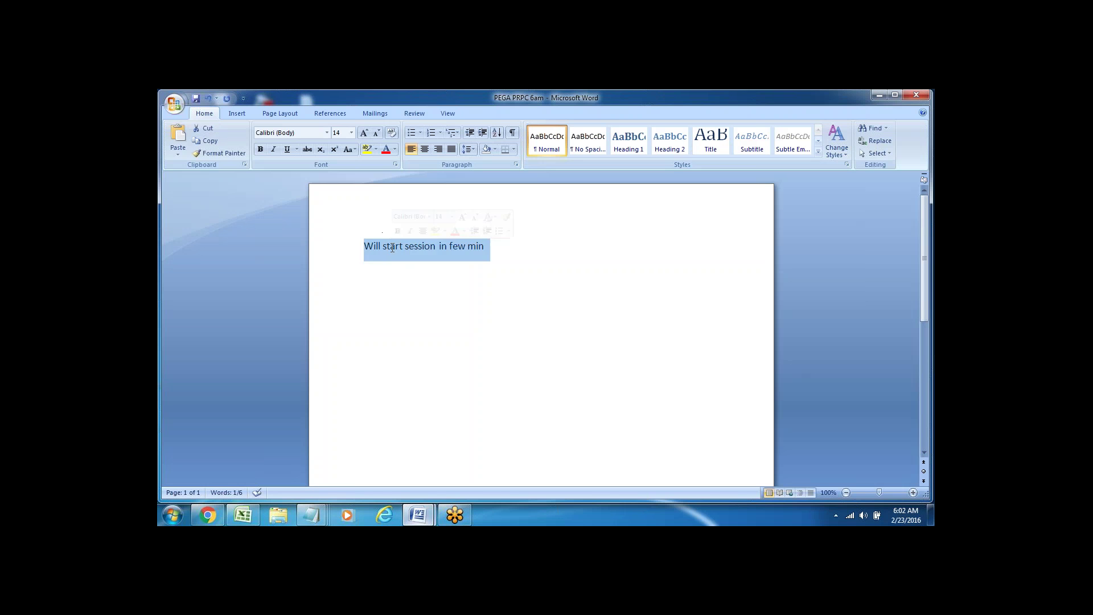
- Replace the session note with the heading 'Login to PEGA Application' and minimize Word
key(BackSpace)
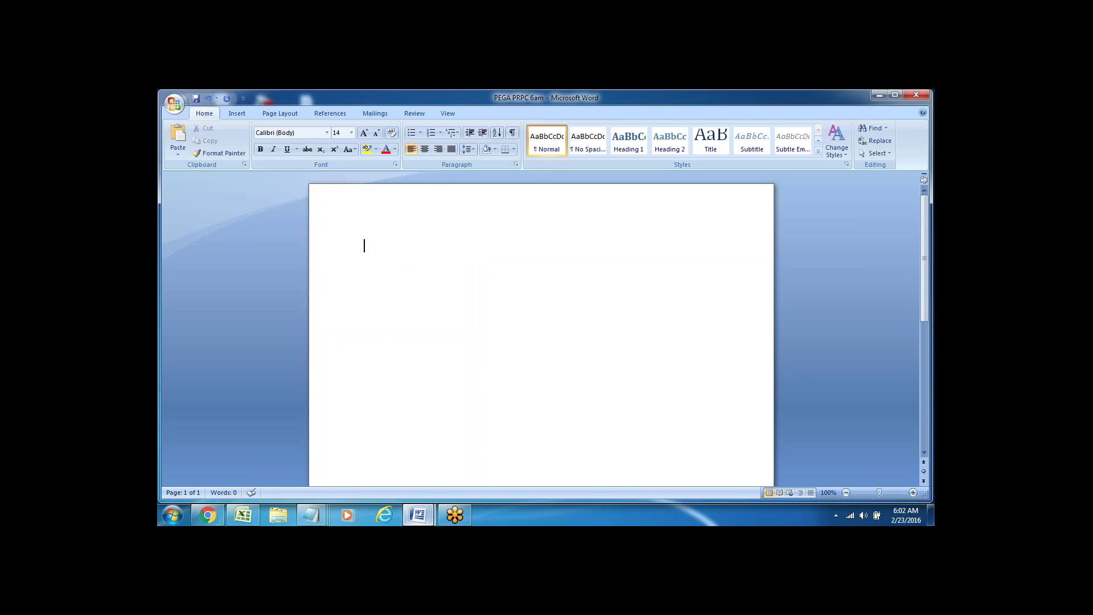
text(Login to PEGA Application)
click(878, 95)
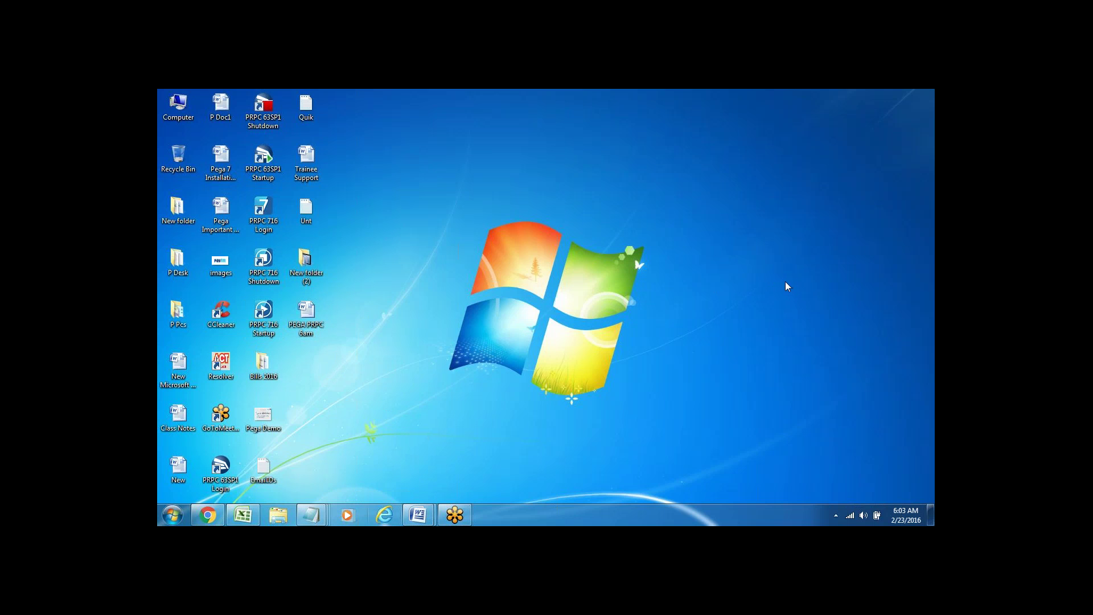
- Launch the PRPC 716 Startup shortcut to start the server consoles
click(265, 319)
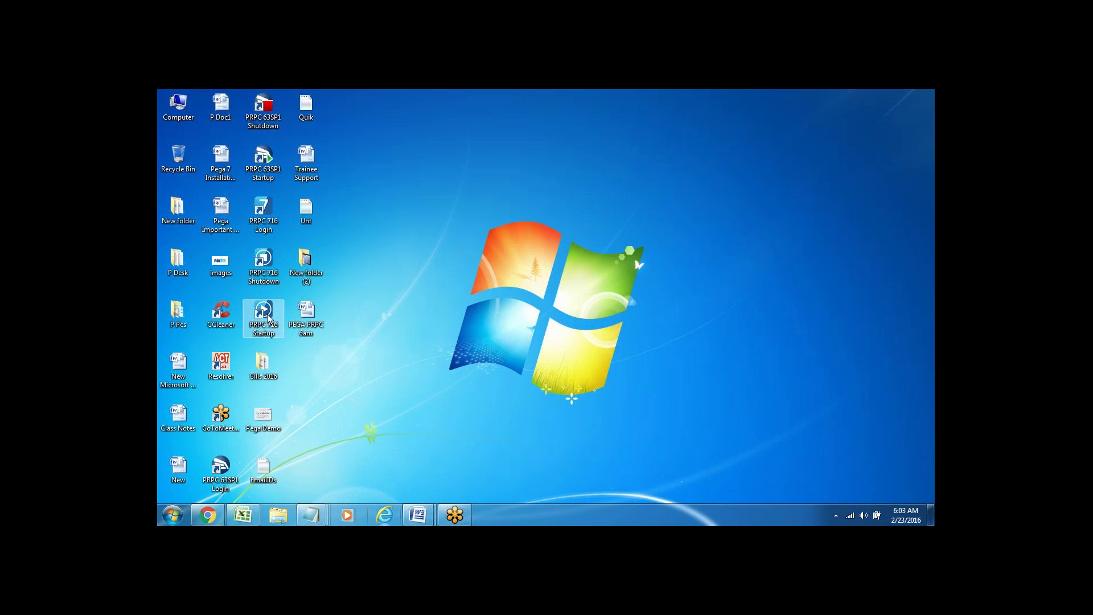
double_click(268, 319)
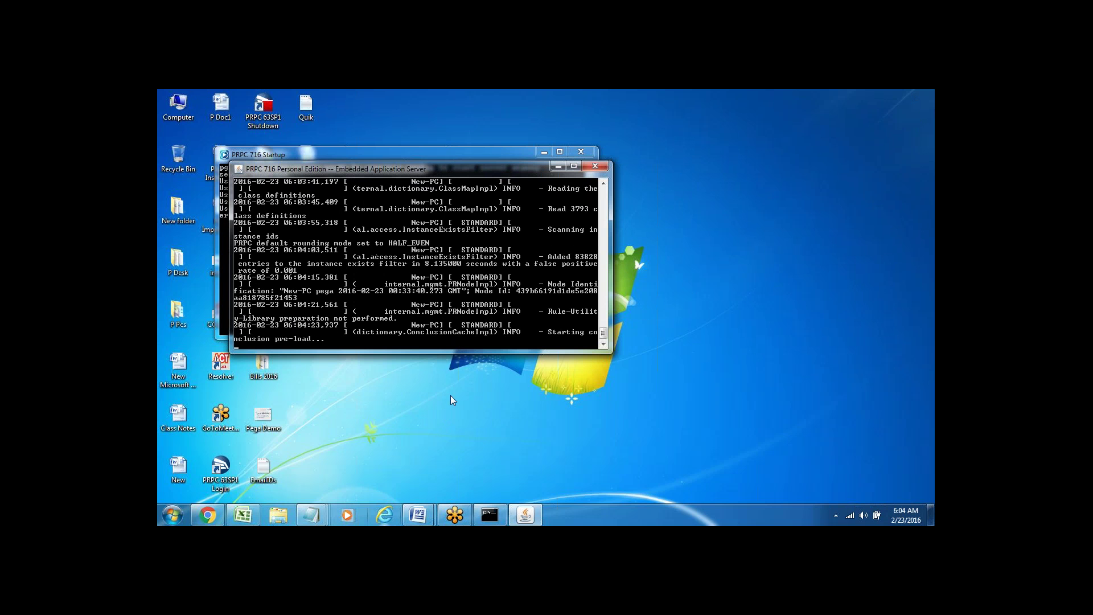
- Bring back the PEGA PRPC 6am notes and add 'Start Server', 'Login' and 'Default --' lines
click(417, 514)
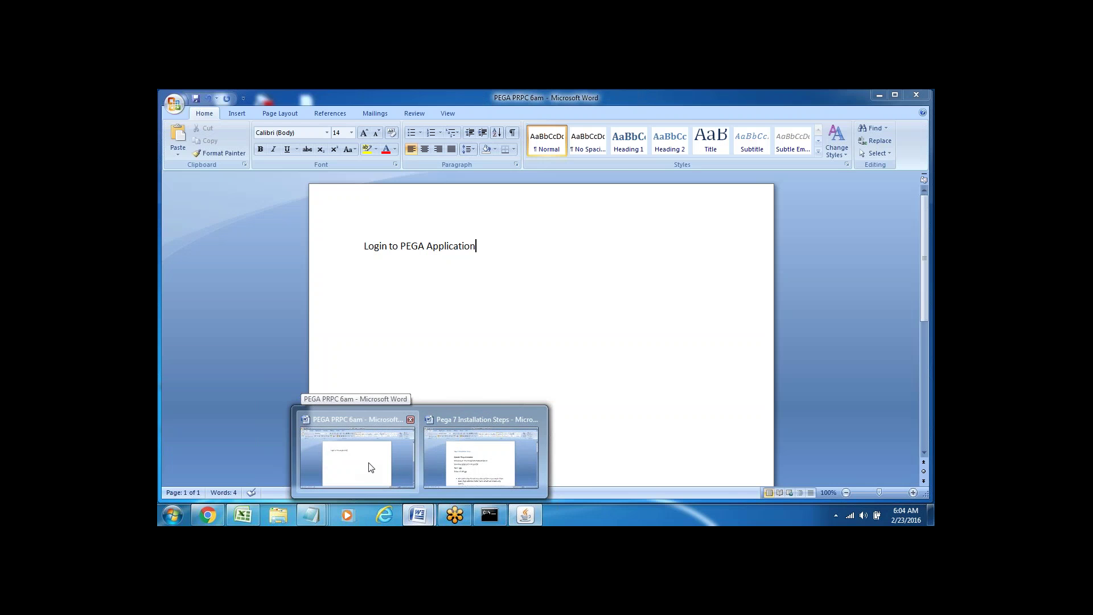
click(368, 464)
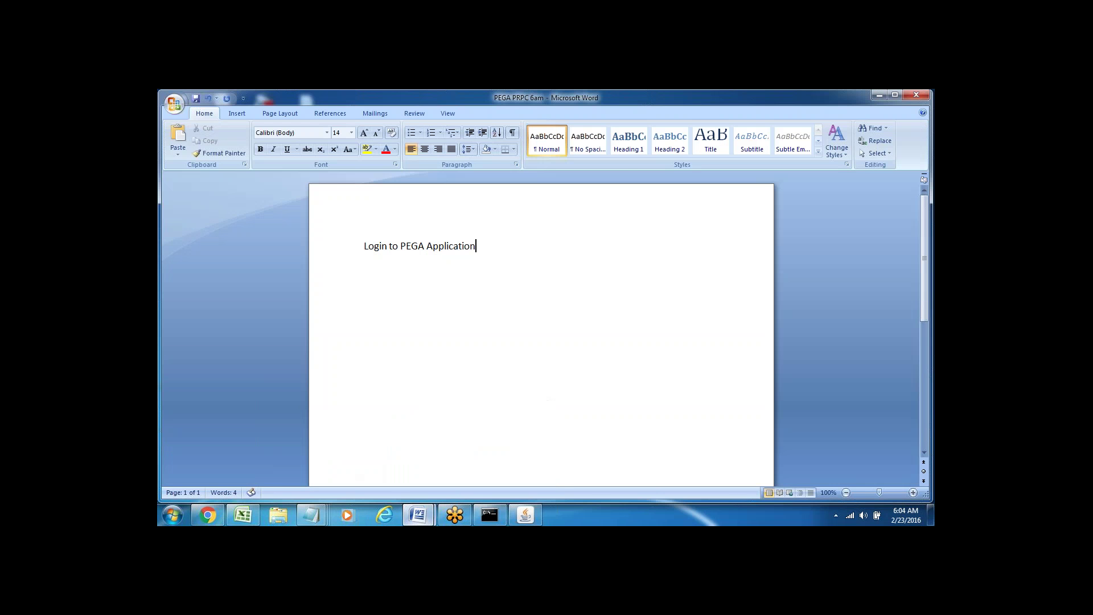
key(Return)
key(Return)
text(Start Server)
key(Return)
text(Login)
key(Return)
key(Return)
text(D)
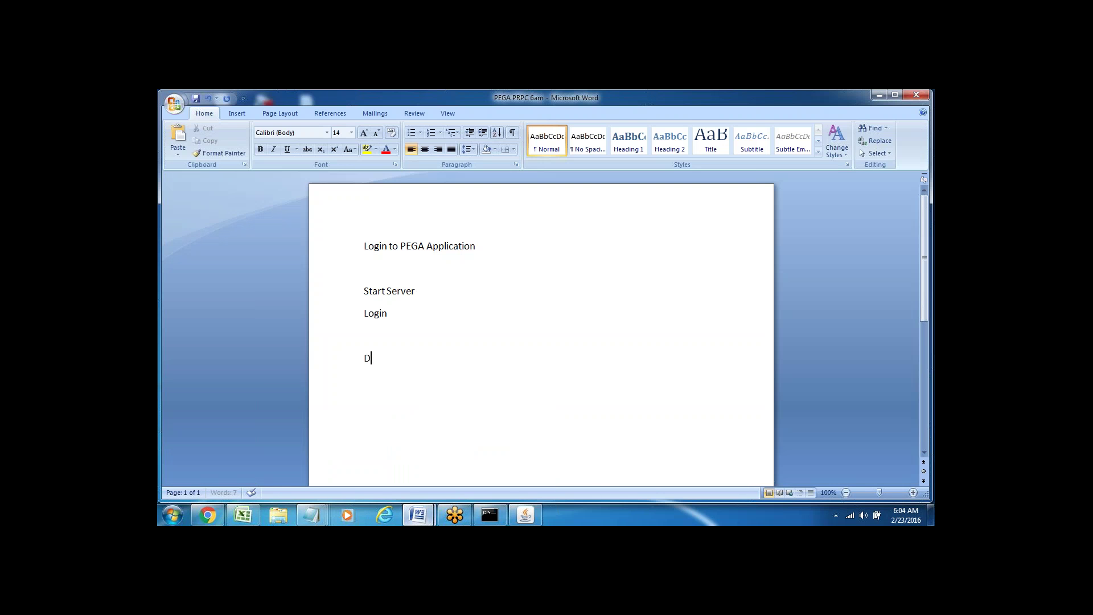
text(efault --)
key(Return)
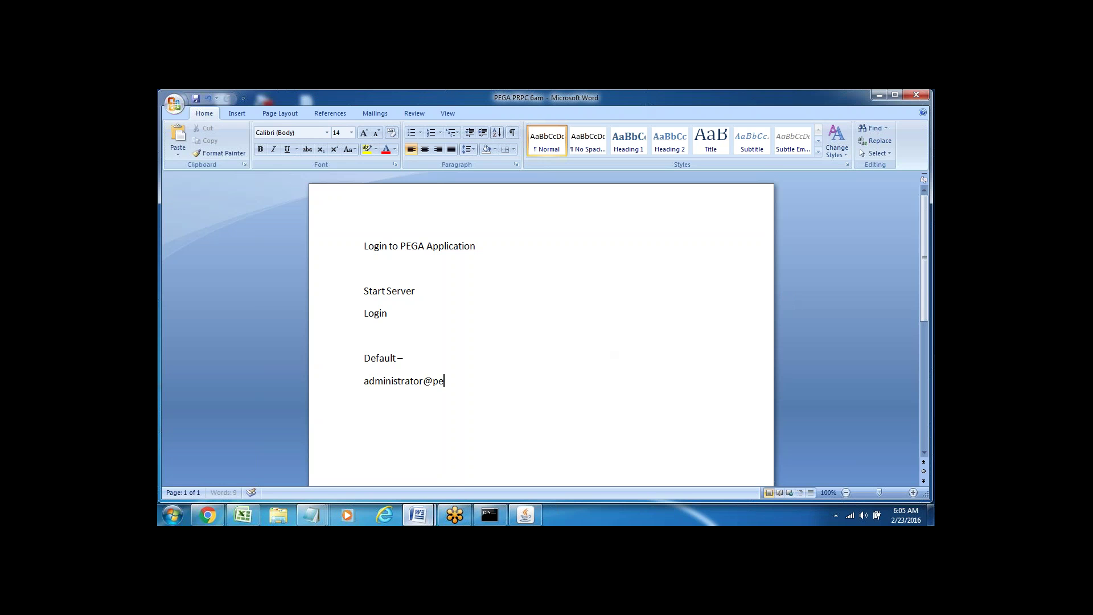
- Add the default administrator login ID and password lines beneath 'Default --'
key(Return)
text(install)
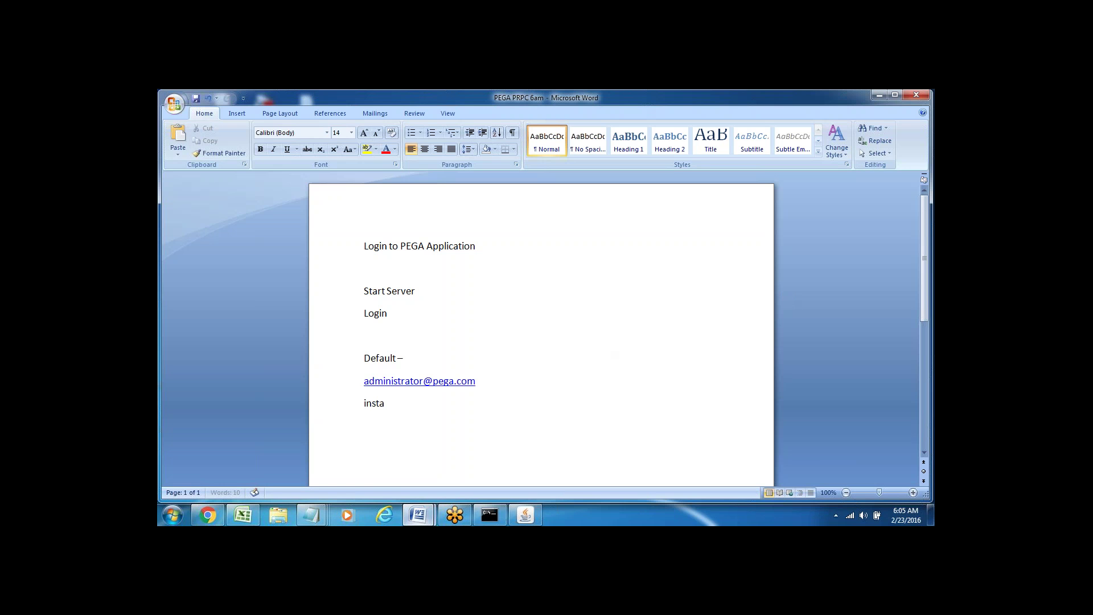
key(Return)
key(Return)
click(337, 385)
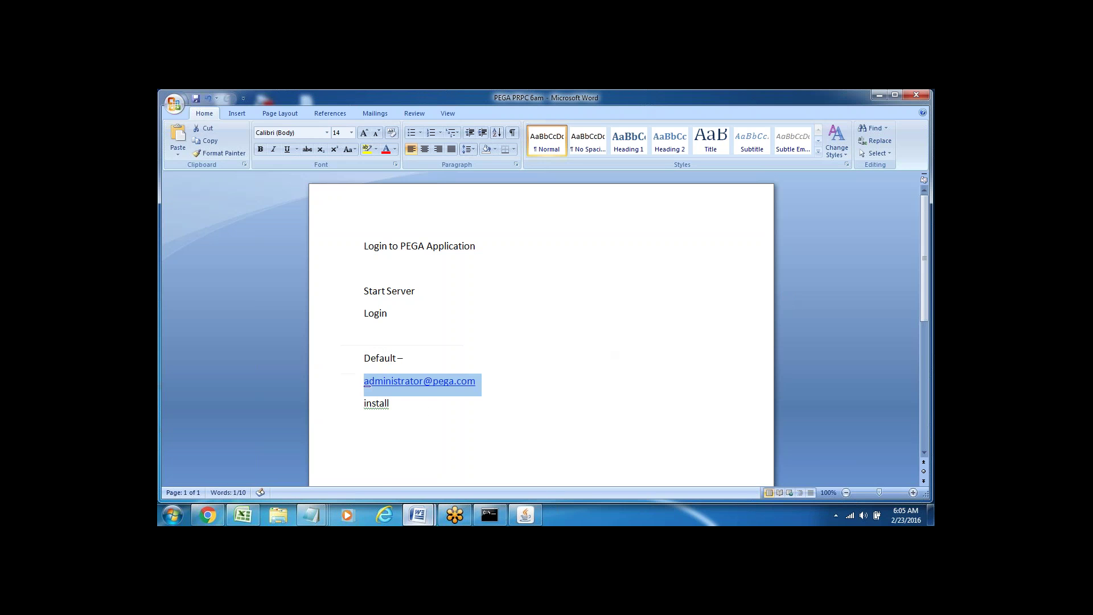
click(338, 408)
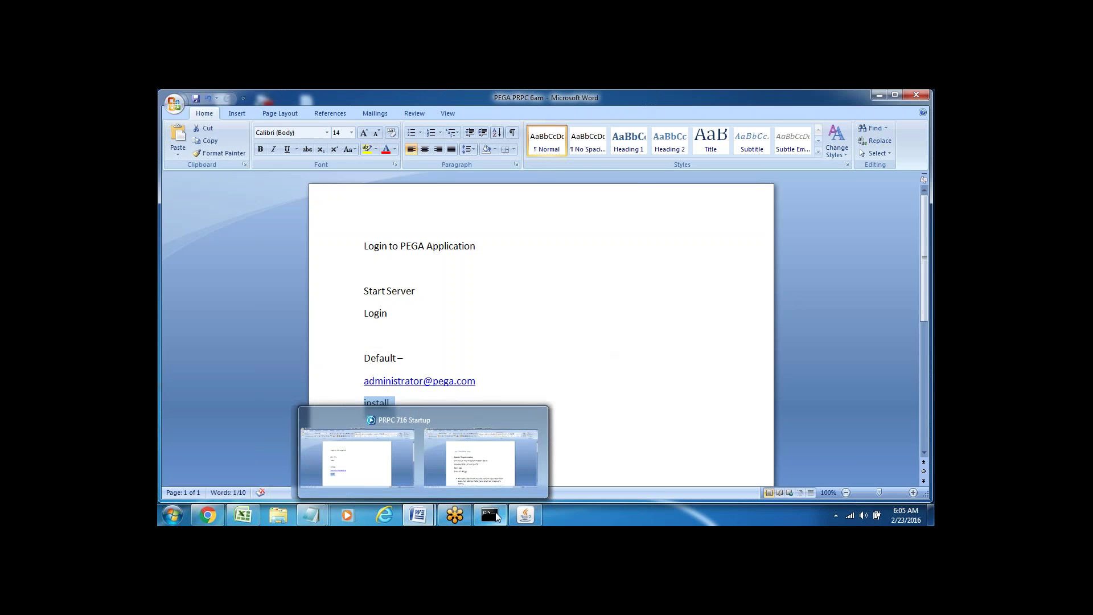
- Watch the embedded server console until startup completes in 205856 ms, then minimize it
click(525, 515)
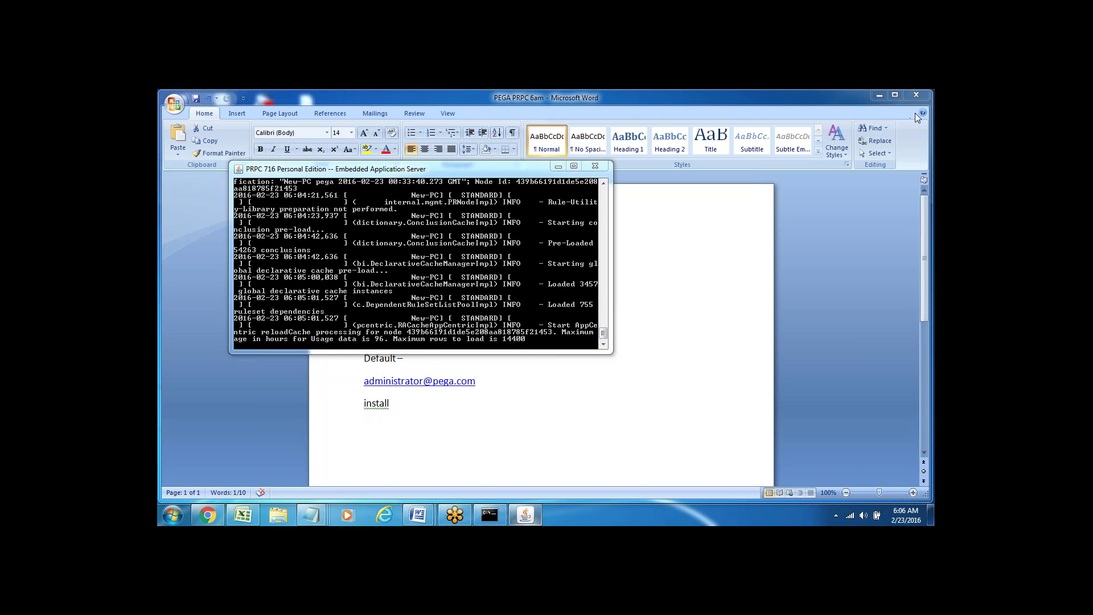
click(418, 429)
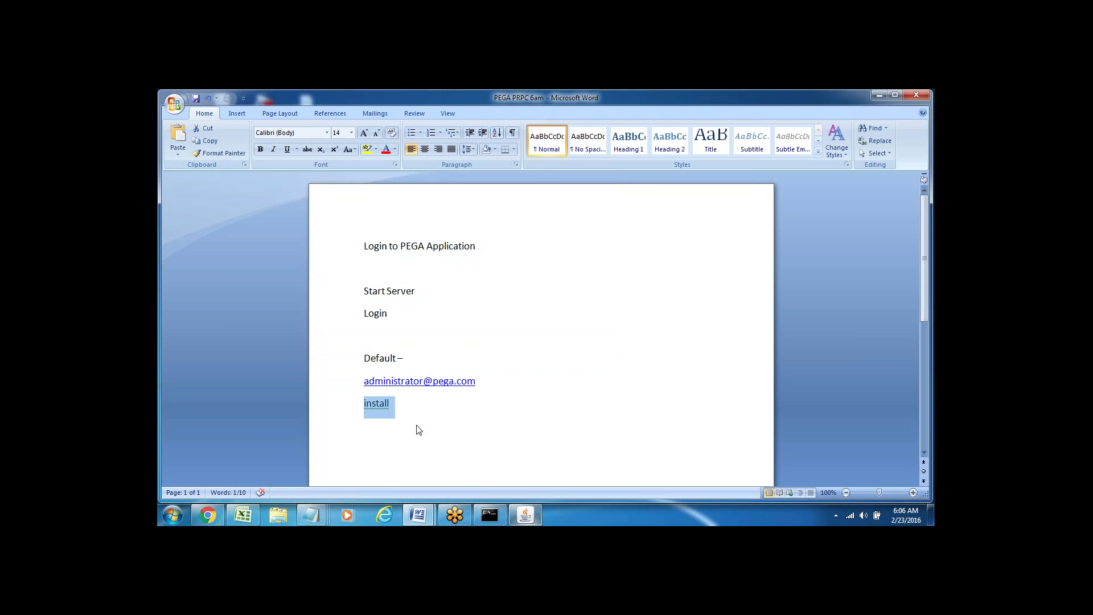
click(525, 516)
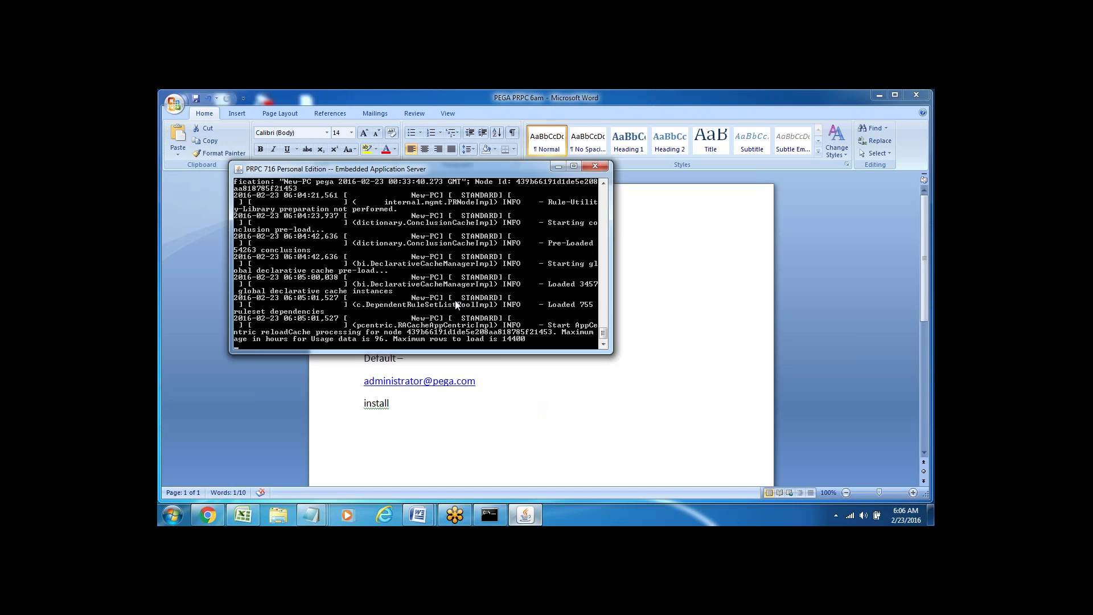
double_click(397, 407)
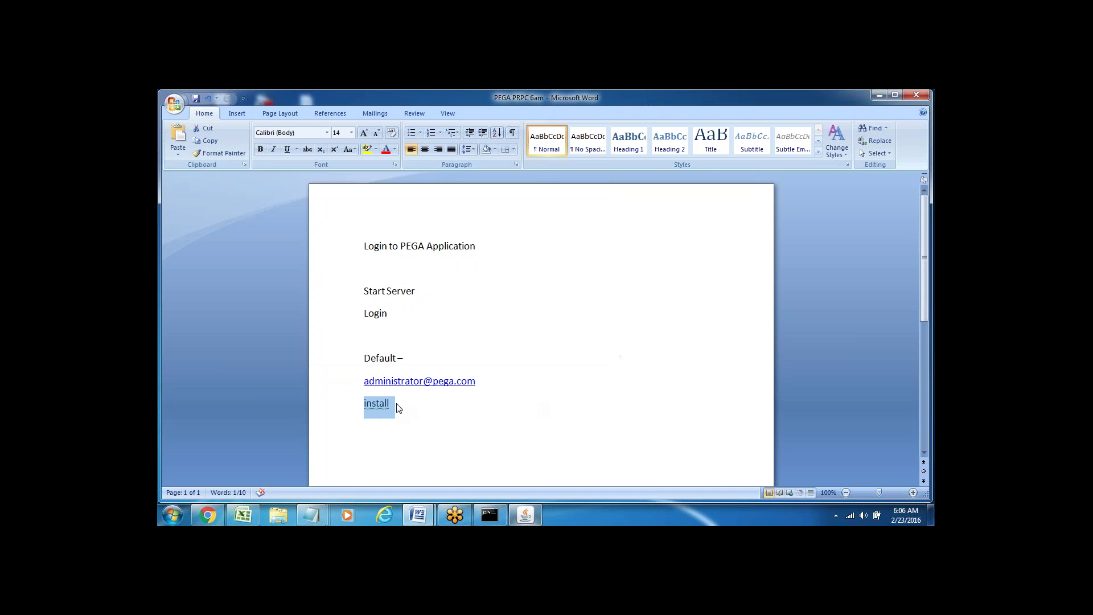
click(525, 515)
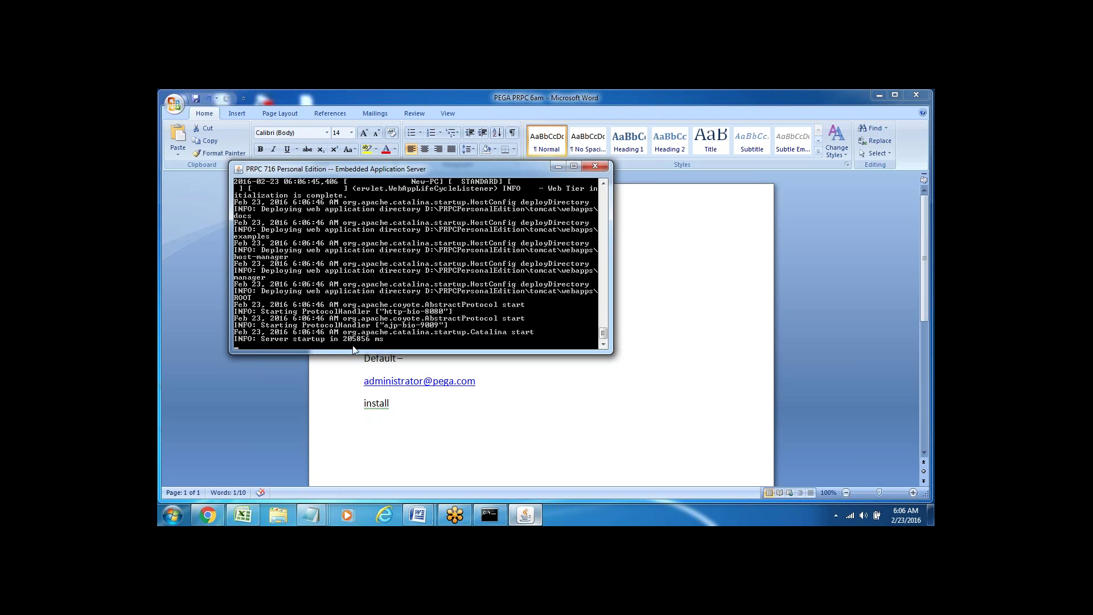
click(558, 167)
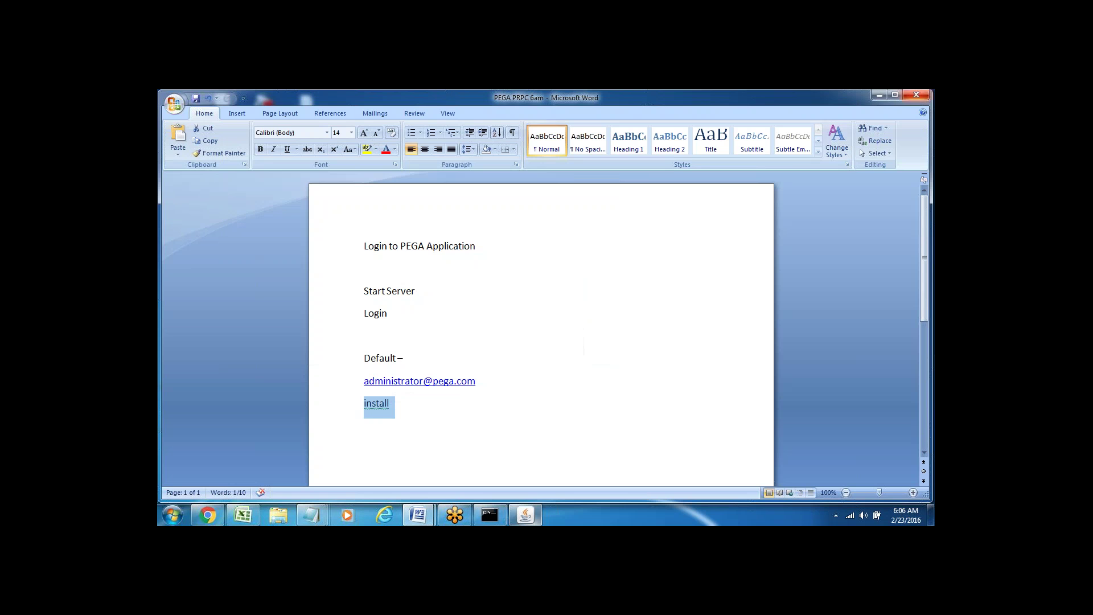
- Clear the desktop and launch the PRPC 716 Login shortcut
click(879, 96)
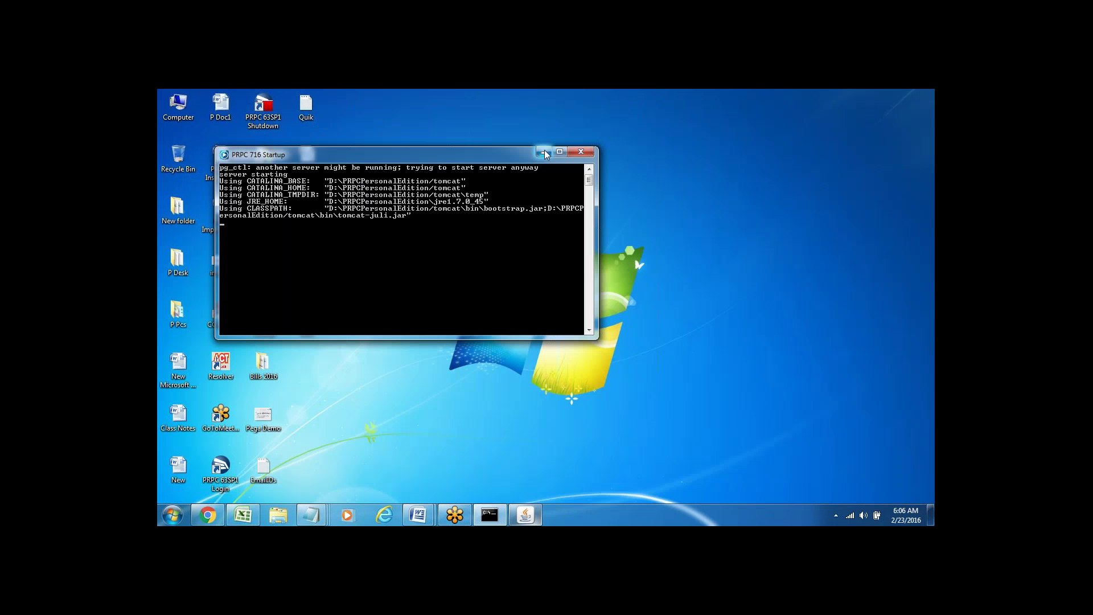
click(543, 152)
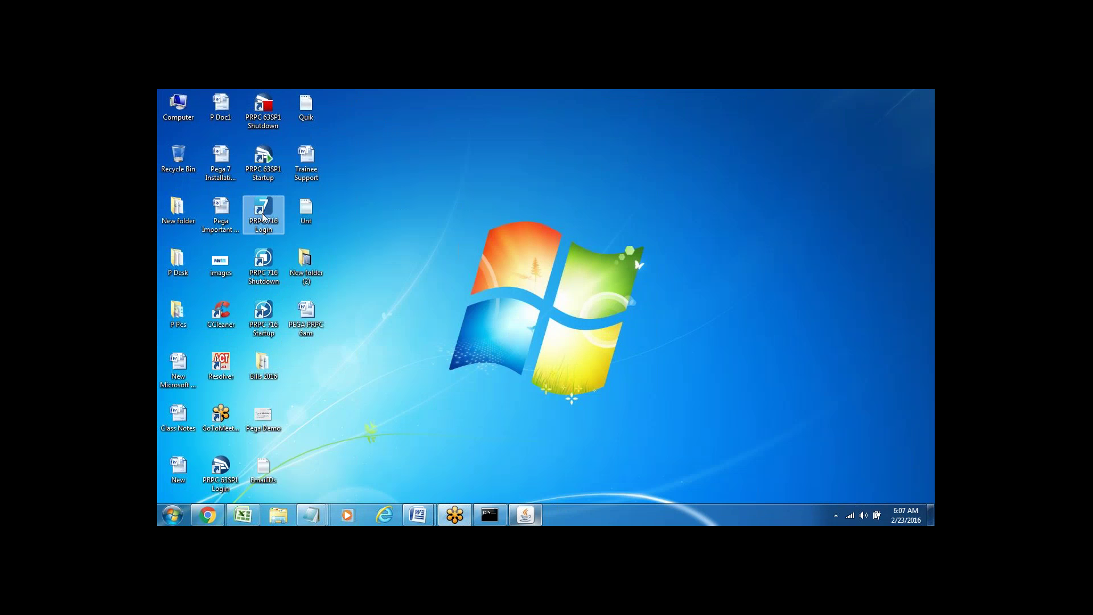
double_click(262, 217)
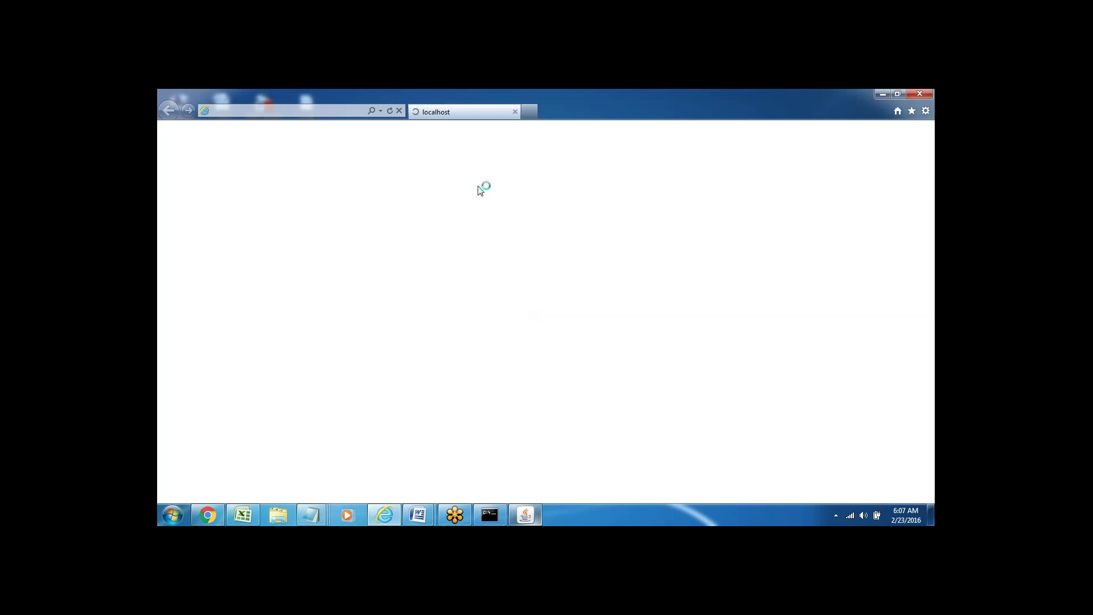
- Check the administrator credentials in the notes, then return to the PegaRULES welcome page
mouse_move(418, 520)
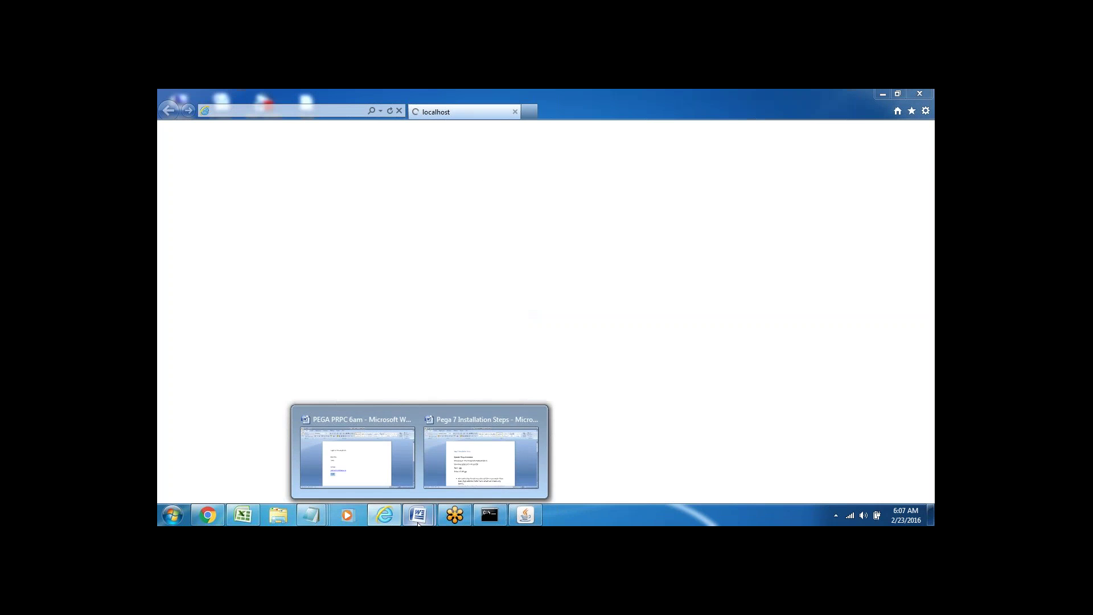
click(353, 449)
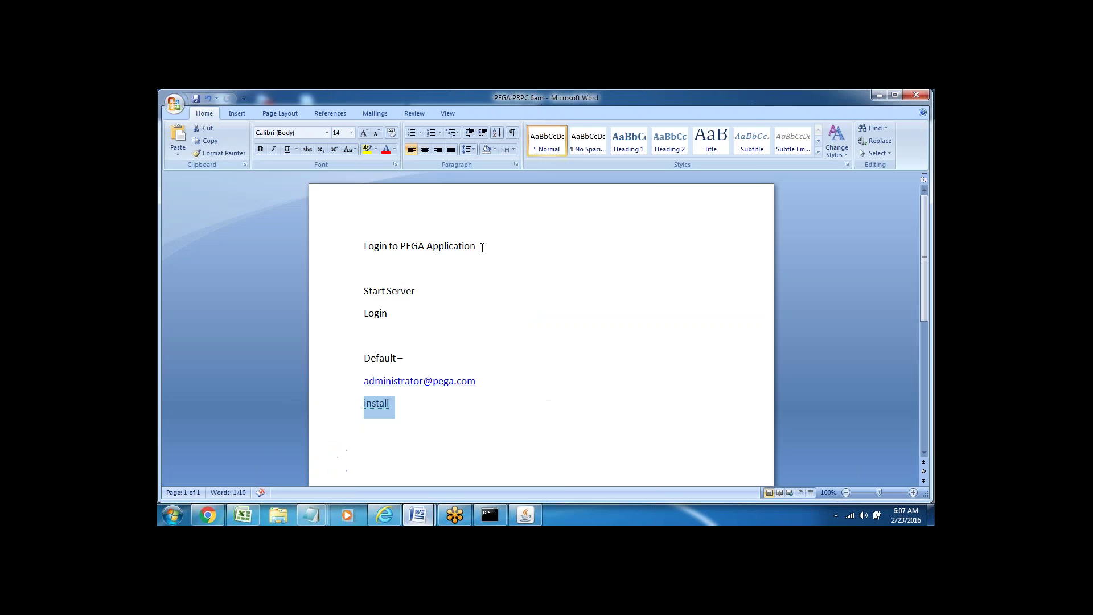
click(330, 385)
click(338, 414)
click(384, 515)
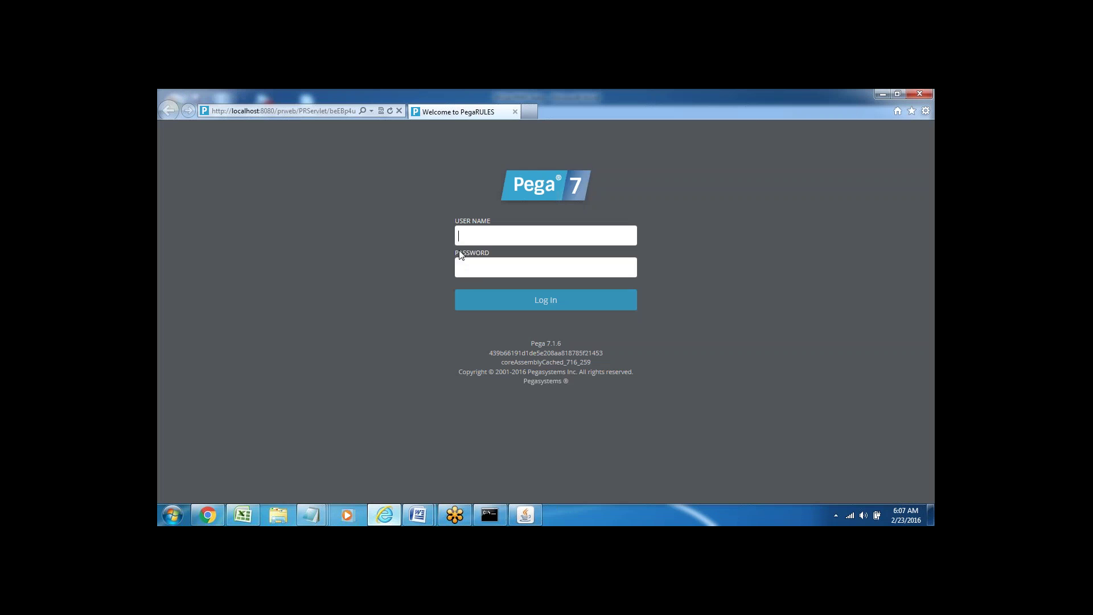
- Sign in as the default administrator picked from the user-name autocomplete list
click(464, 235)
text(a)
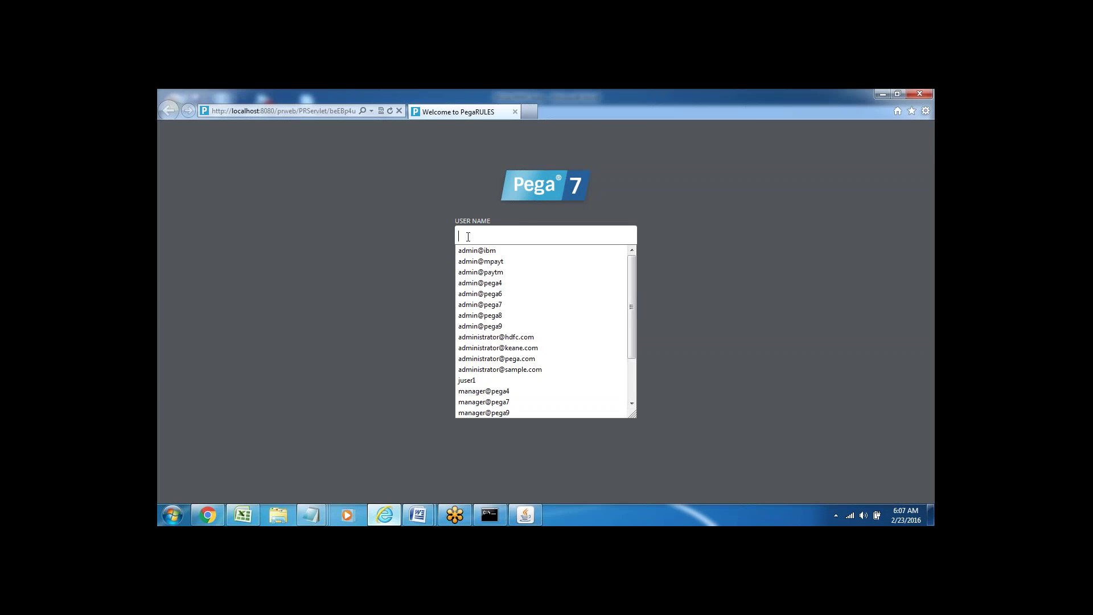
text(d)
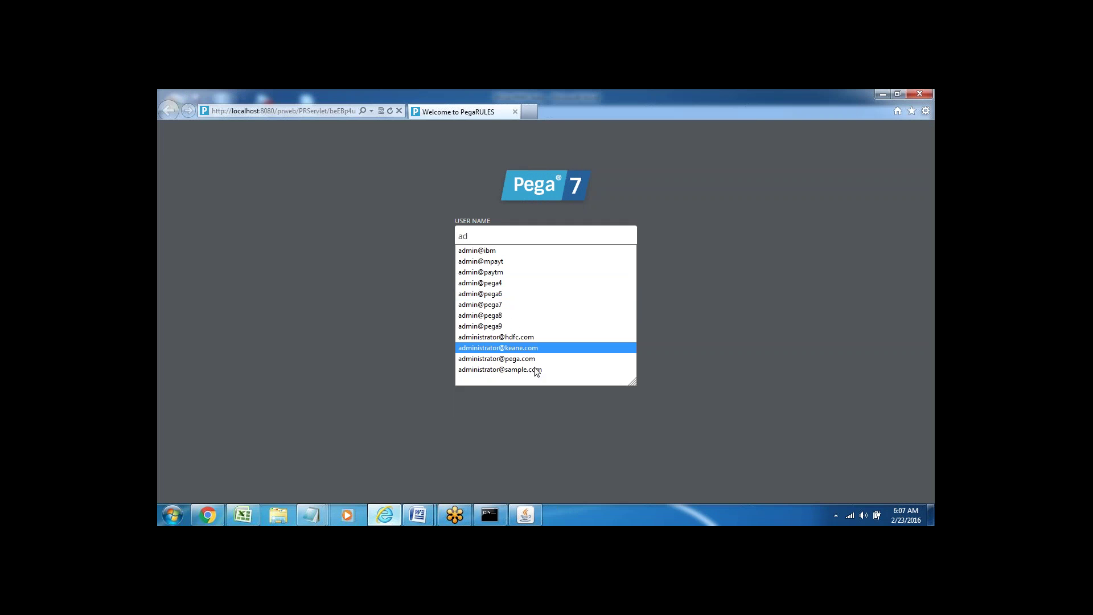
click(519, 359)
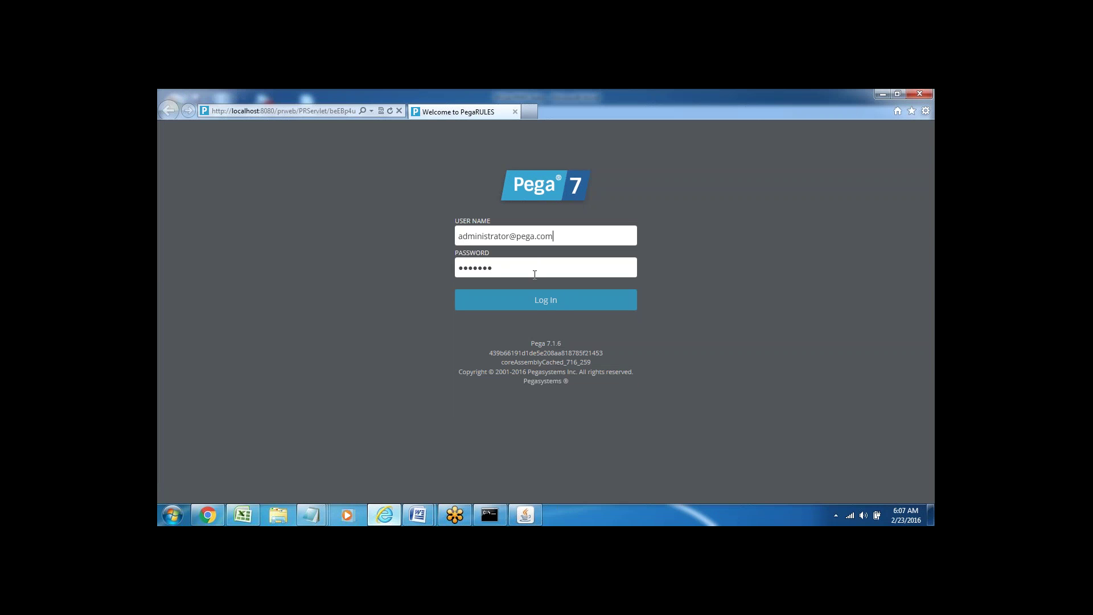
click(541, 305)
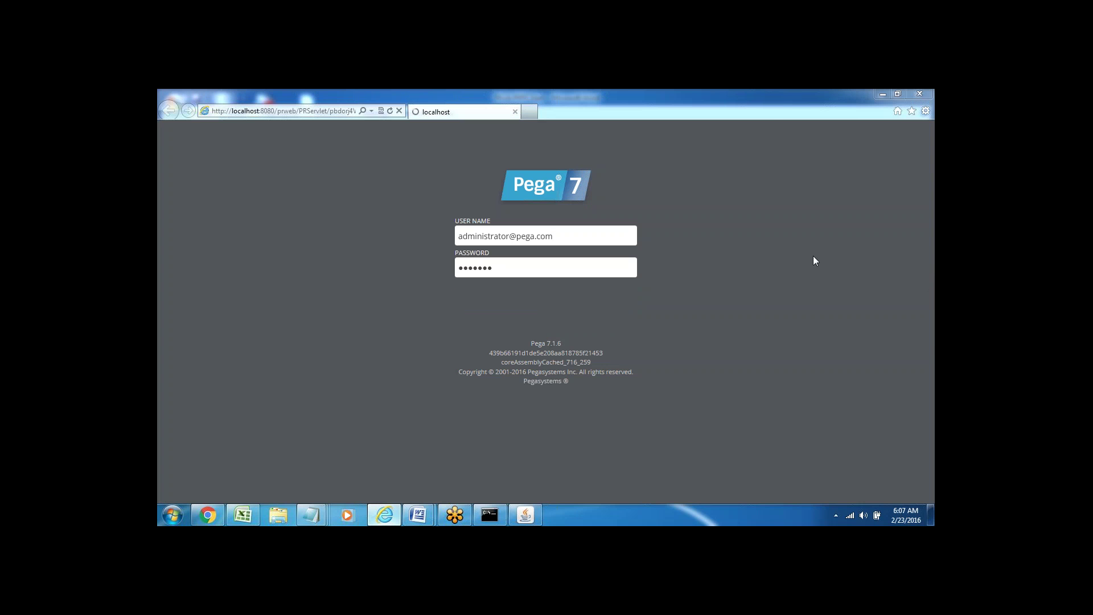
mouse_move(914, 198)
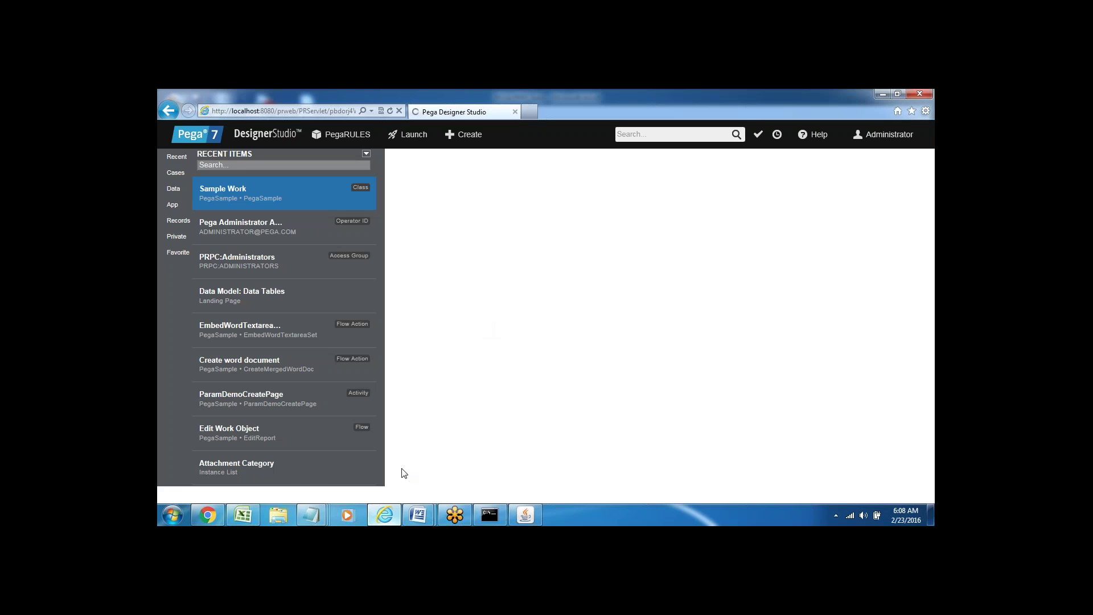
- Bring the PEGA PRPC 6am notes forward and open a blank line below install
mouse_move(418, 514)
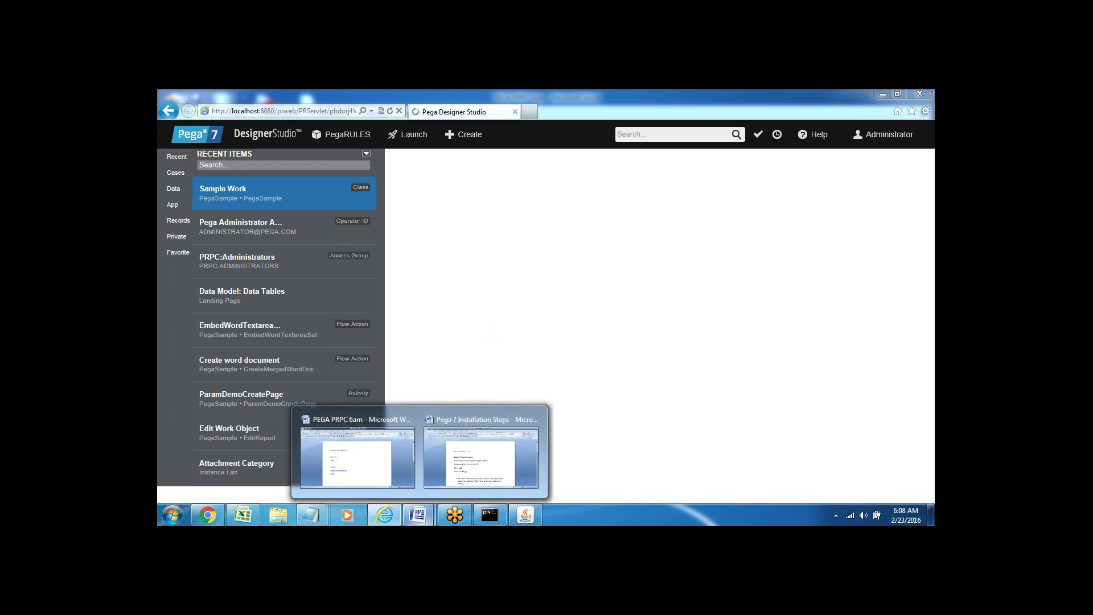
click(388, 463)
key(End)
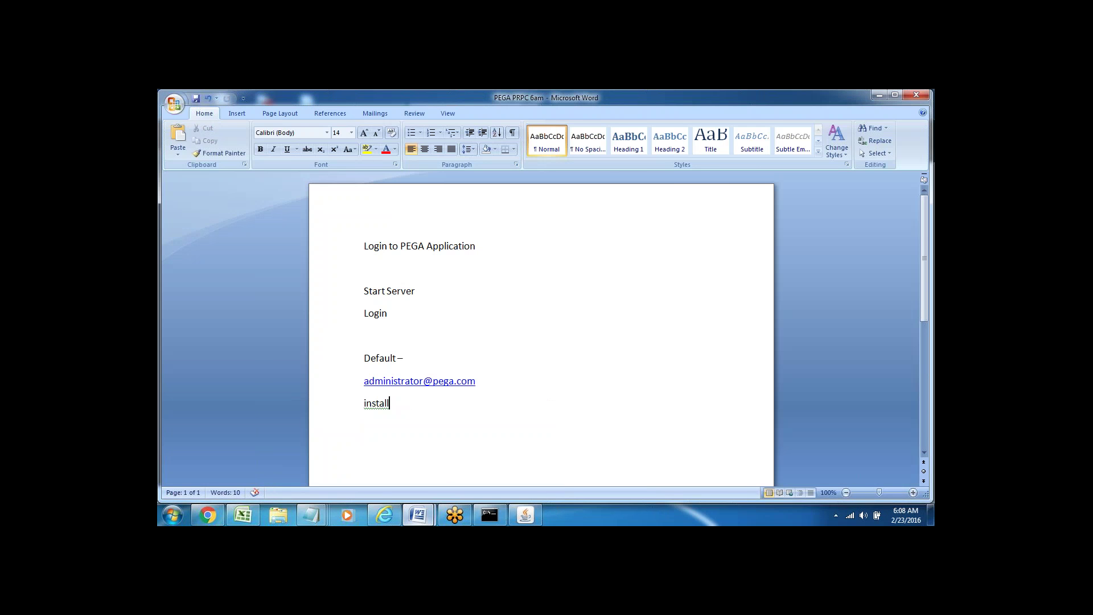
key(Return)
key(Return)
key(Return)
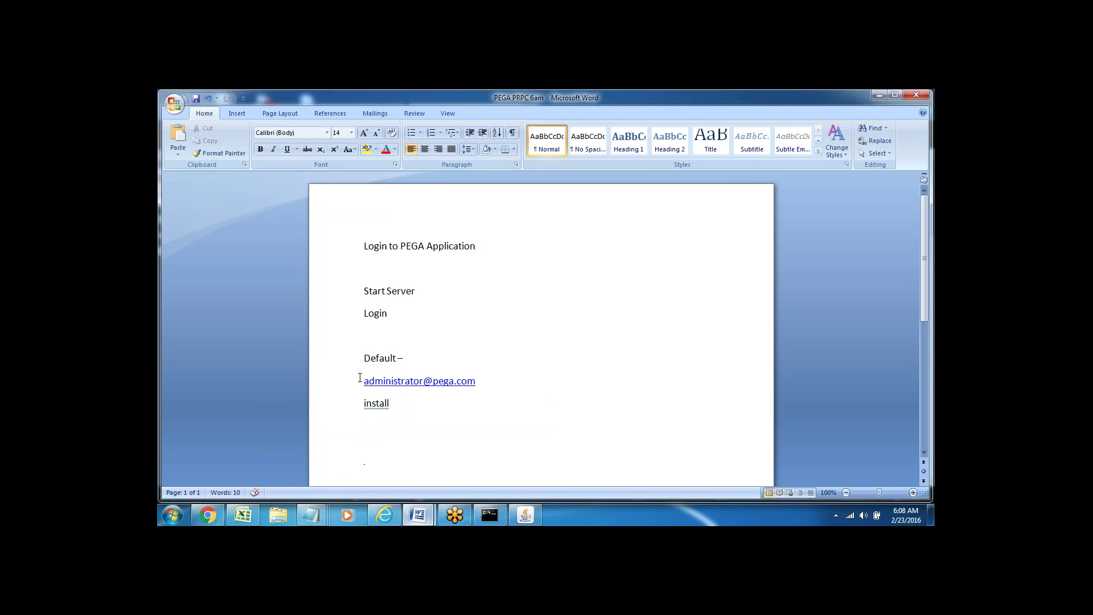
drag(359, 378, 410, 405)
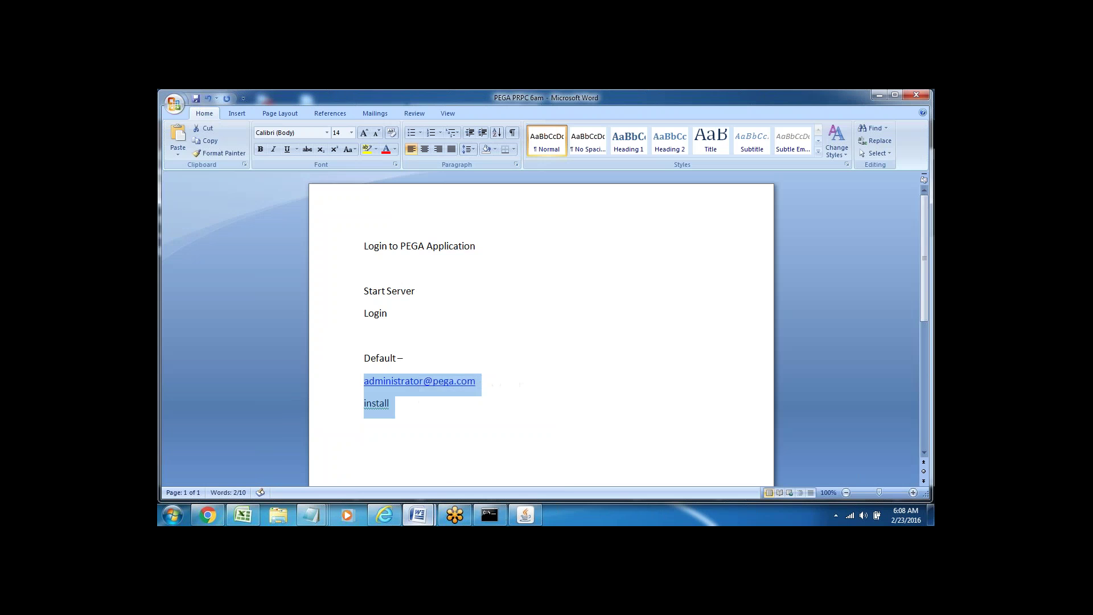
key(ctrl+z)
scroll(370, 339, down, 3)
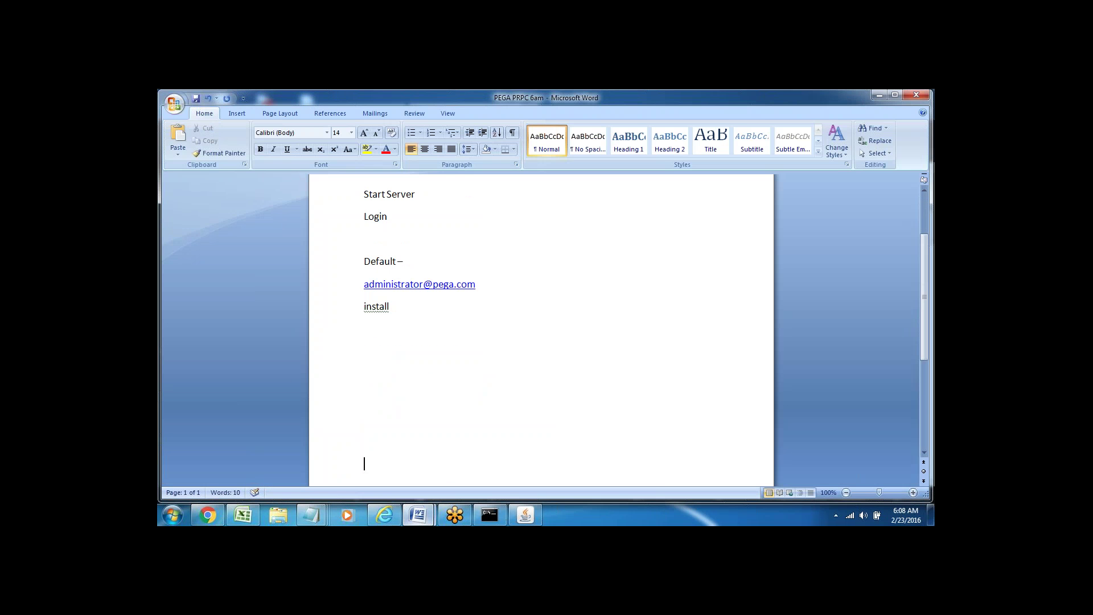
- Type 'New Application ---Set up' below install and start a new line beneath it
text(New Application ---)
text(Set up)
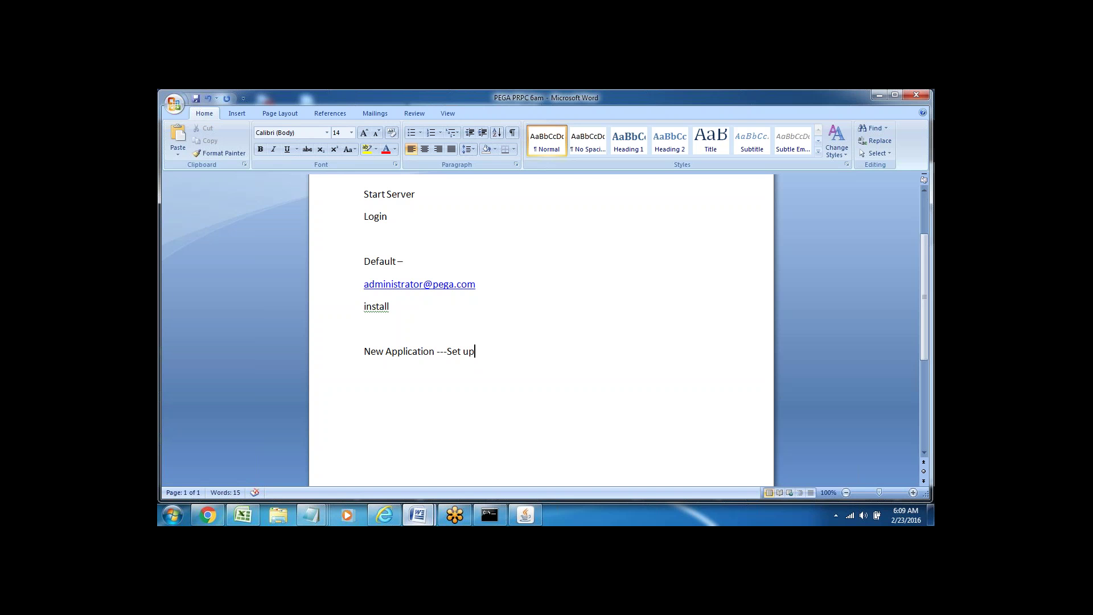
click(344, 284)
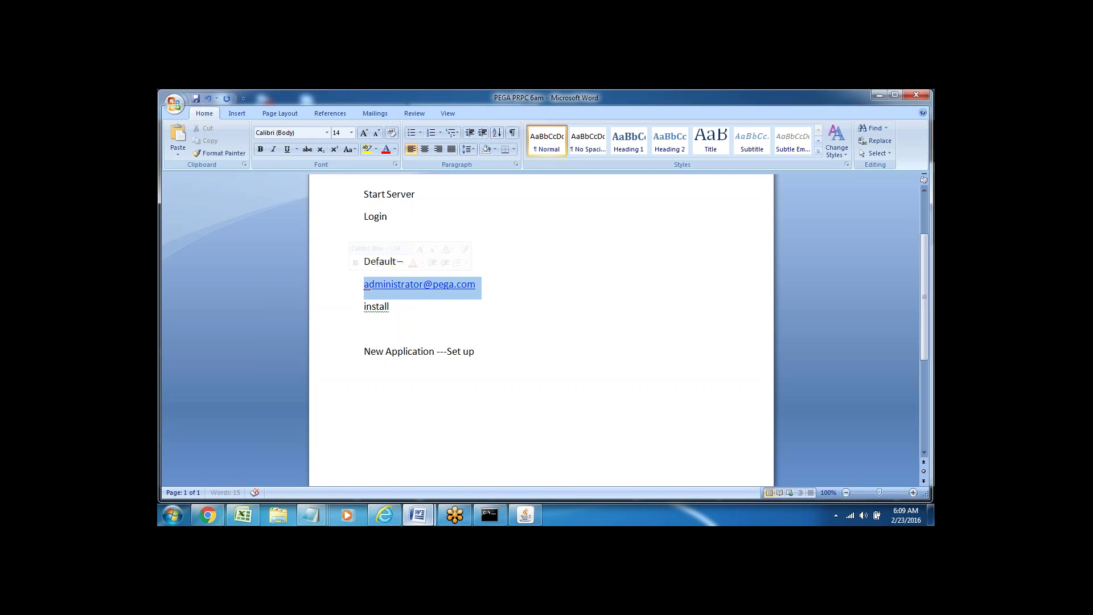
click(345, 355)
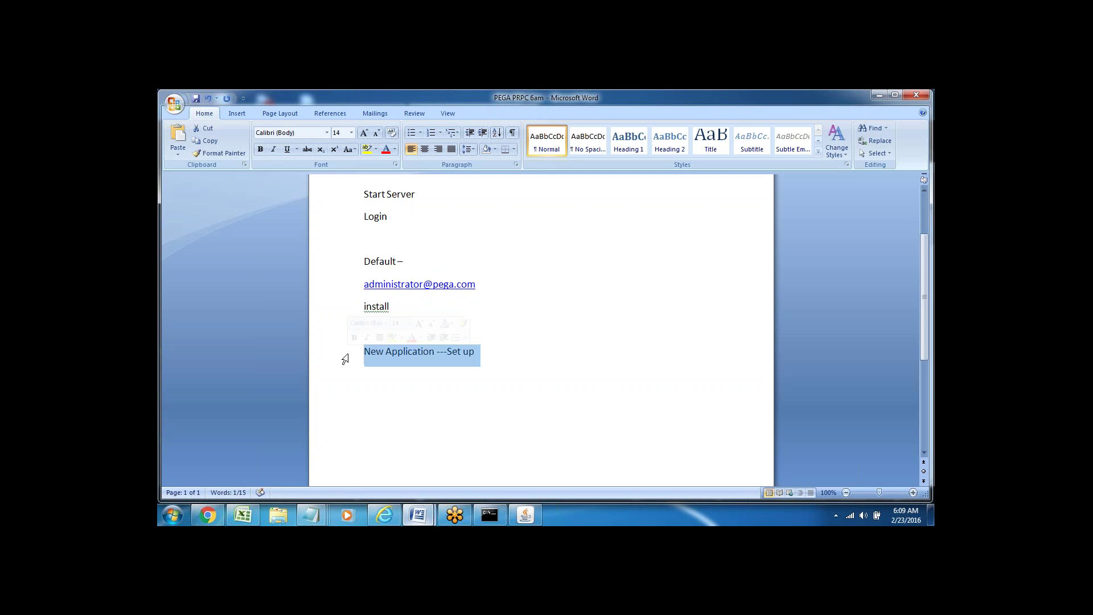
click(393, 402)
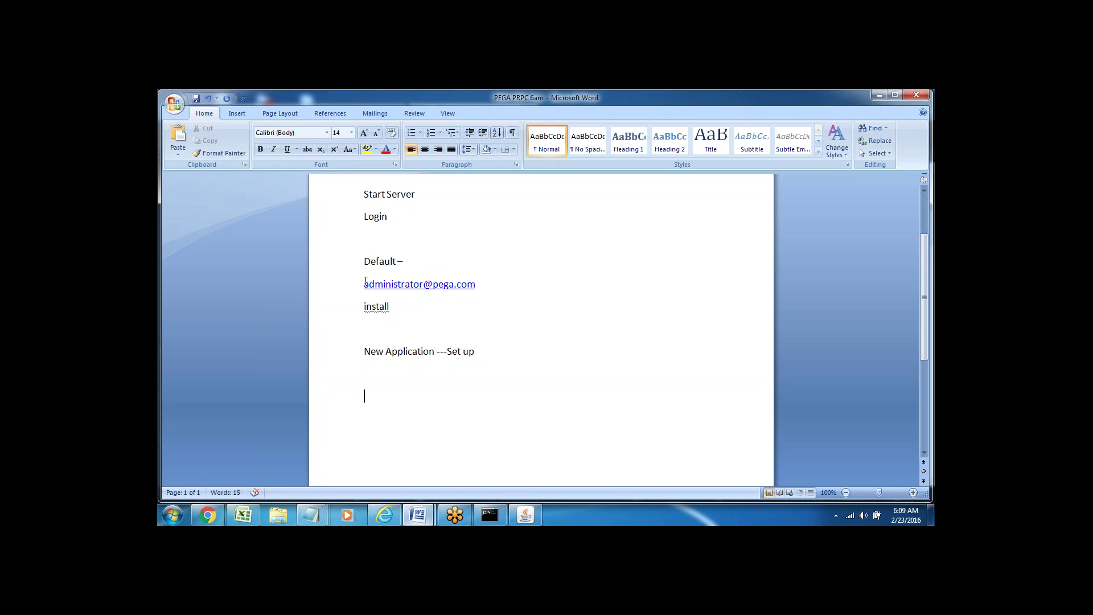
drag(358, 288, 424, 309)
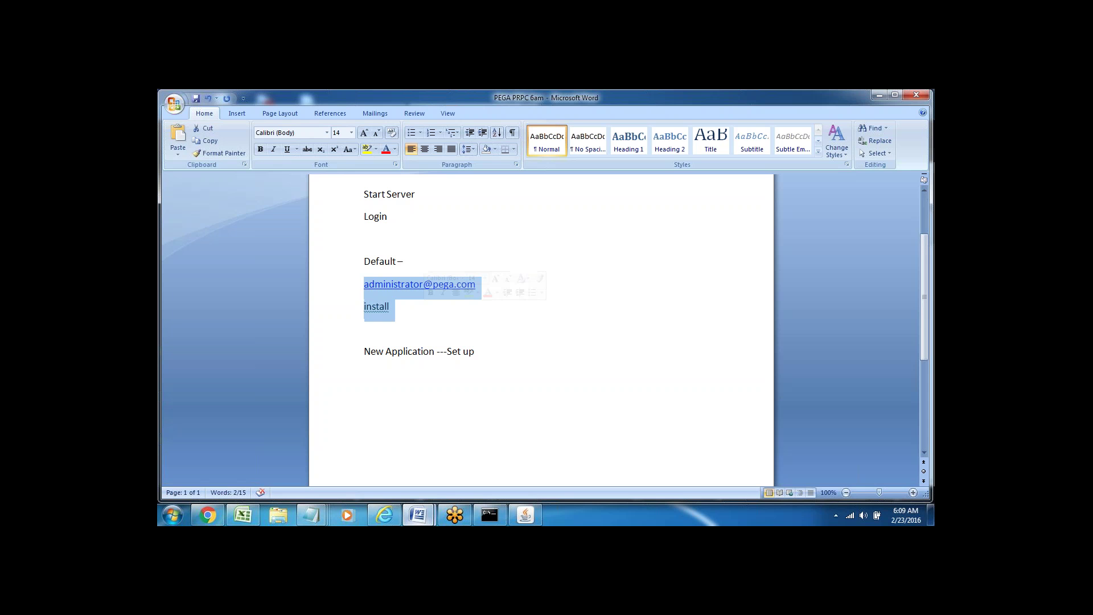
click(364, 328)
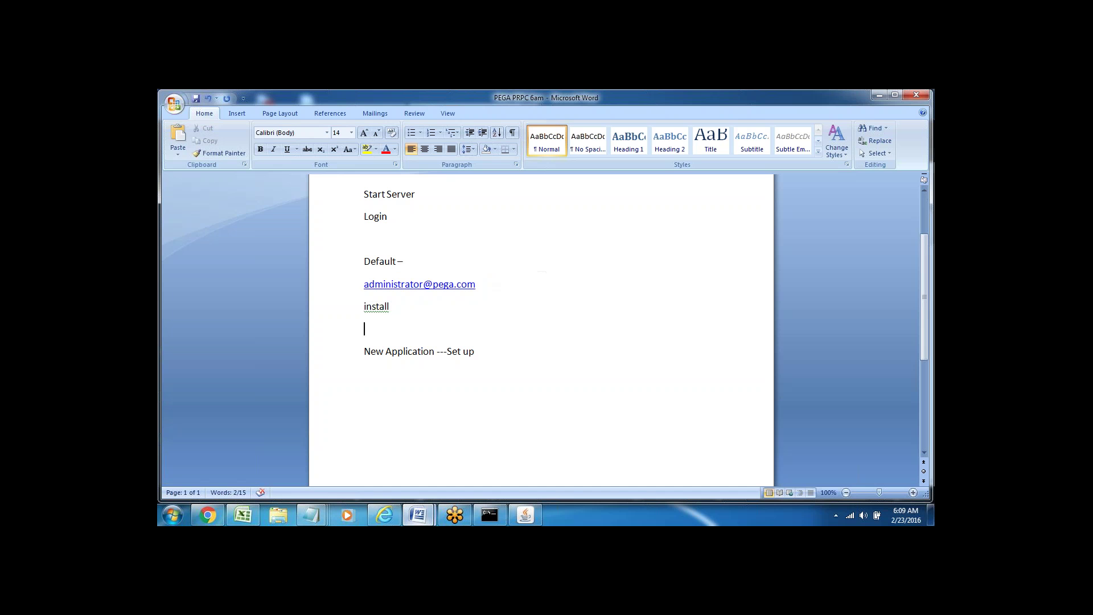
click(341, 354)
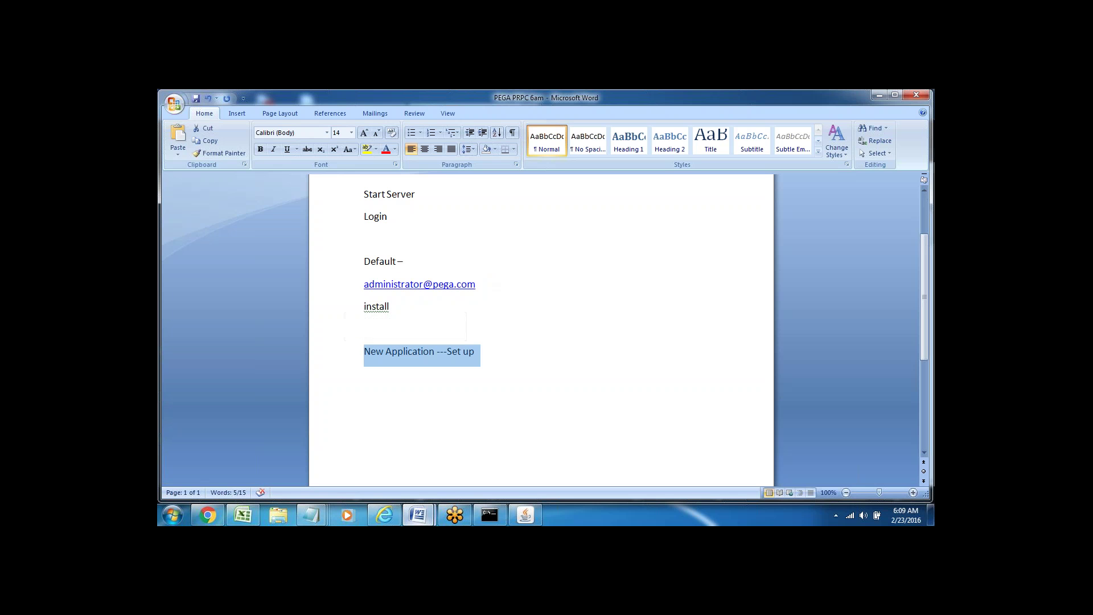
click(485, 353)
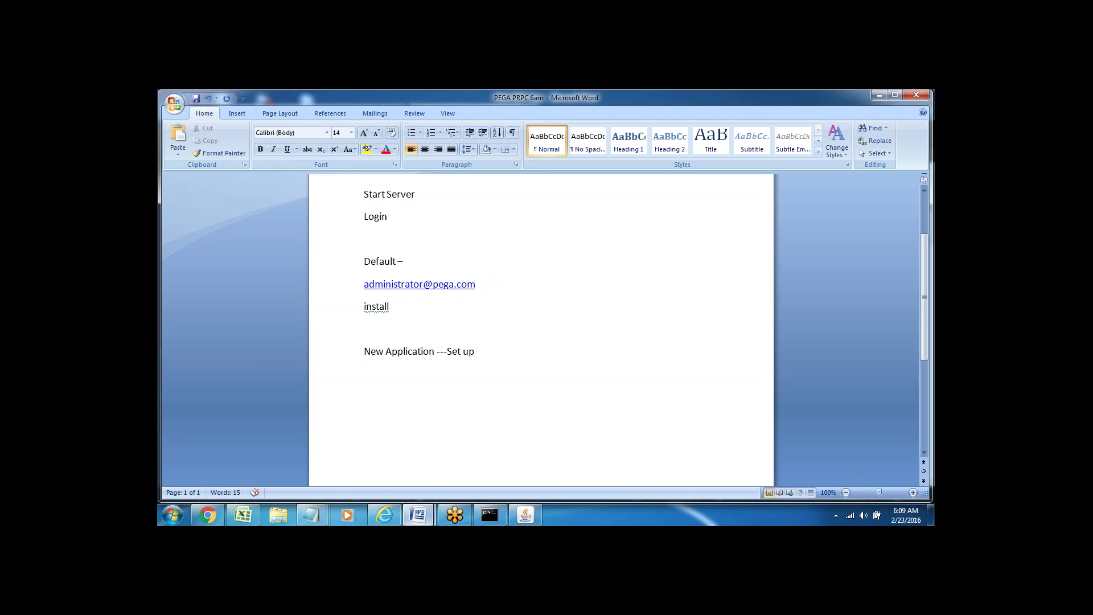
key(Return)
key(Return)
key(Return)
key(Return)
key(Return)
key(Return)
key(Return)
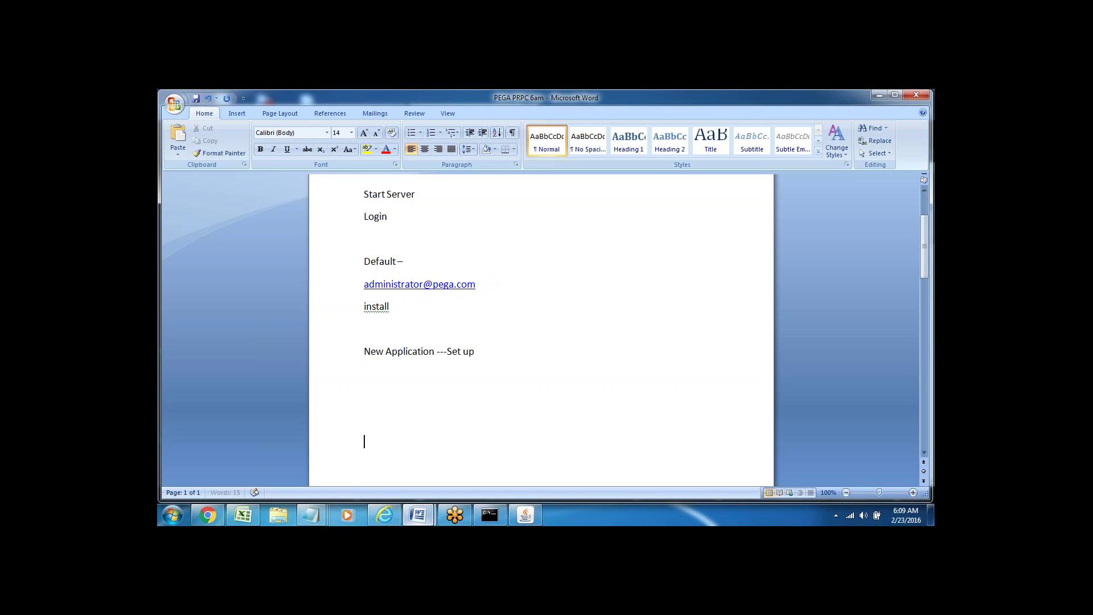
click(368, 334)
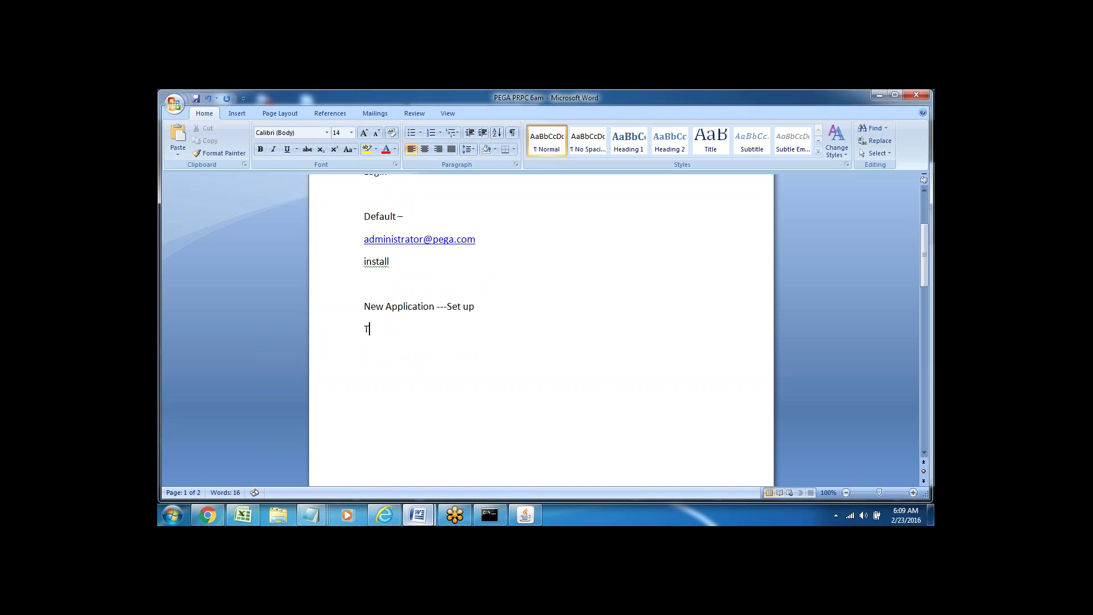
- Add a 'Tools-' line and a 'DCO Tool-- Direct Capture of Objectives' line
text(Tools-)
double_click(368, 330)
click(364, 348)
click(397, 335)
text(DCO )
text(Tool--)
text( Di)
text(rect Ca)
text(ptu)
key(BackSpace)
key(BackSpace)
text(ture of Obj)
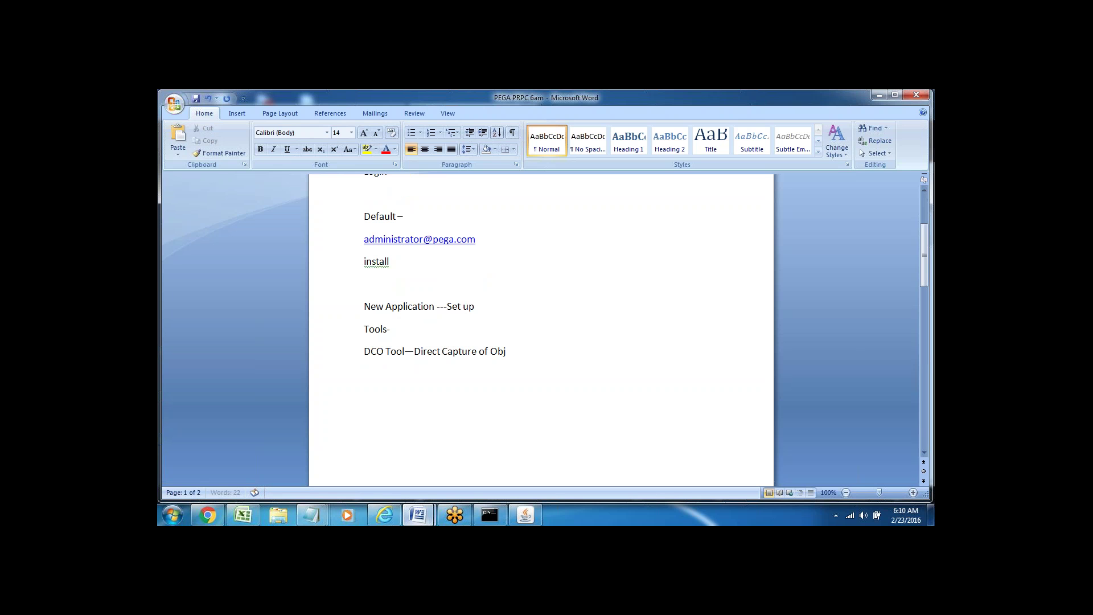
text(ectives)
- Append '---' to the DCO line and add 'Application Express' below it
click(329, 333)
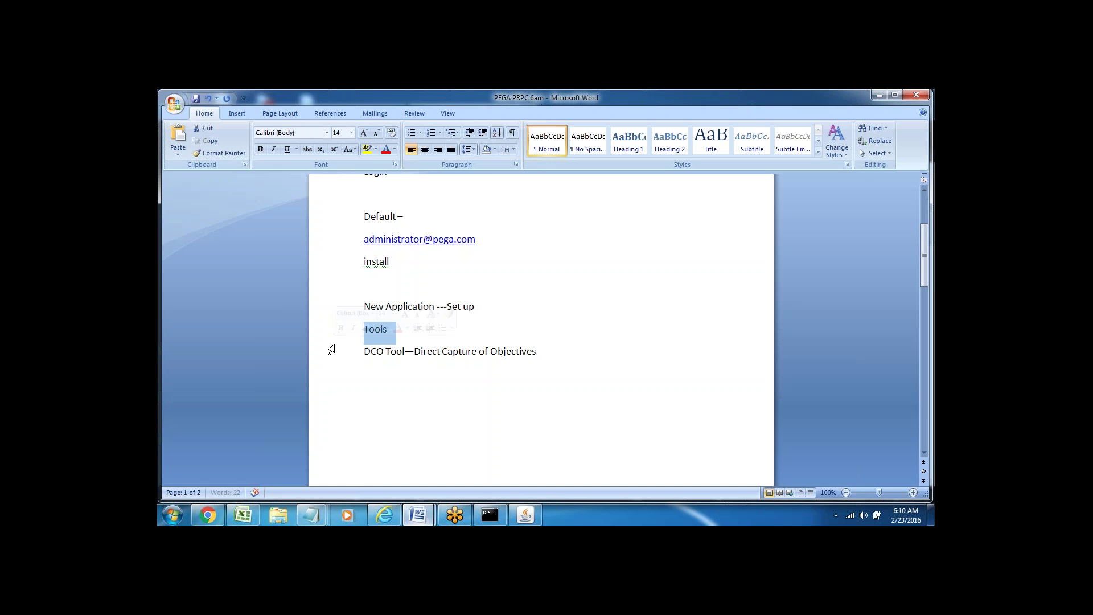
click(329, 361)
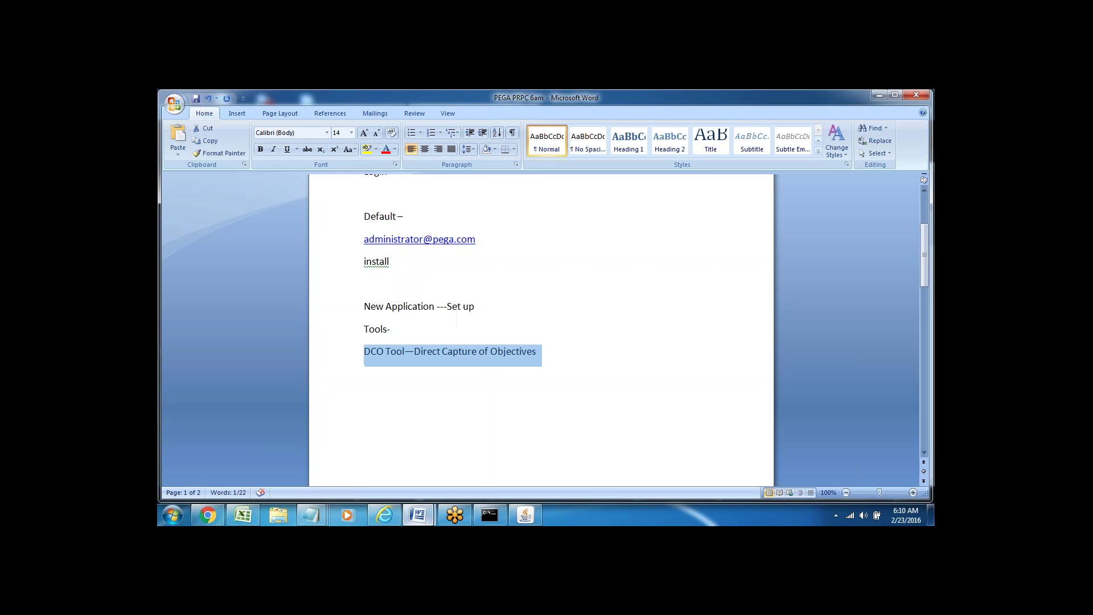
click(545, 353)
text(---)
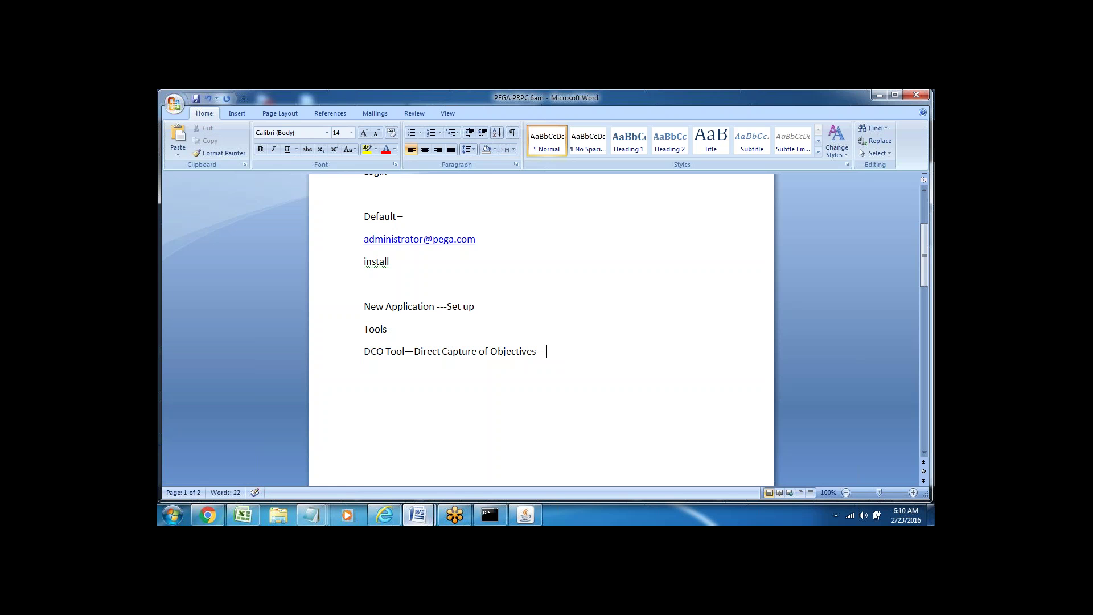
key(Return)
text(Appl)
click(342, 366)
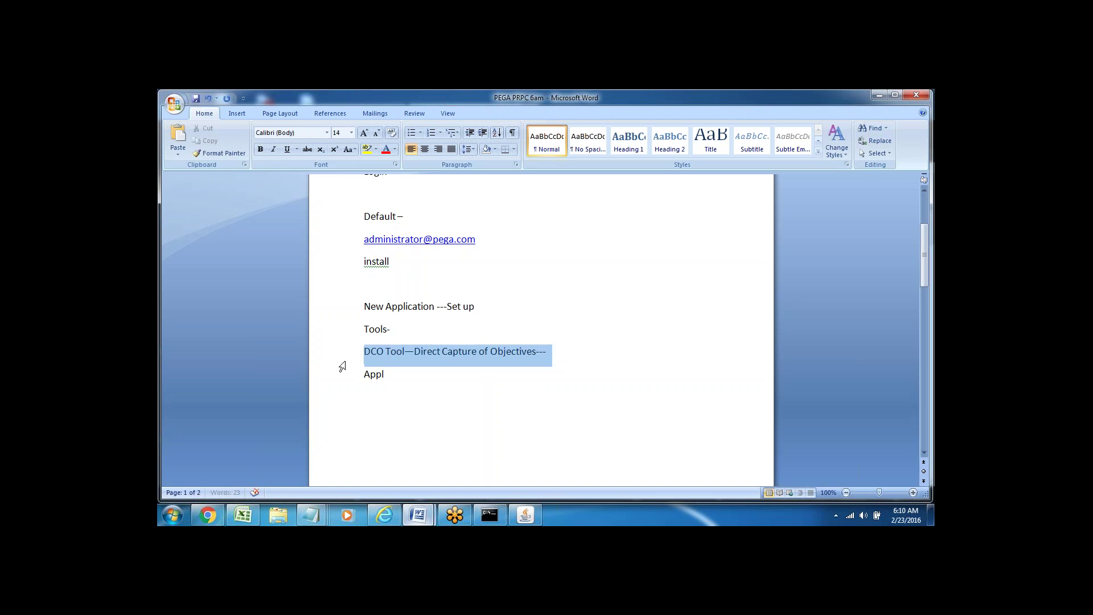
click(398, 380)
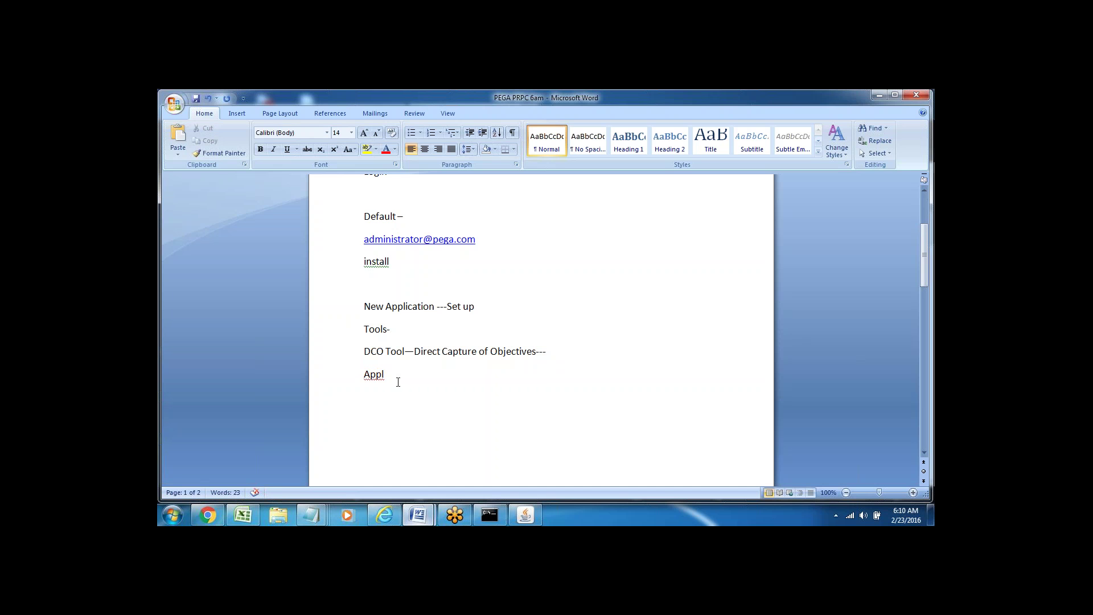
text(ication Express)
click(325, 358)
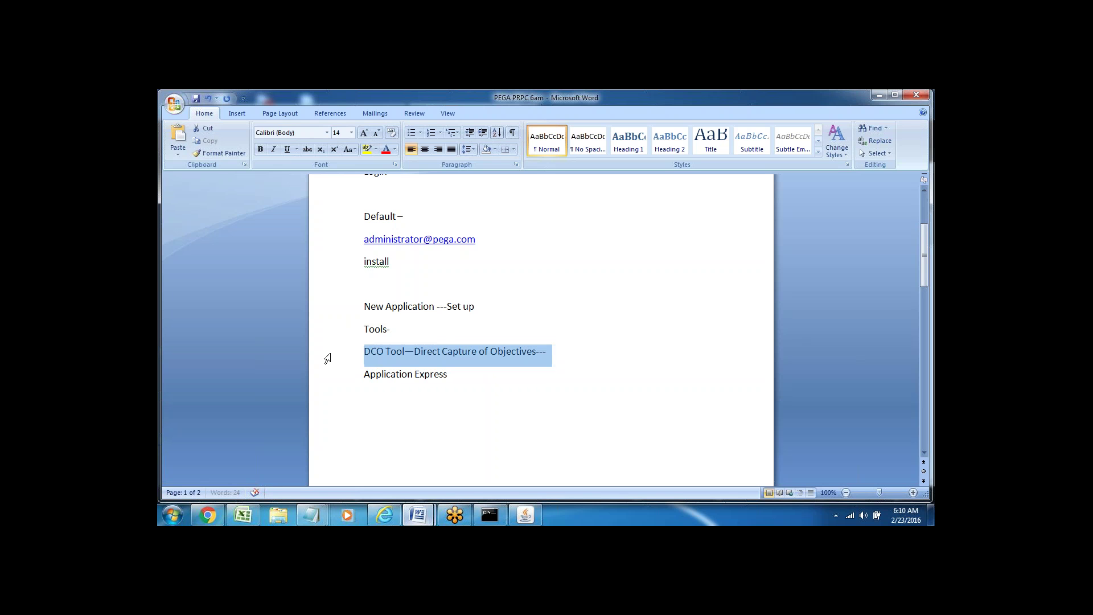
- Append '-- setup' to the end of the Application Express line
click(371, 351)
double_click(375, 351)
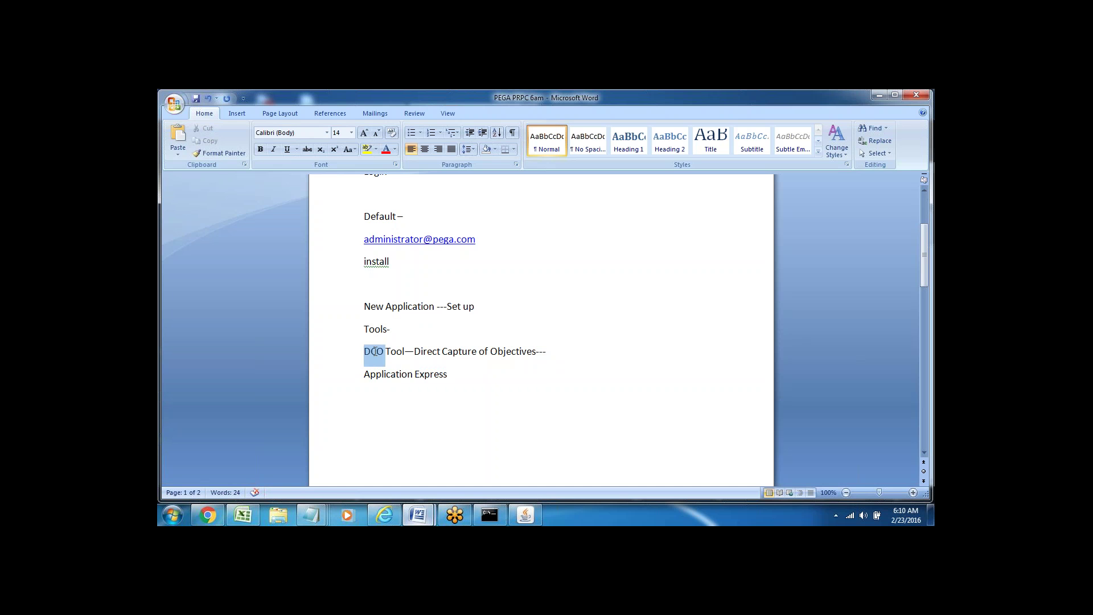
drag(365, 374, 452, 374)
click(364, 398)
drag(365, 374, 414, 375)
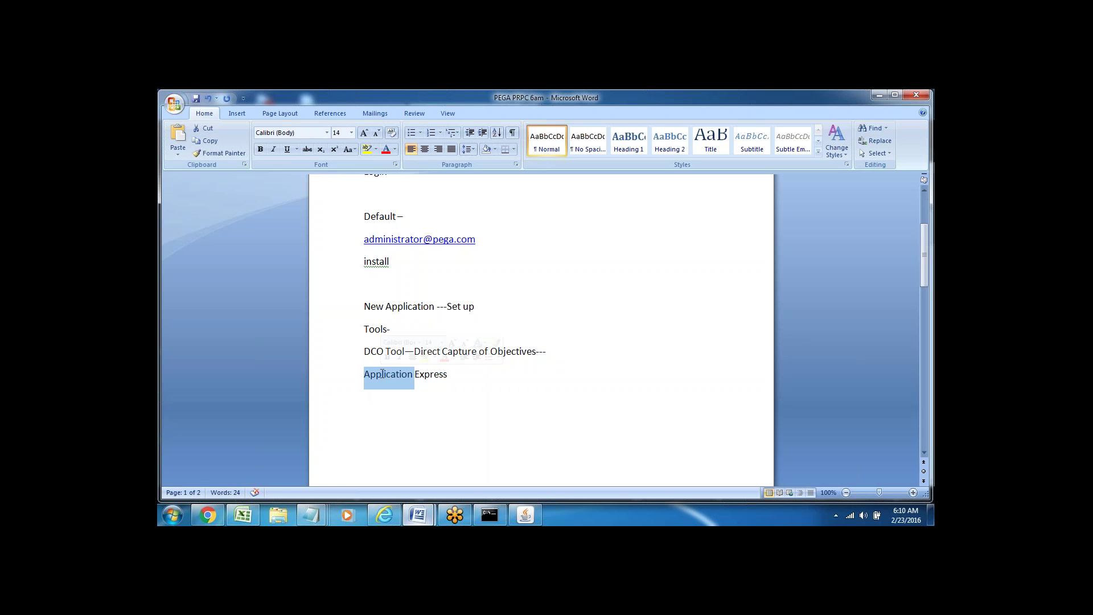
triple_click(427, 374)
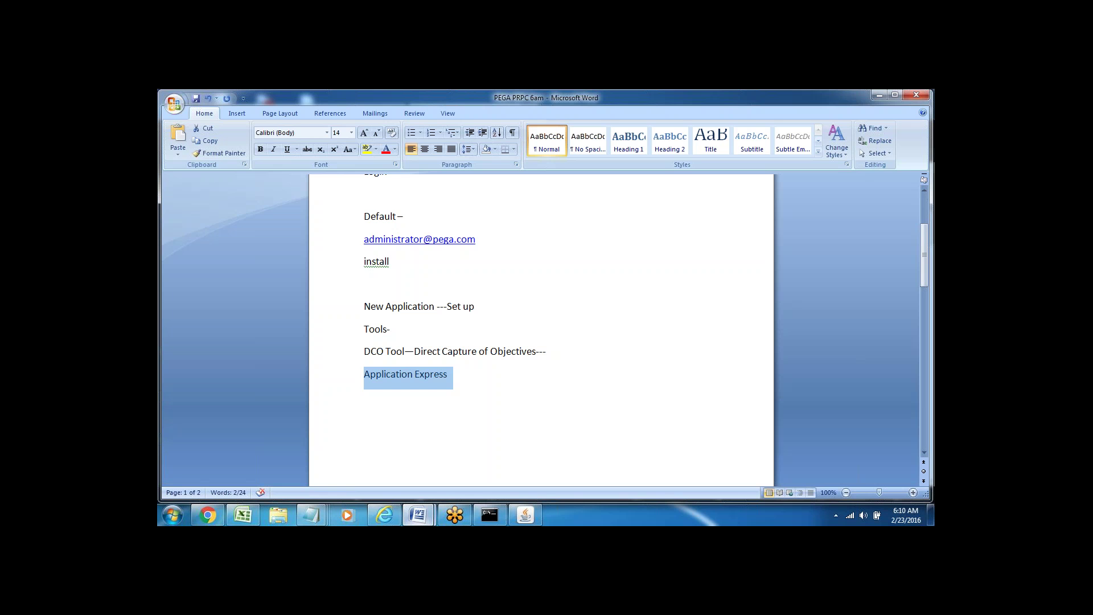
click(459, 385)
text(-- )
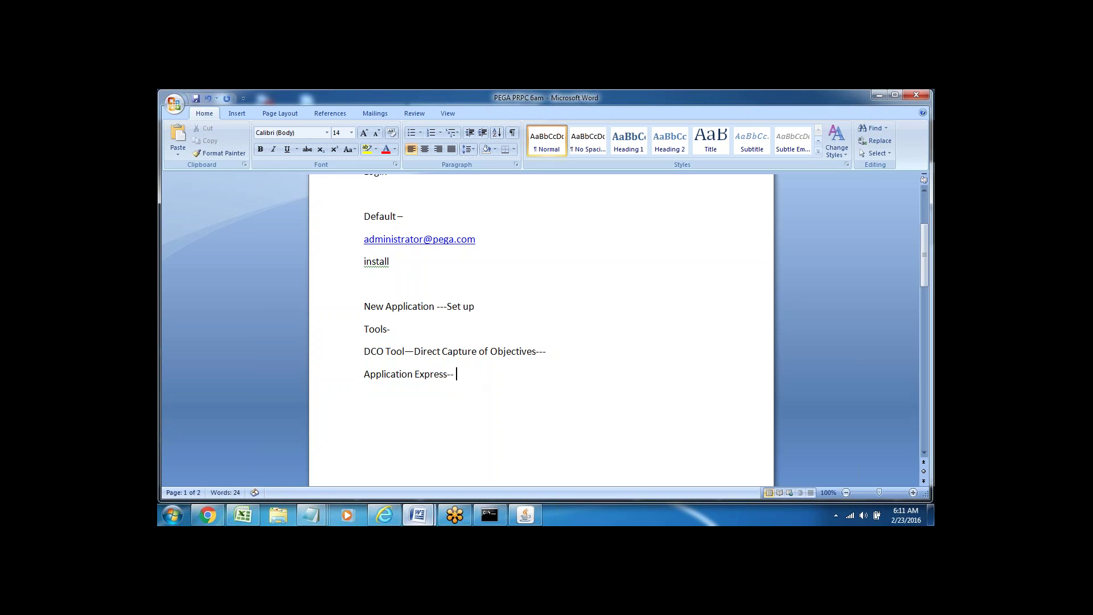
text(setup)
- Add a 'Diff Portals' heading listing Admin/Developer, Manager and User
key(Return)
text(Diff Portals)
scroll(541, 330, down, 1)
key(Return)
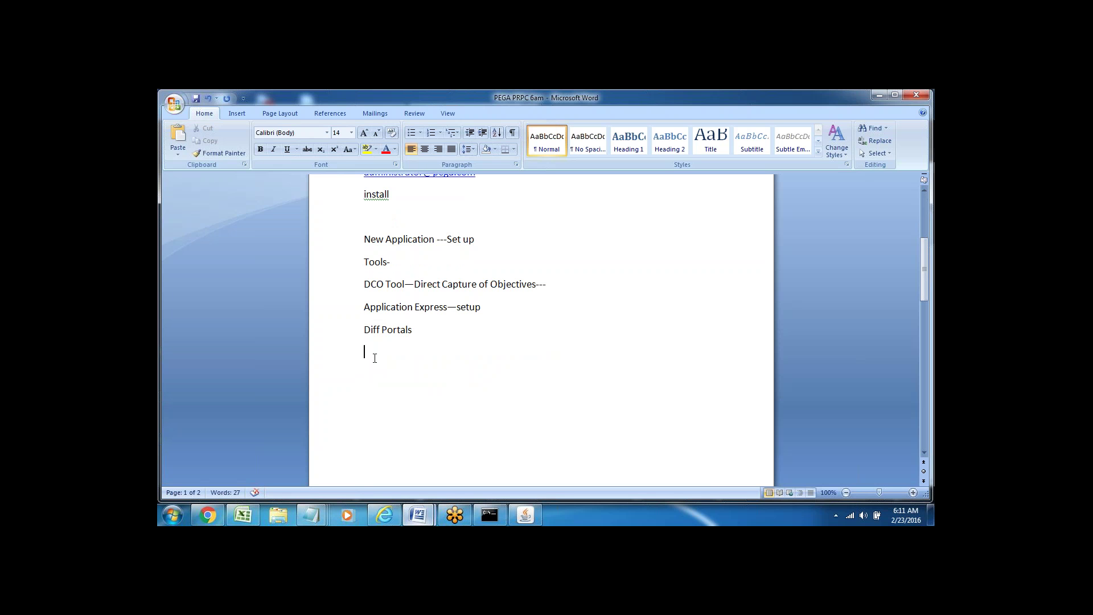
key(Return)
text(Admin)
text(/Devel)
text(oper)
text(Manager)
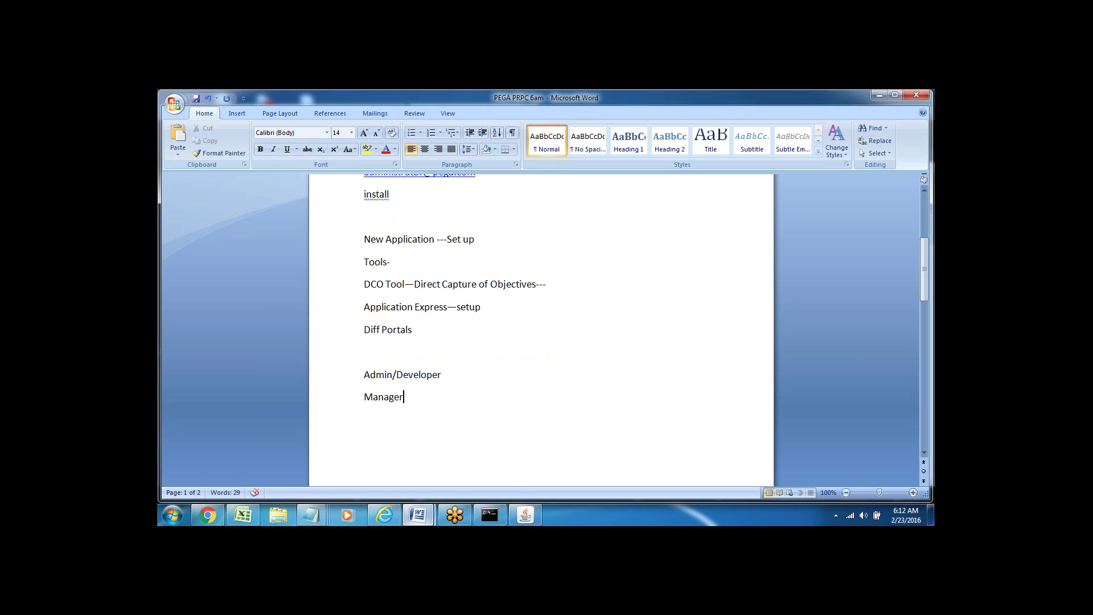
key(Return)
text(User)
- Append '--' after Manager in the portal list
click(340, 384)
click(345, 406)
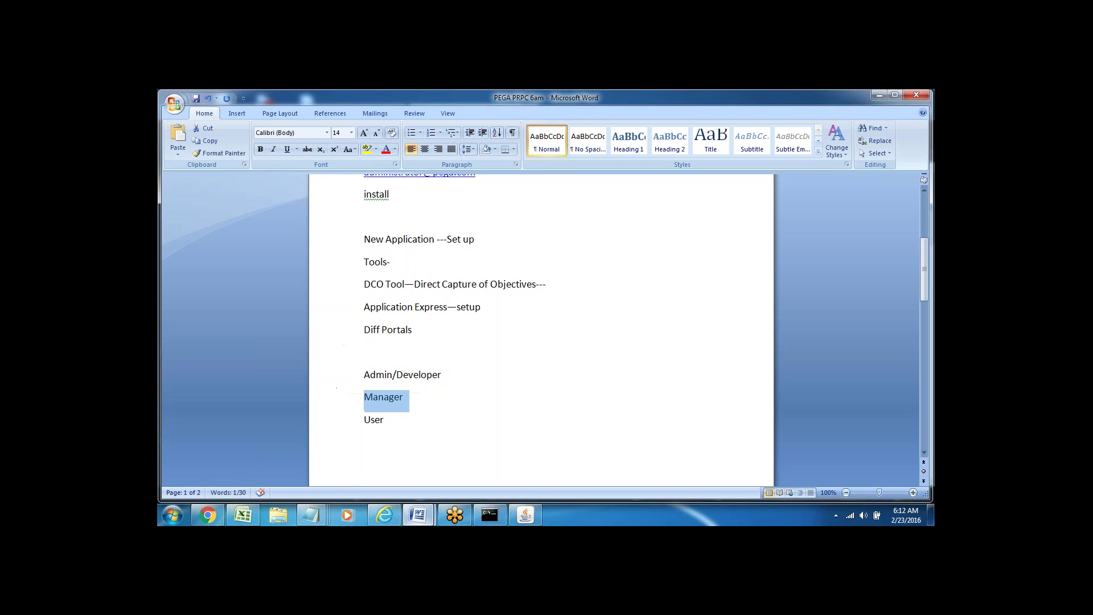
click(342, 425)
key(Down)
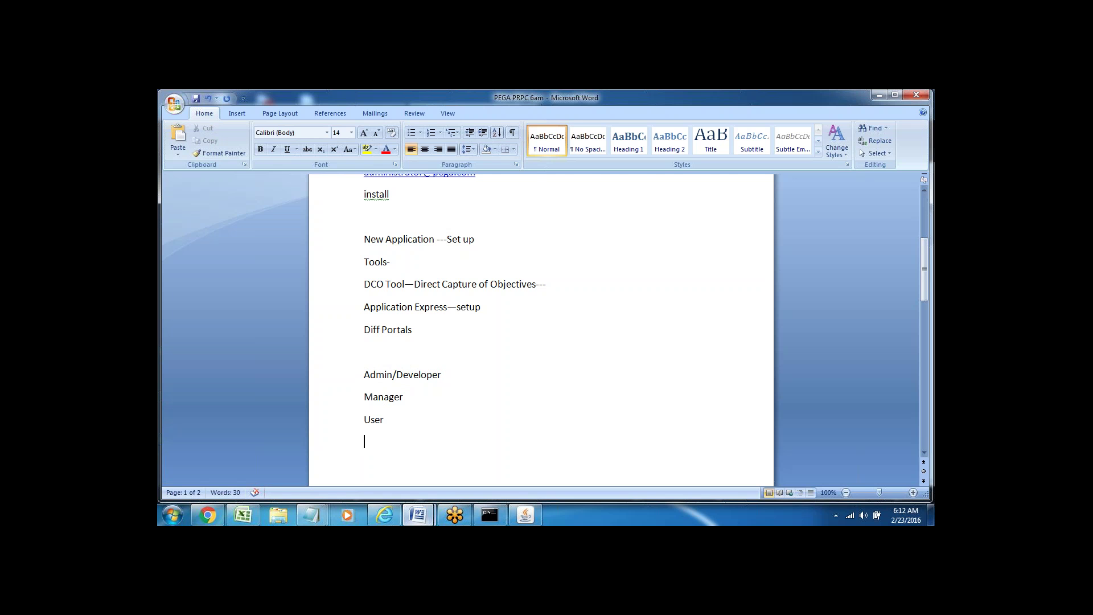
click(330, 386)
click(345, 376)
click(396, 410)
drag(364, 396, 421, 408)
key(Right)
text(--)
- Append '--' to the User line so it matches Manager--
double_click(387, 402)
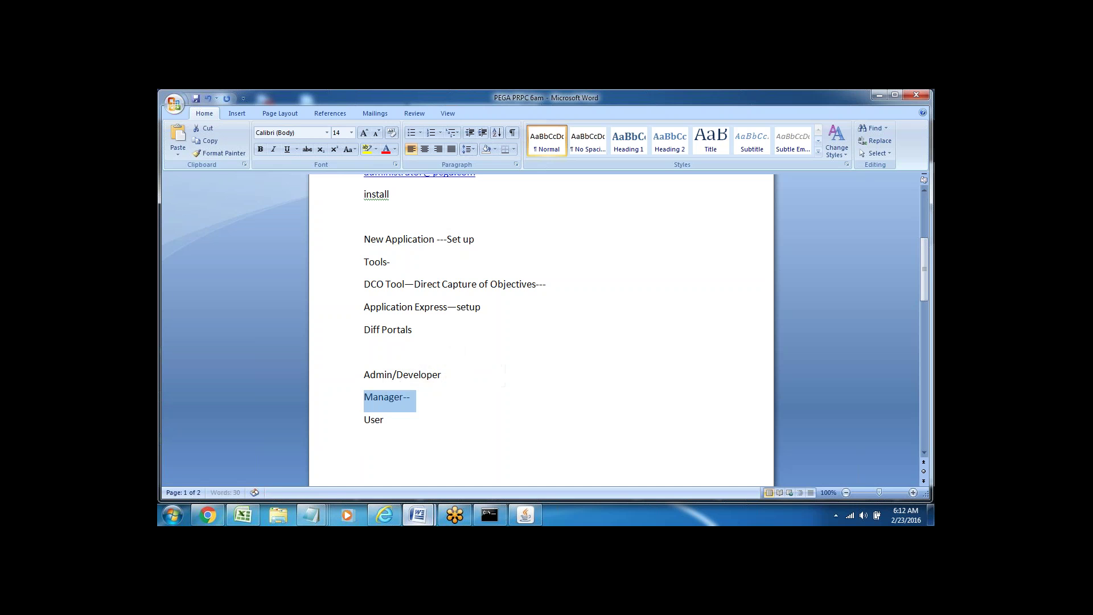
key(Right)
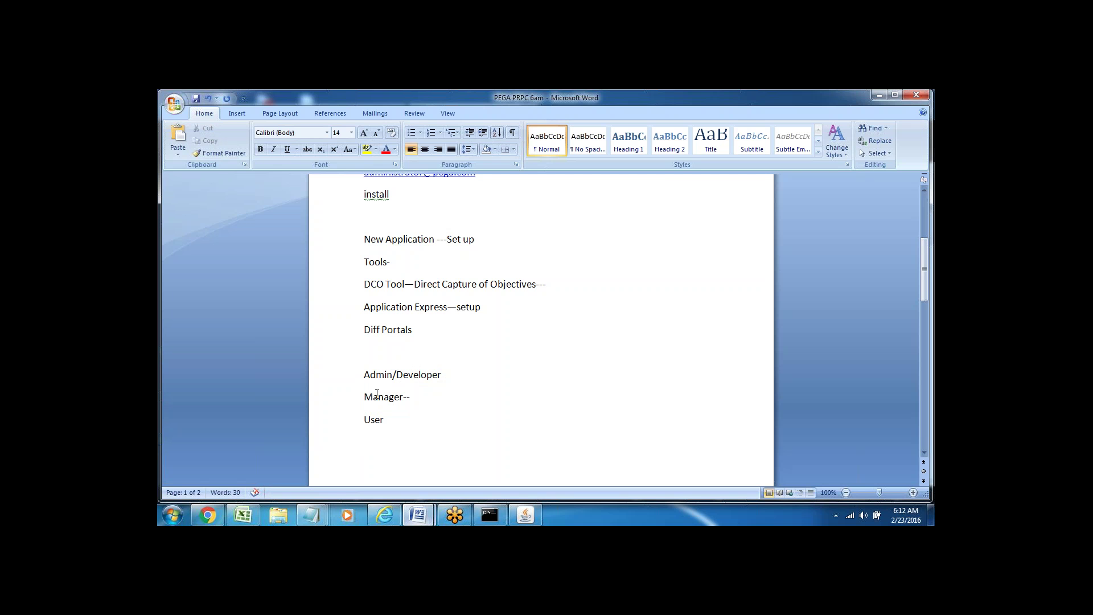
double_click(377, 397)
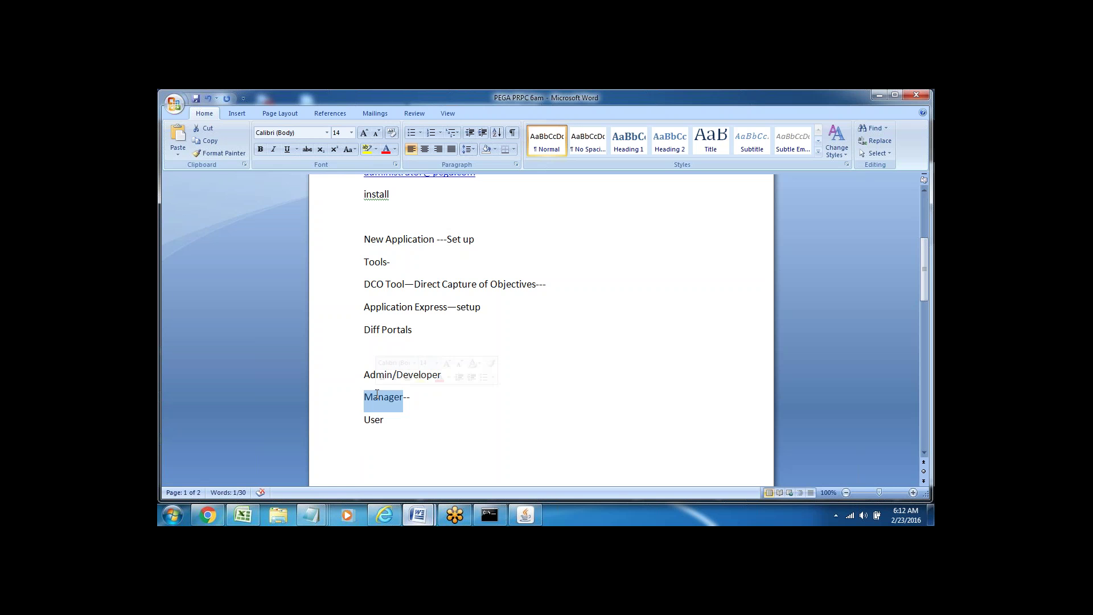
click(396, 420)
text(--)
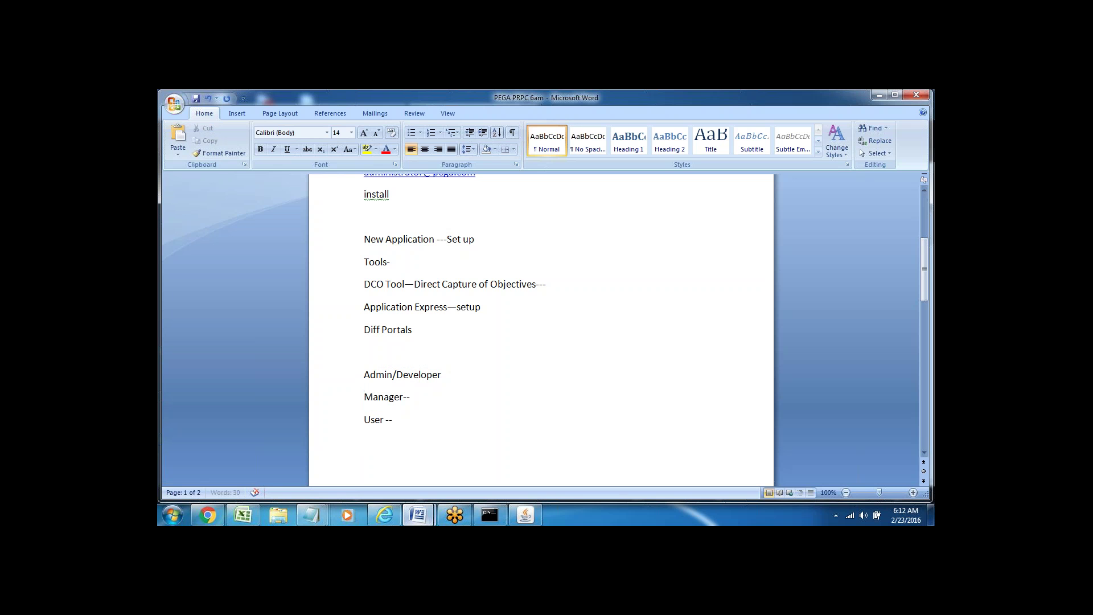
- Review the Admin/Developer, Manager-- and User -- entries under Diff Portals
double_click(373, 420)
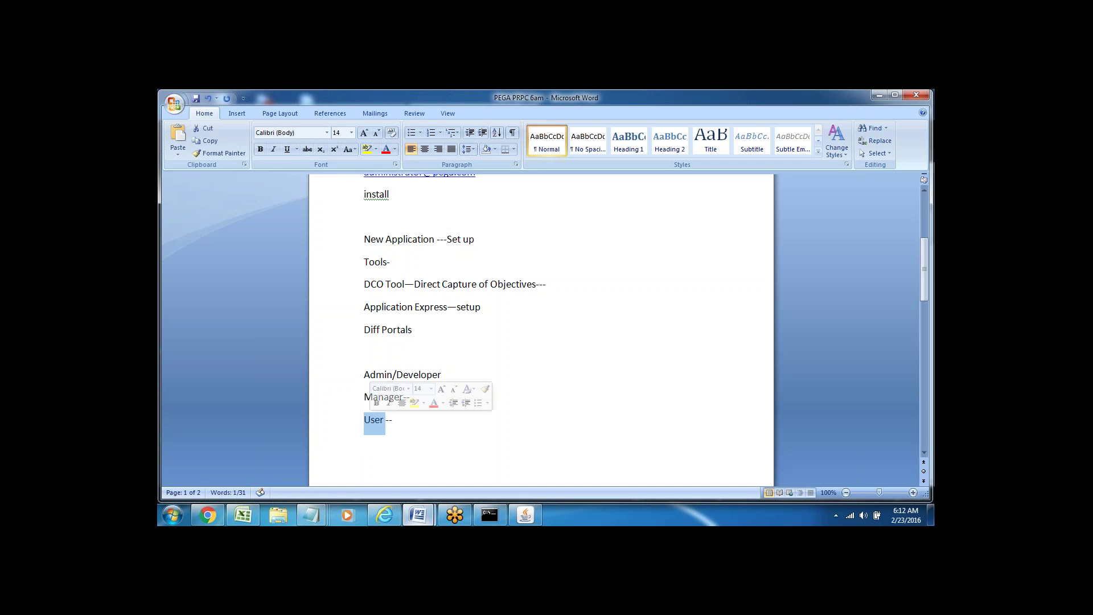
click(397, 418)
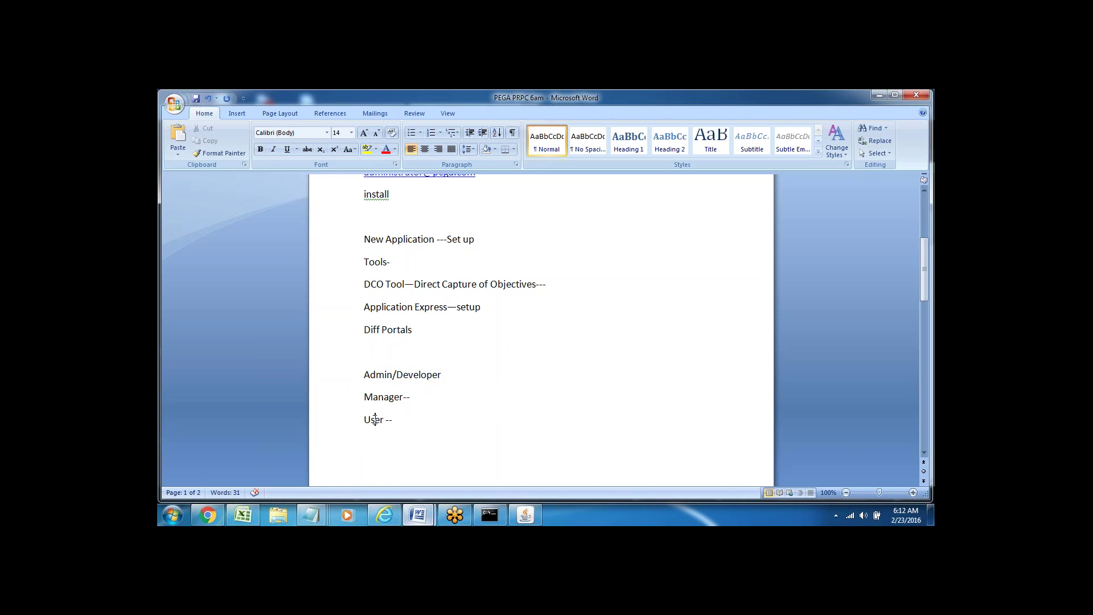
double_click(377, 419)
click(404, 419)
double_click(408, 420)
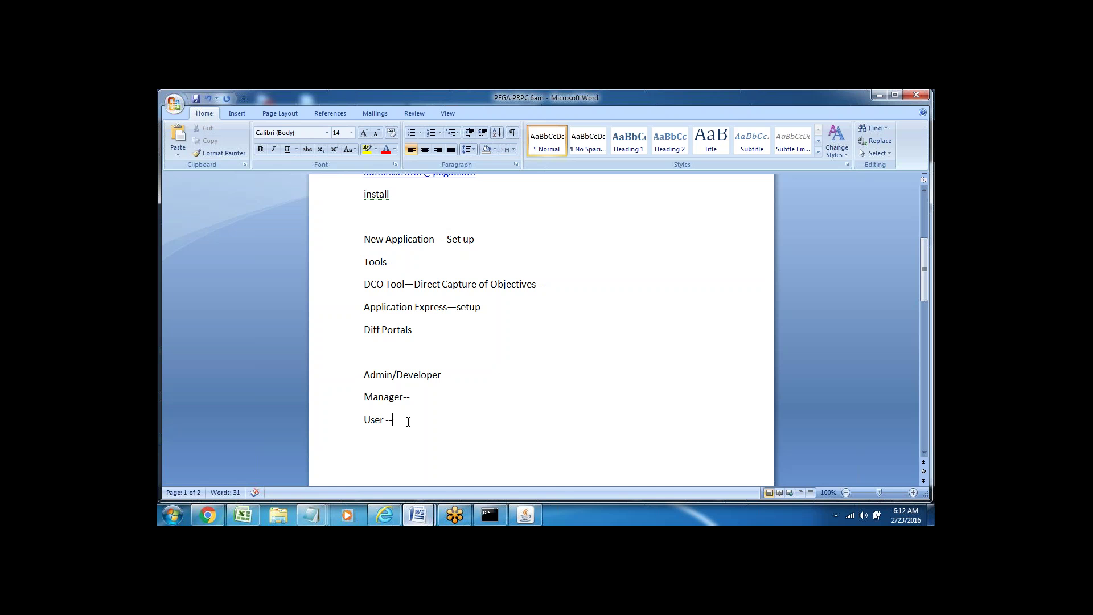
click(372, 418)
double_click(372, 418)
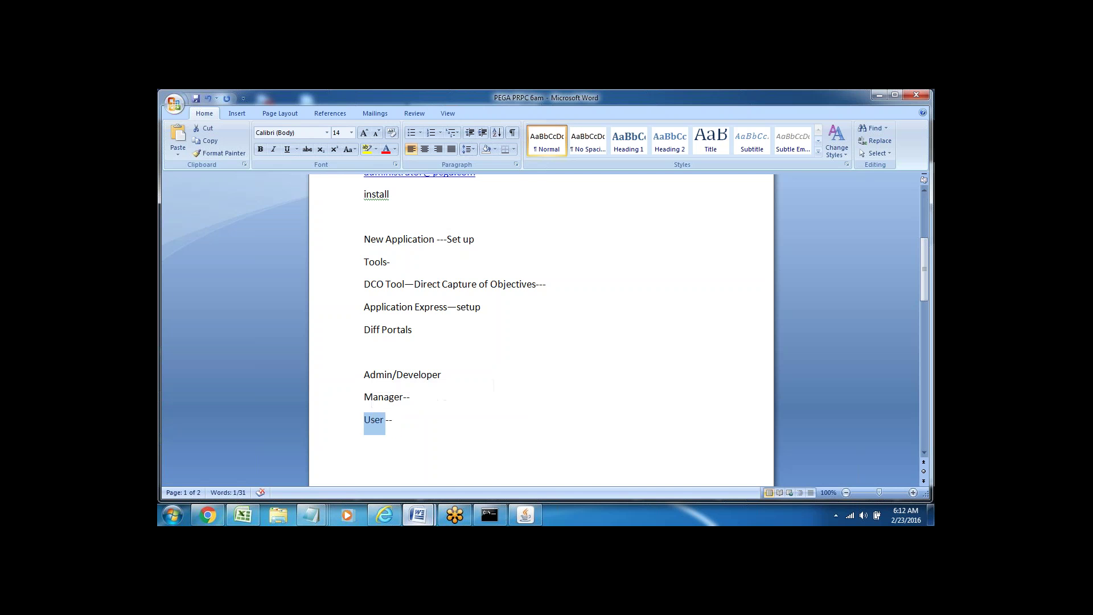
click(394, 419)
double_click(375, 397)
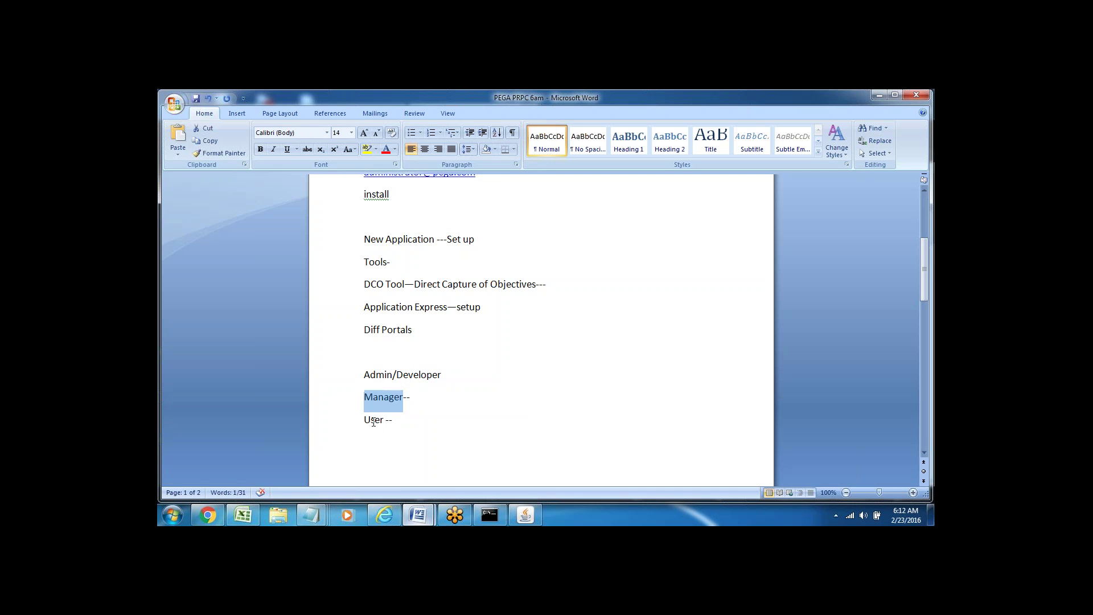
click(366, 418)
double_click(370, 420)
click(411, 440)
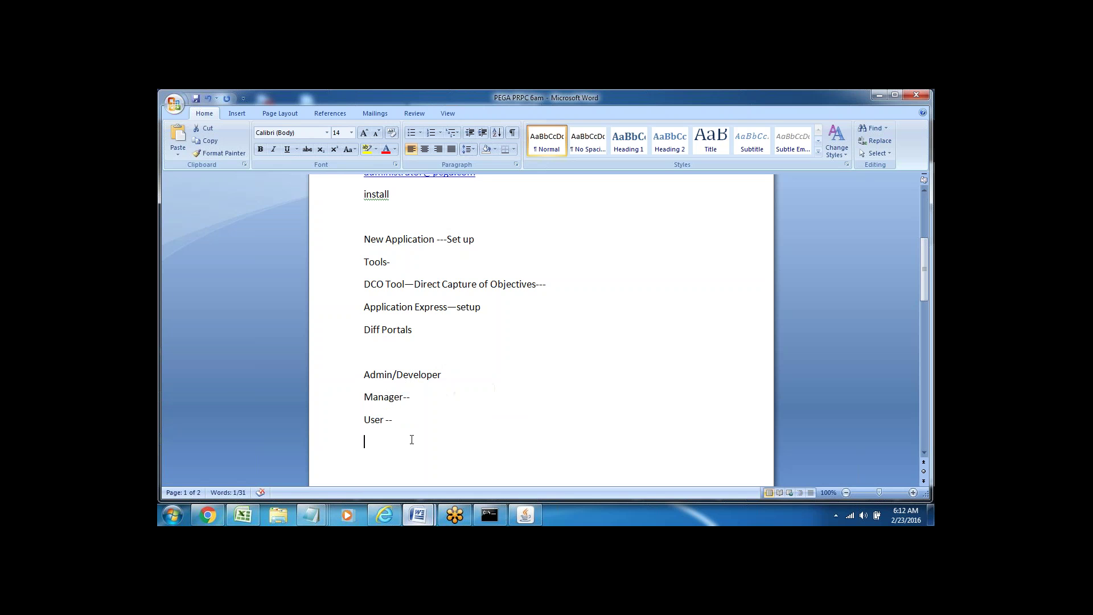
double_click(381, 399)
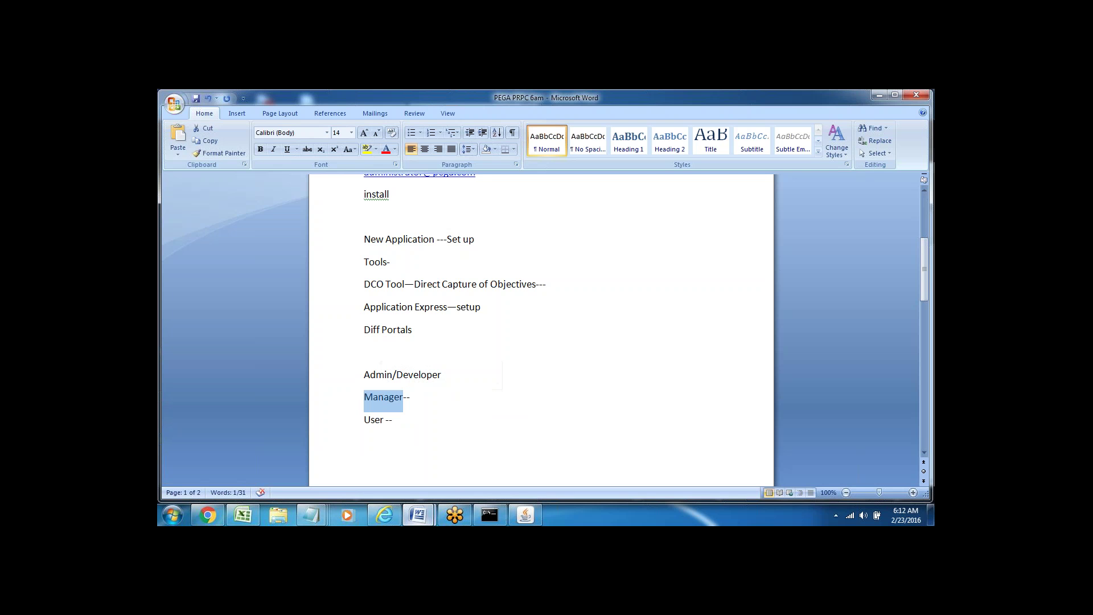
click(373, 420)
triple_click(378, 419)
key(Down)
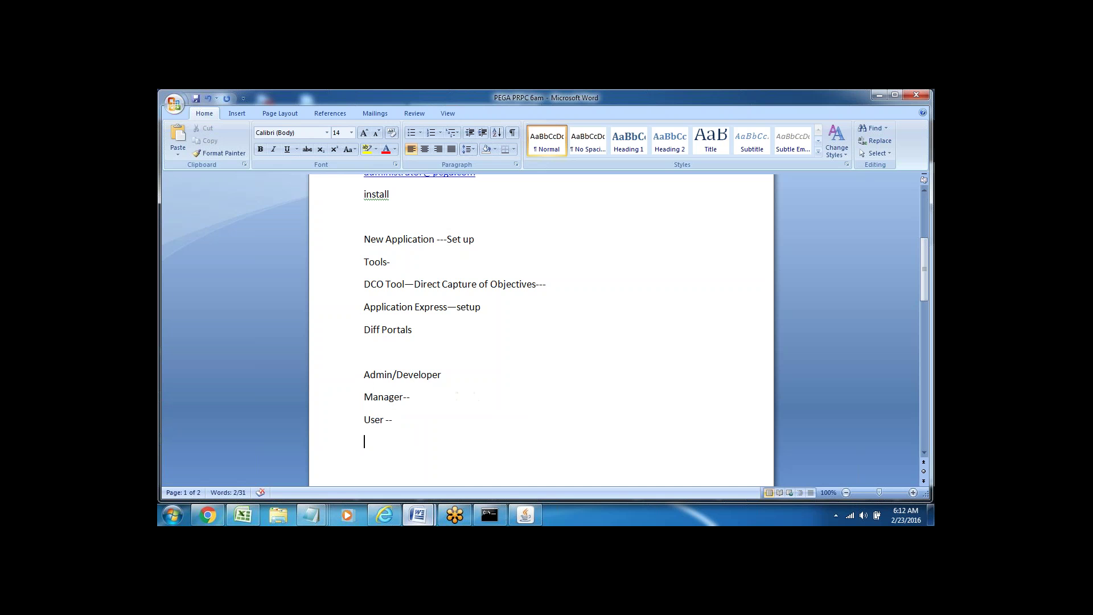
triple_click(383, 374)
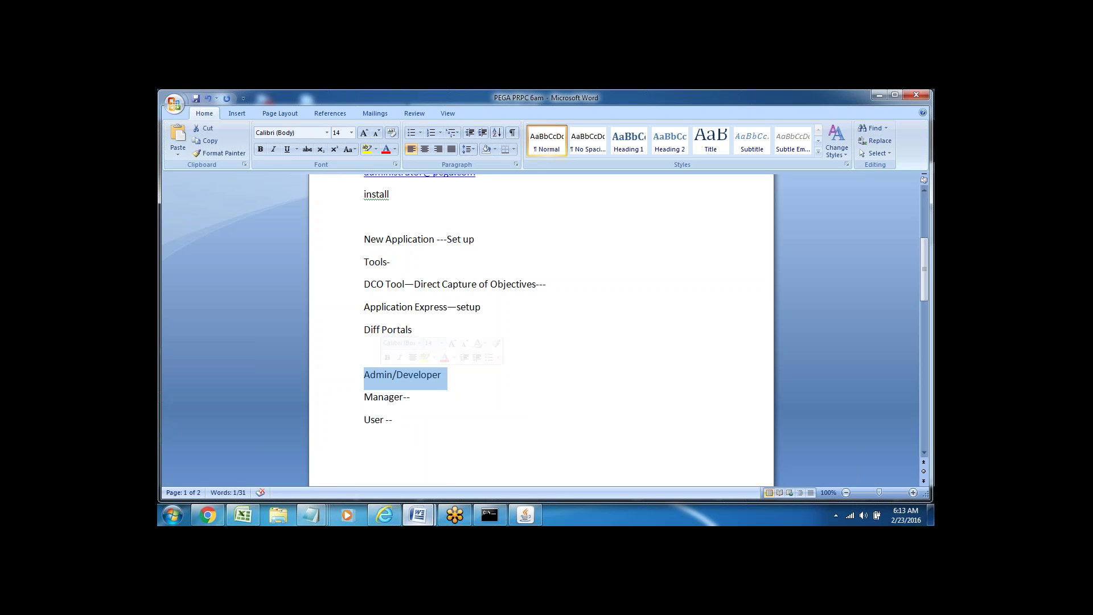
- Glance at Designer Studio, then return to review the Set up, Tools- and DCO Tool lines
click(384, 515)
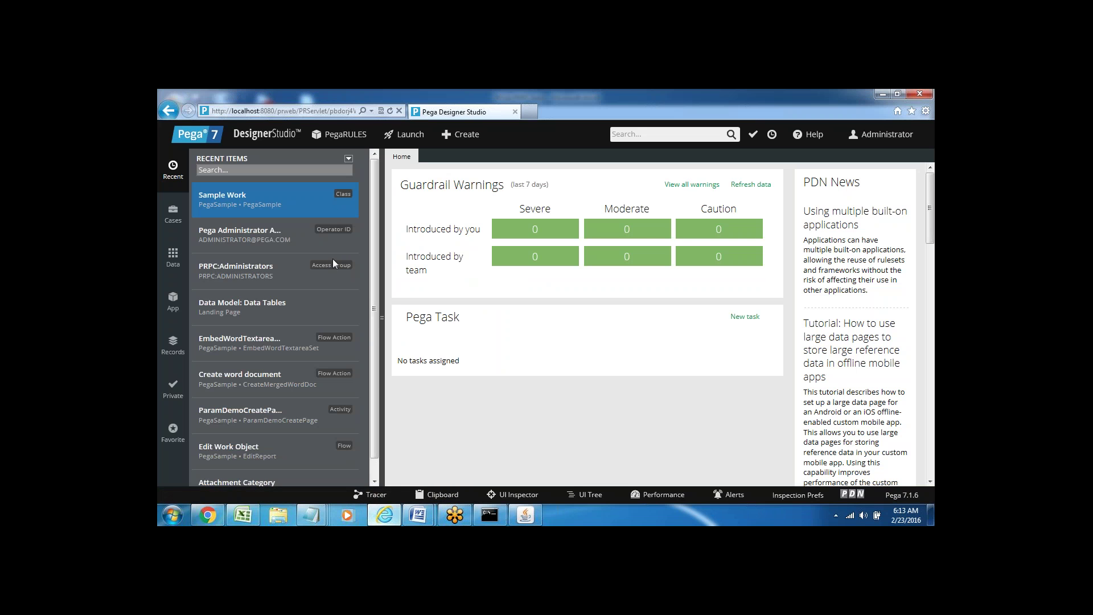
click(385, 516)
click(458, 349)
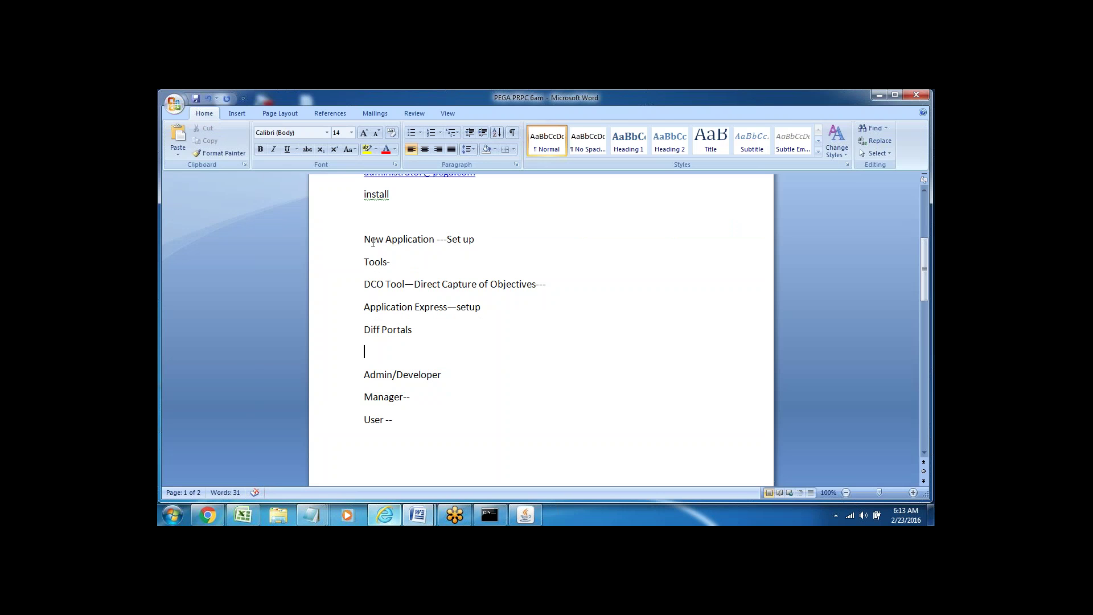
click(339, 242)
click(336, 270)
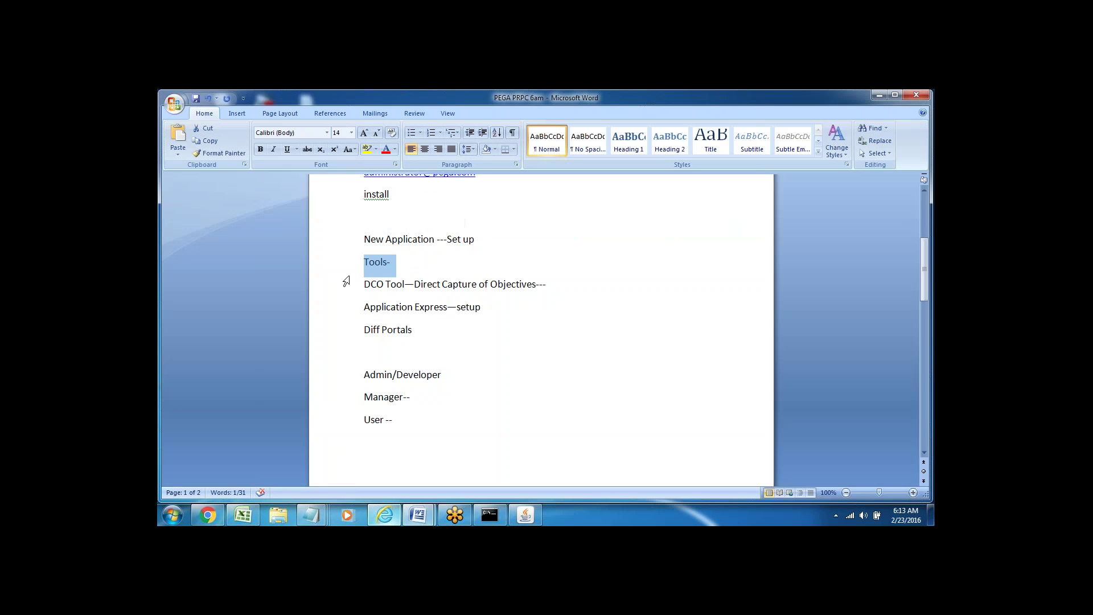
click(345, 290)
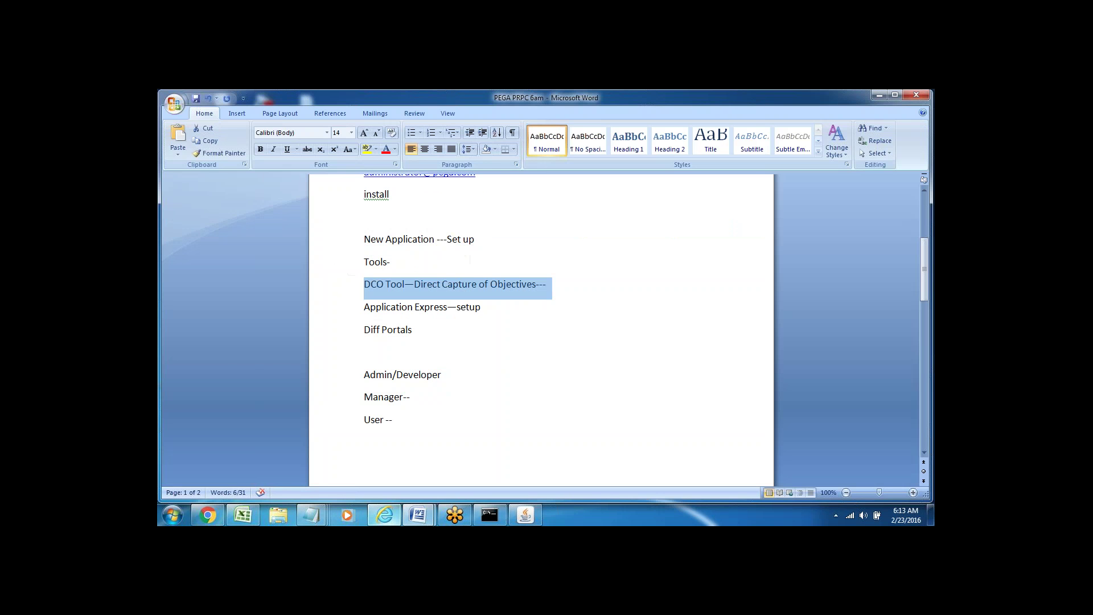
- Add a 7.1 line below install and review the DCO Tool and Application Express lines
click(379, 218)
text(7.1)
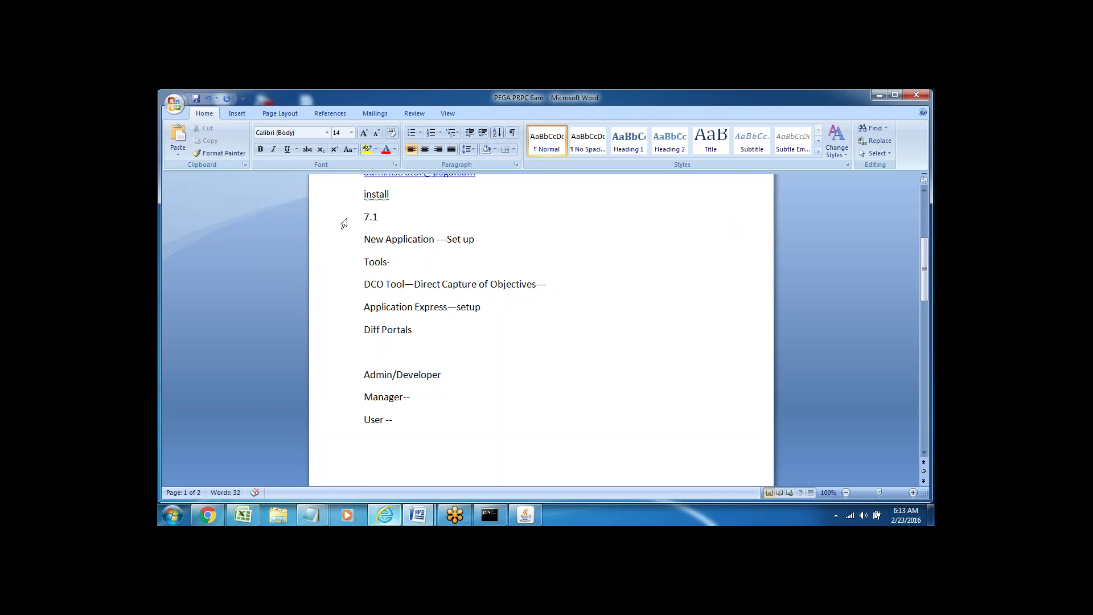
click(344, 222)
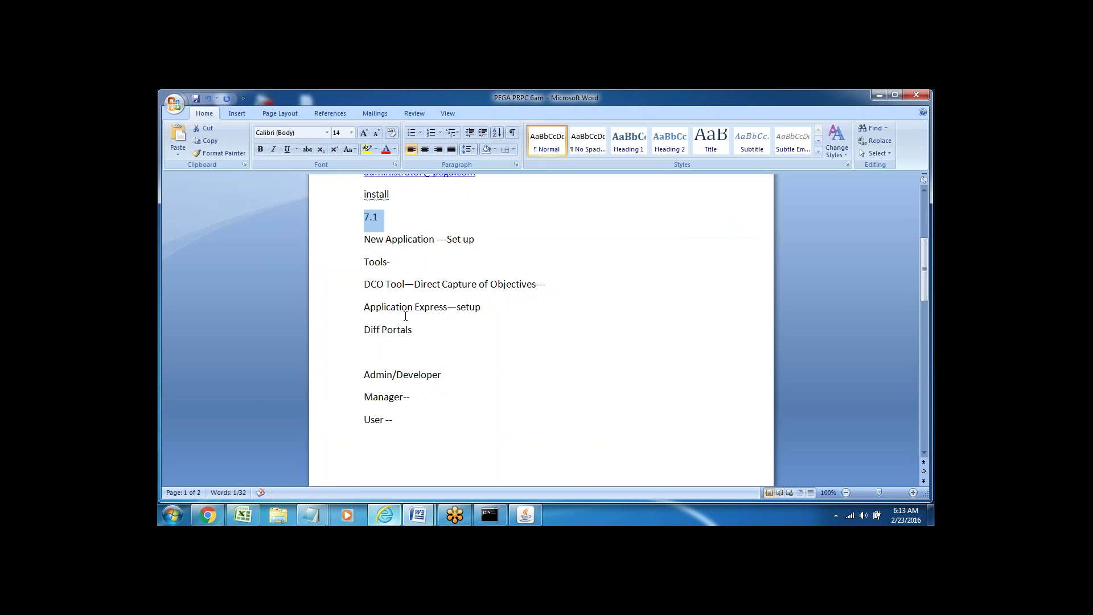
triple_click(360, 283)
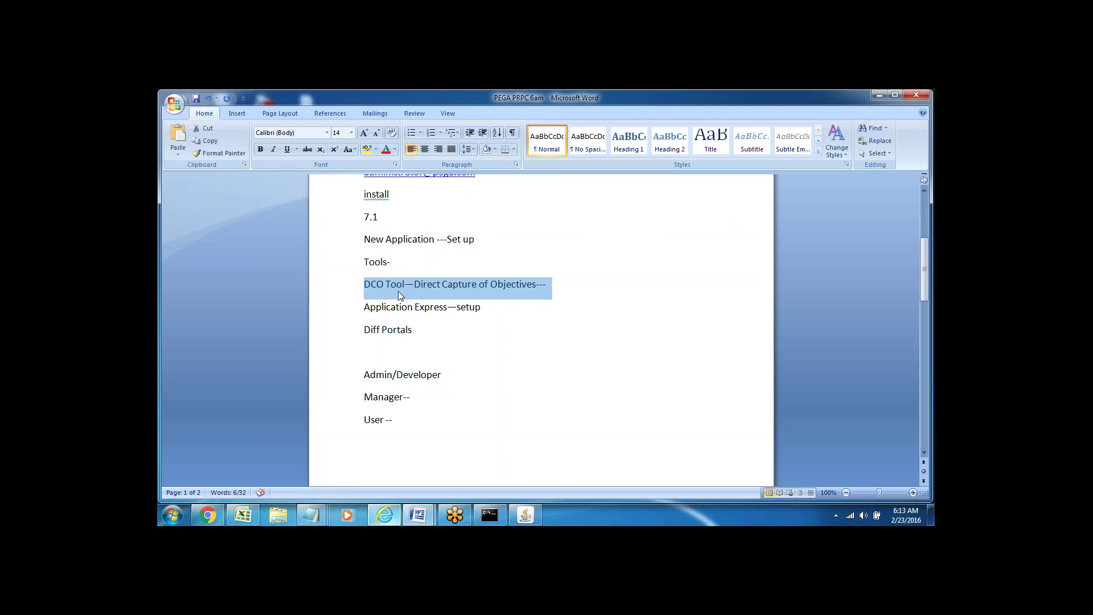
click(349, 312)
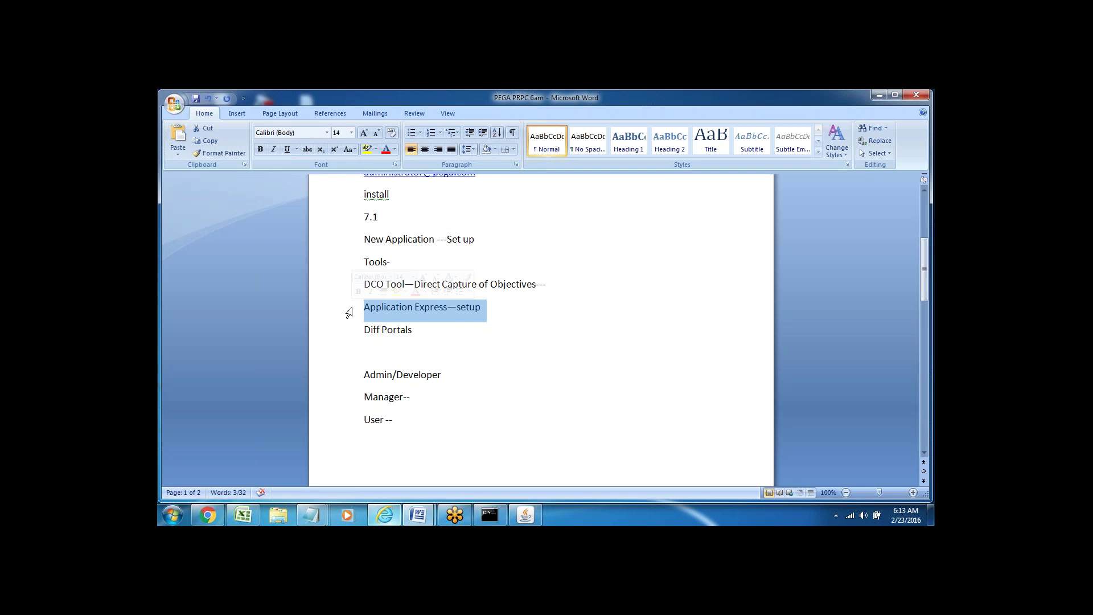
- Review the Diff Portals entries Admin/Developer, Manager and User, ending on the blank line below
click(441, 328)
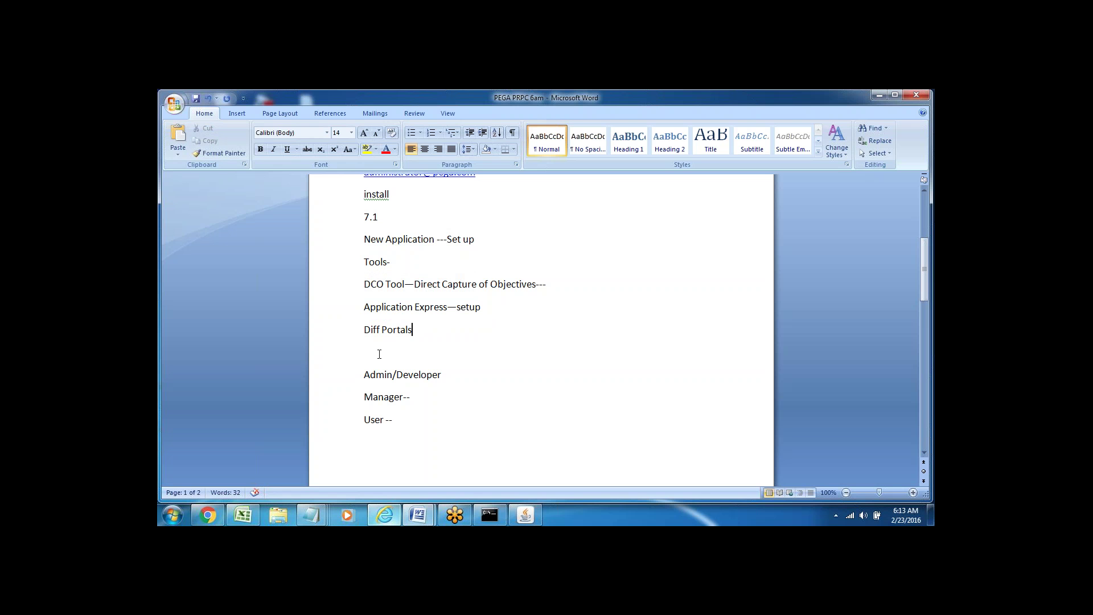
click(358, 375)
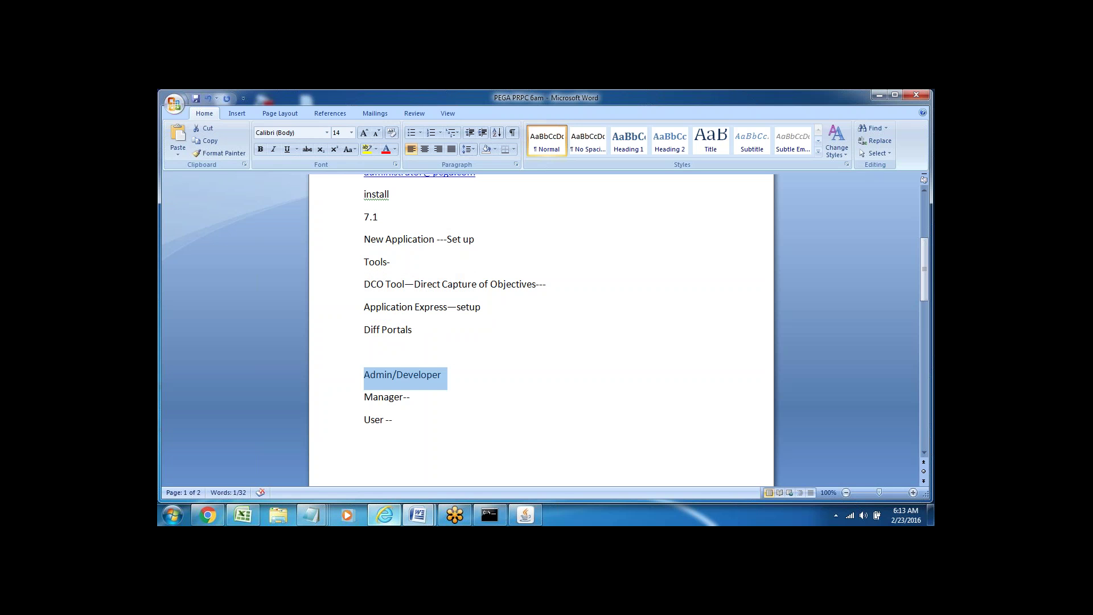
double_click(421, 375)
click(344, 378)
double_click(380, 398)
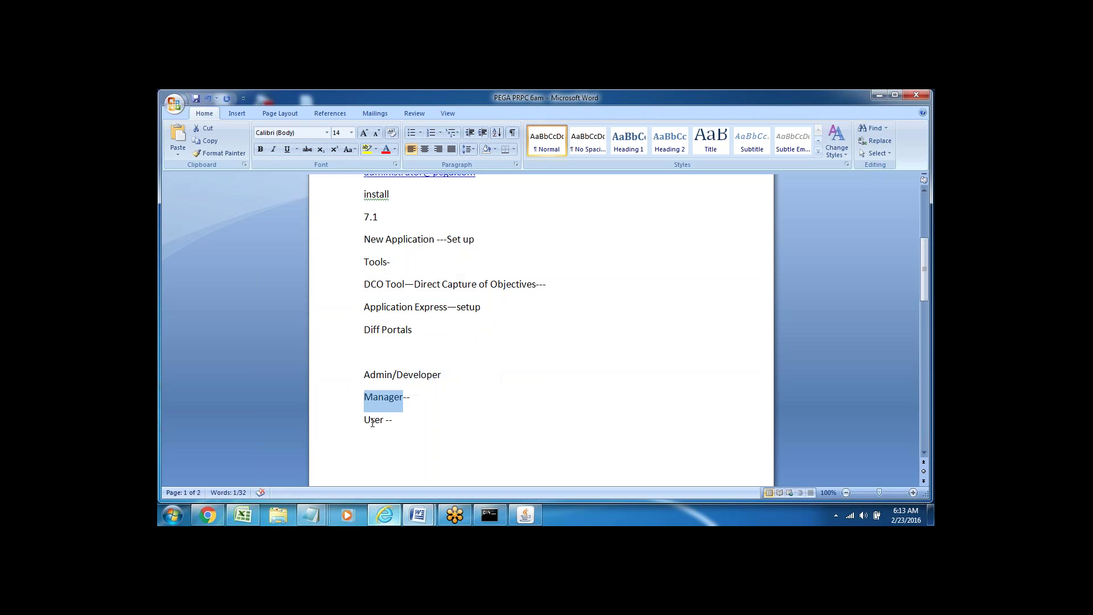
click(372, 422)
double_click(372, 421)
click(366, 442)
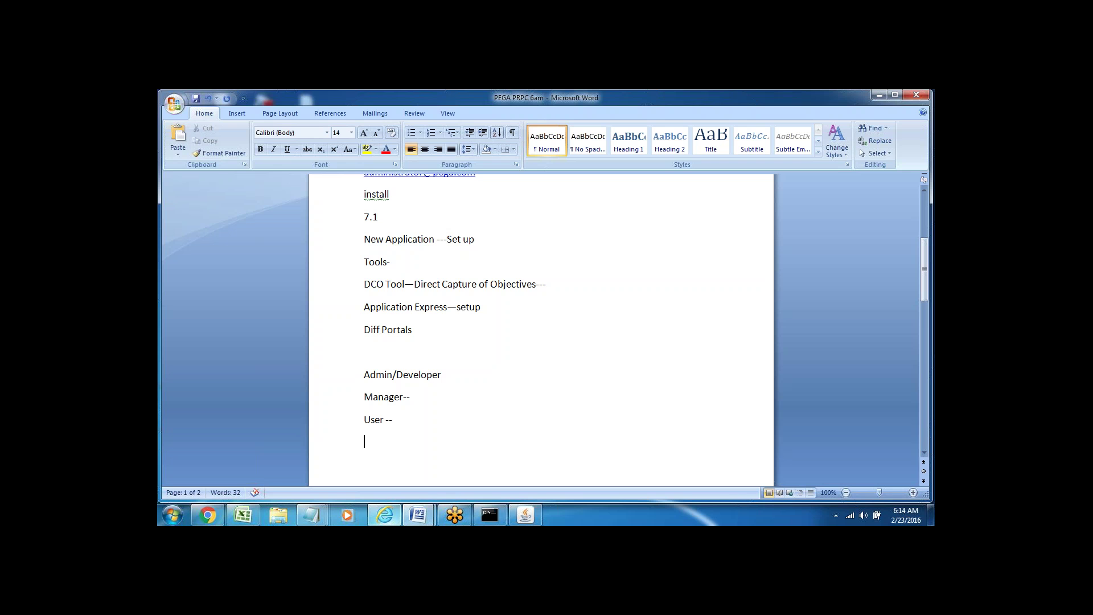
- Review the 7.1 and portal lines, then bring Pega Designer Studio's Home page forward
click(340, 373)
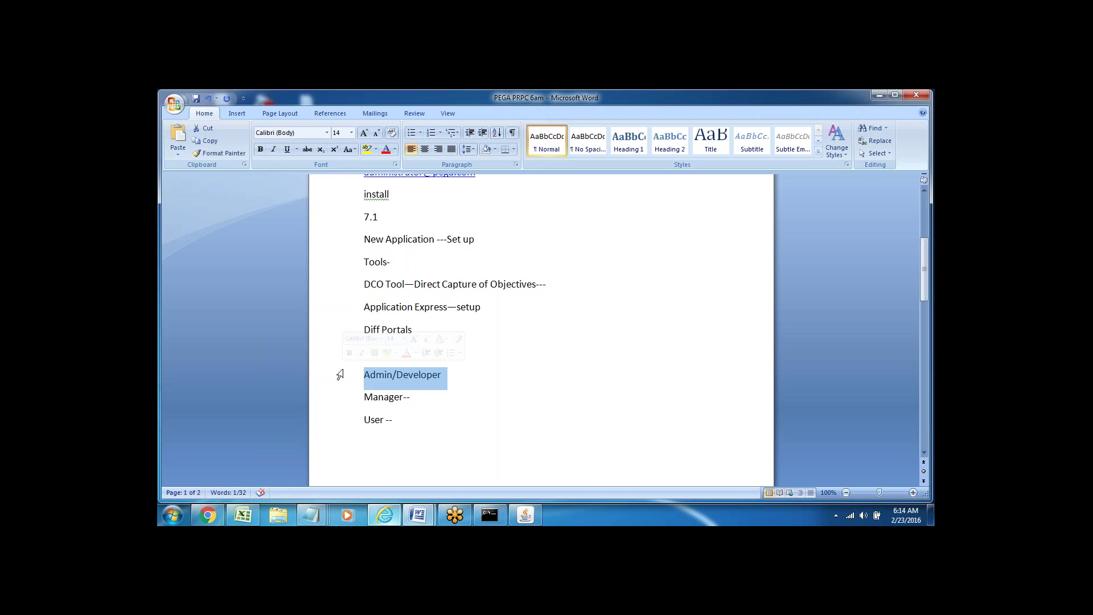
click(407, 396)
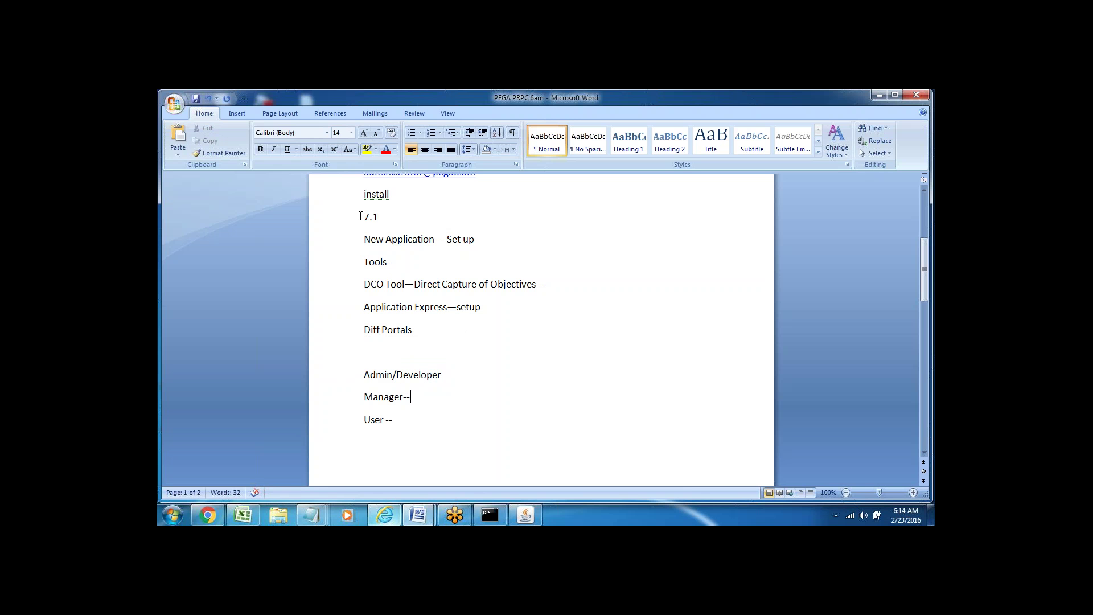
click(344, 221)
click(378, 351)
click(401, 422)
click(386, 520)
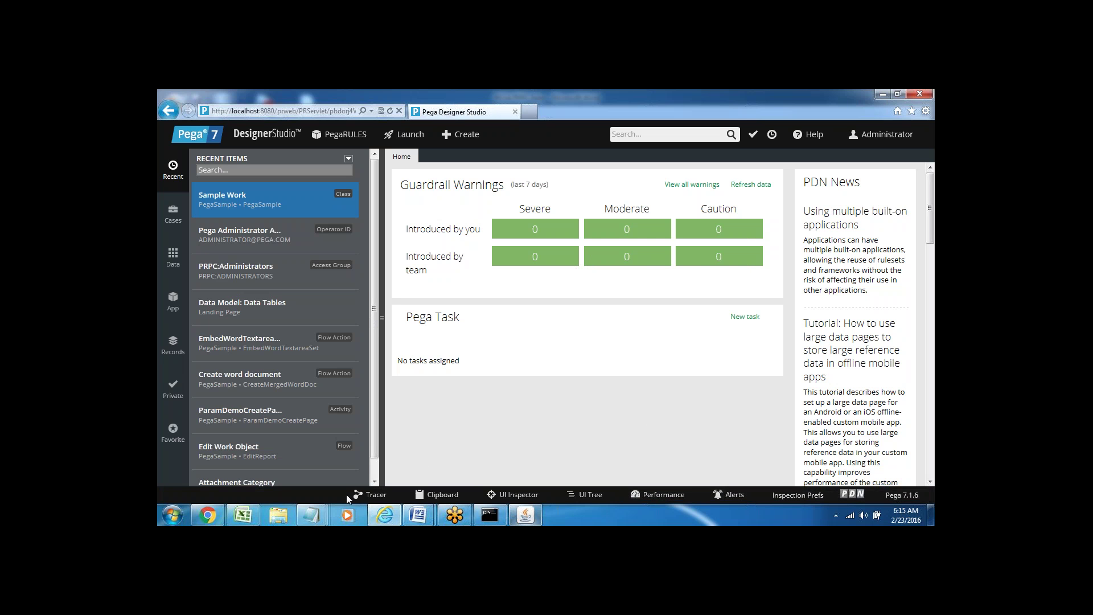
- Add a 'PRPC Portal/Designer Studio' line below 'User --' in the PEGA PRPC 6am notes
mouse_move(421, 520)
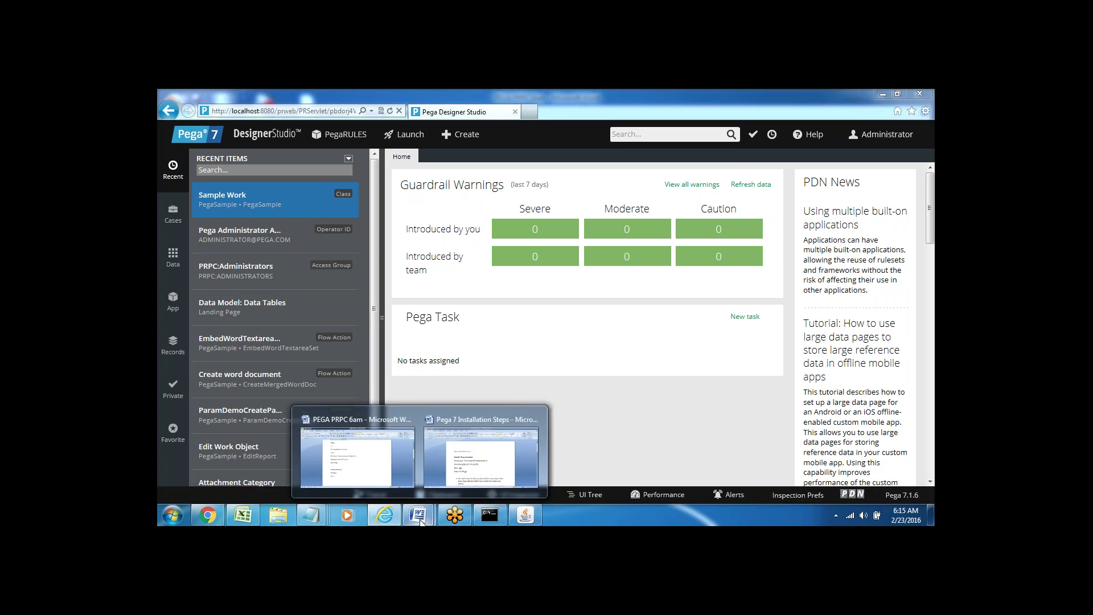
click(407, 419)
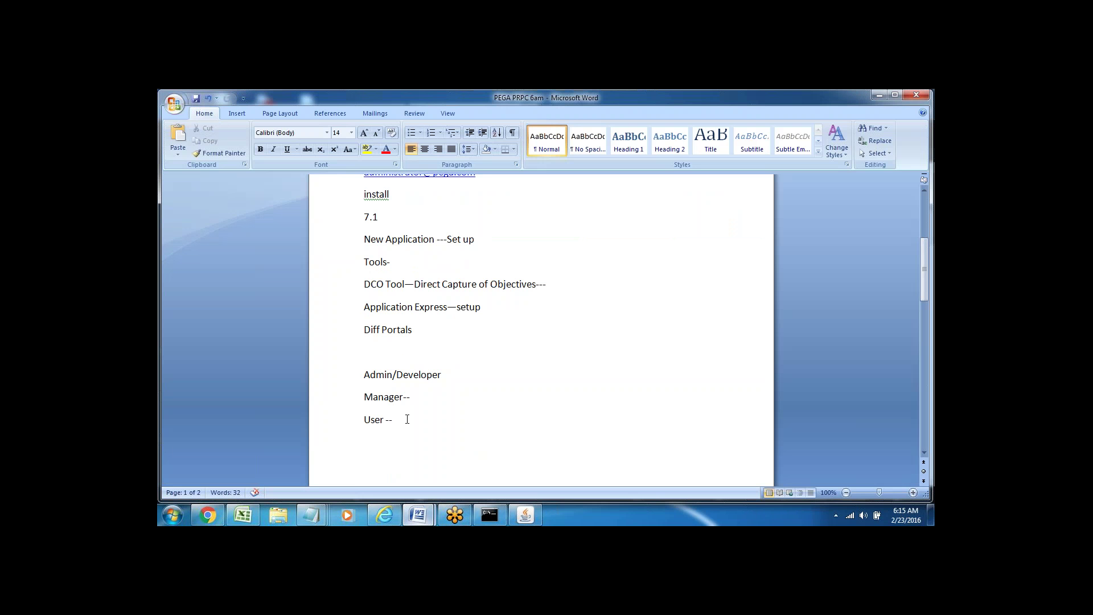
key(Return)
key(Return)
key(Return)
key(Return)
key(Return)
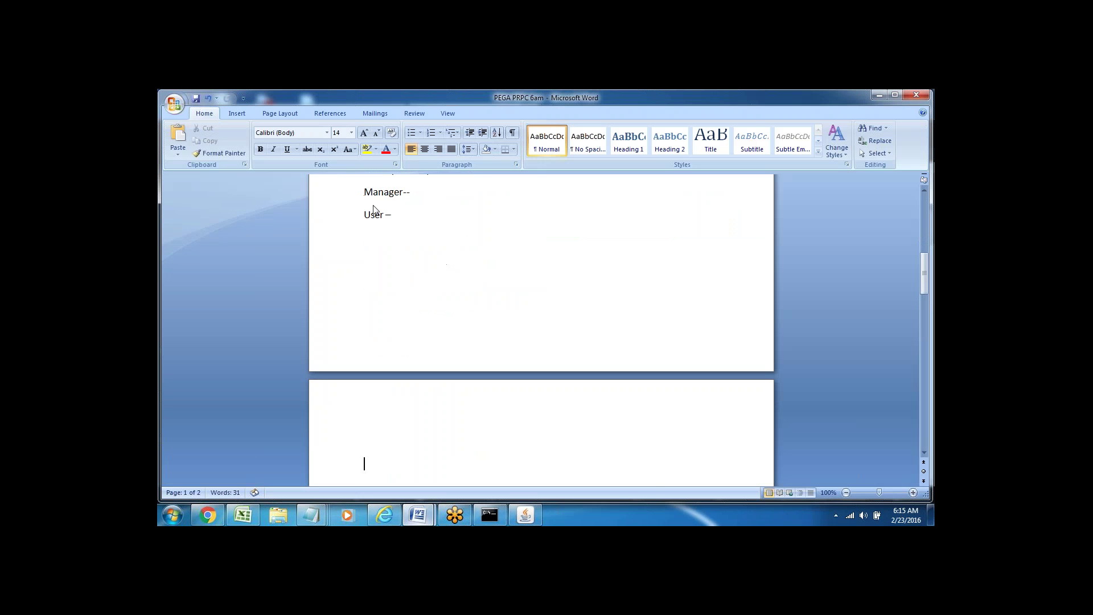
key(BackSpace)
key(BackSpace)
key(BackSpace)
text(PRPC Pl)
key(BackSpace)
key(BackSpace)
text(Portal/Designer Studio)
click(417, 261)
triple_click(383, 263)
key(Down)
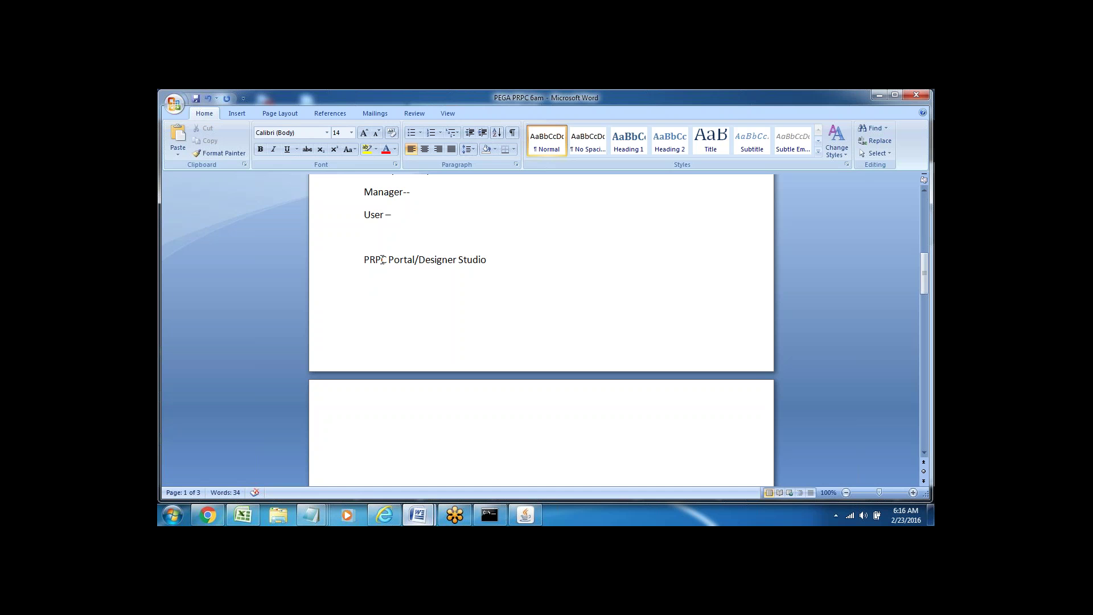
- Select the PRPC Portal/Designer Studio line, then return to the Designer Studio Home page
drag(382, 259, 490, 262)
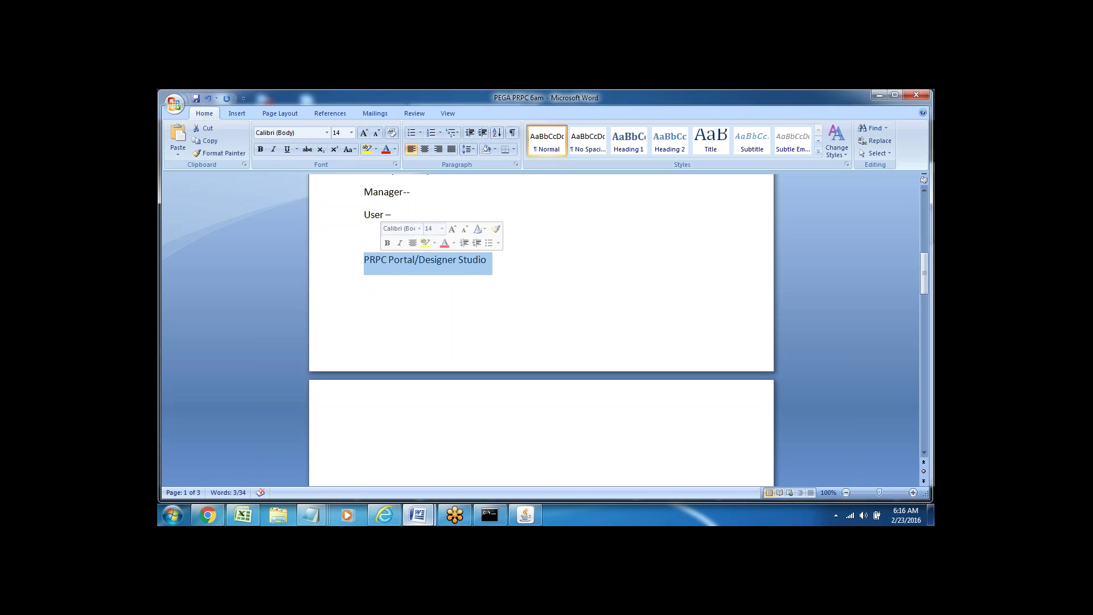
key(Down)
triple_click(381, 260)
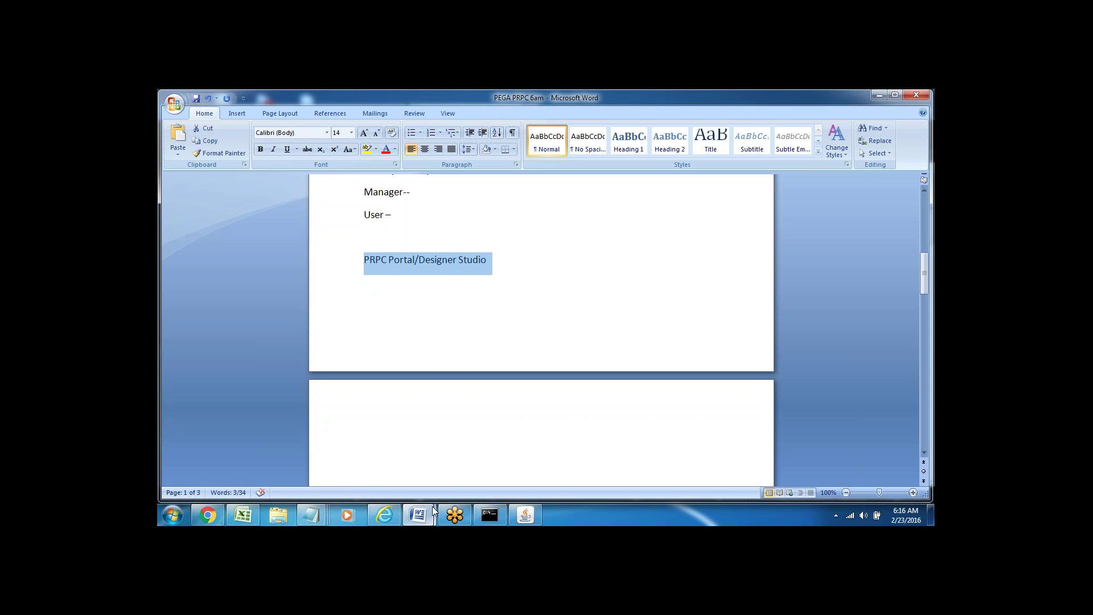
click(384, 514)
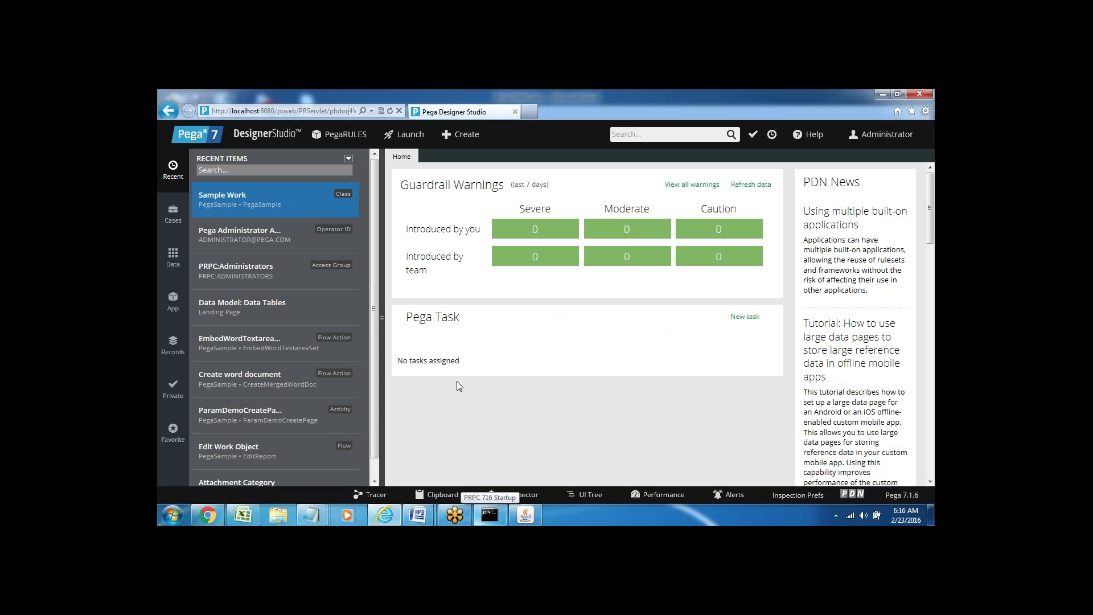
- Restore the notes and type Header Panel--, Explorer and Work Panel lines on page 2
mouse_move(418, 515)
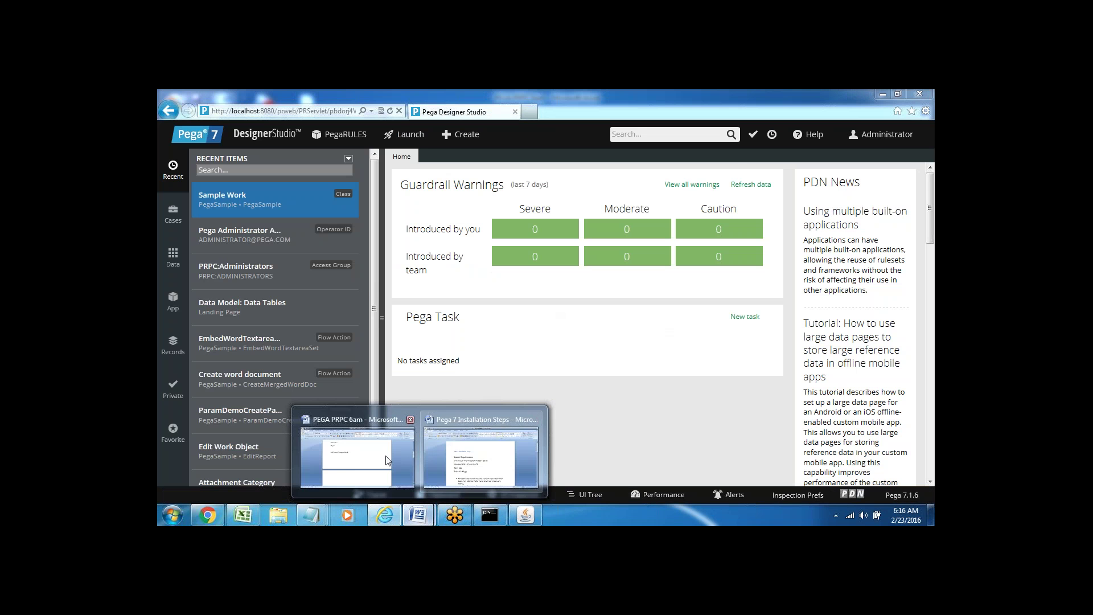
click(362, 459)
click(479, 300)
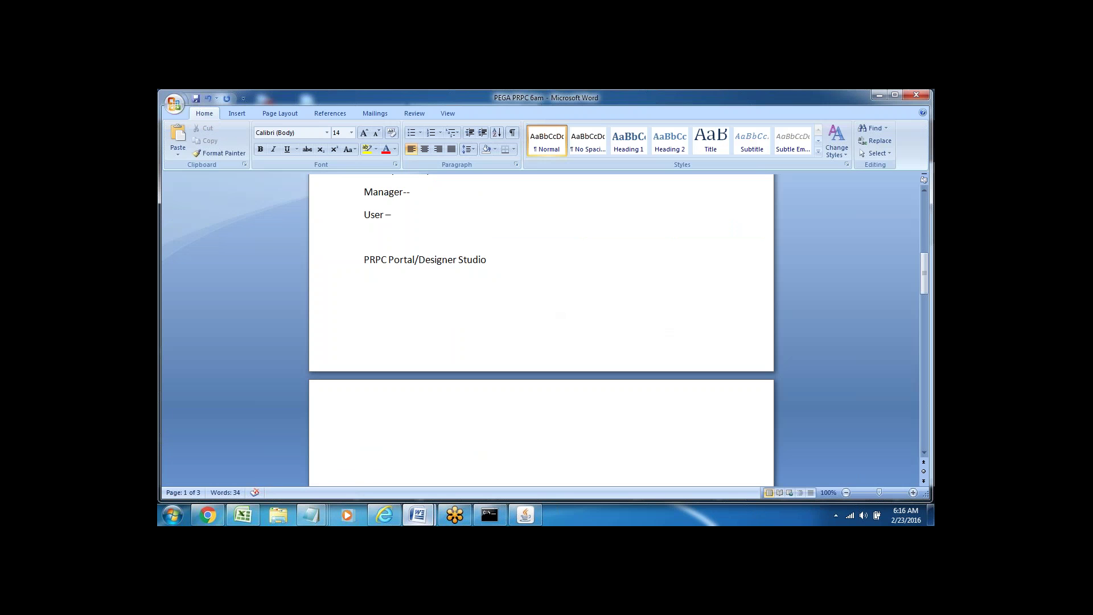
key(Return)
key(Return)
key(Return)
key(Return)
key(Return)
key(Return)
key(Return)
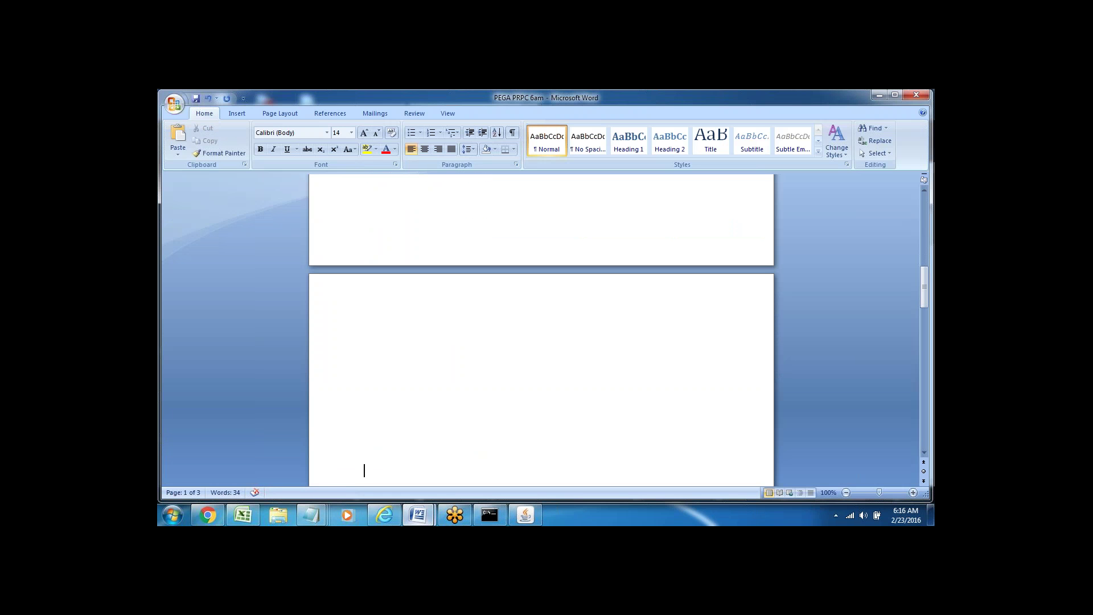
text(Header)
text( Panel)
text(--)
key(Return)
text(Explorer)
key(Return)
text(Work C)
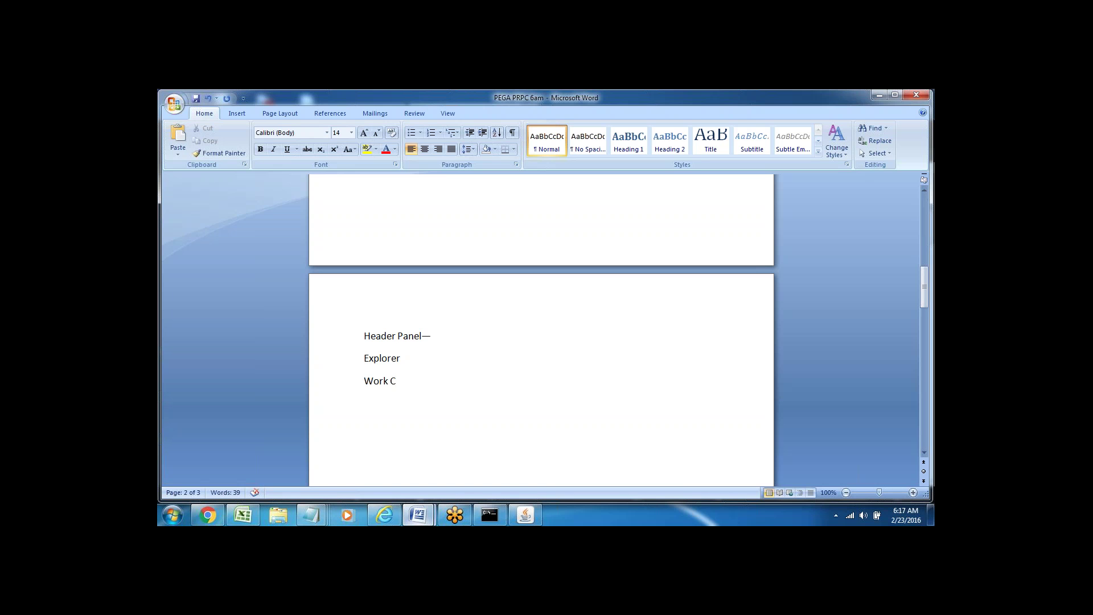
key(BackSpace)
text(Panel)
- Add a Footer/Toolbar line, review the entries, and switch back to Designer Studio
double_click(373, 380)
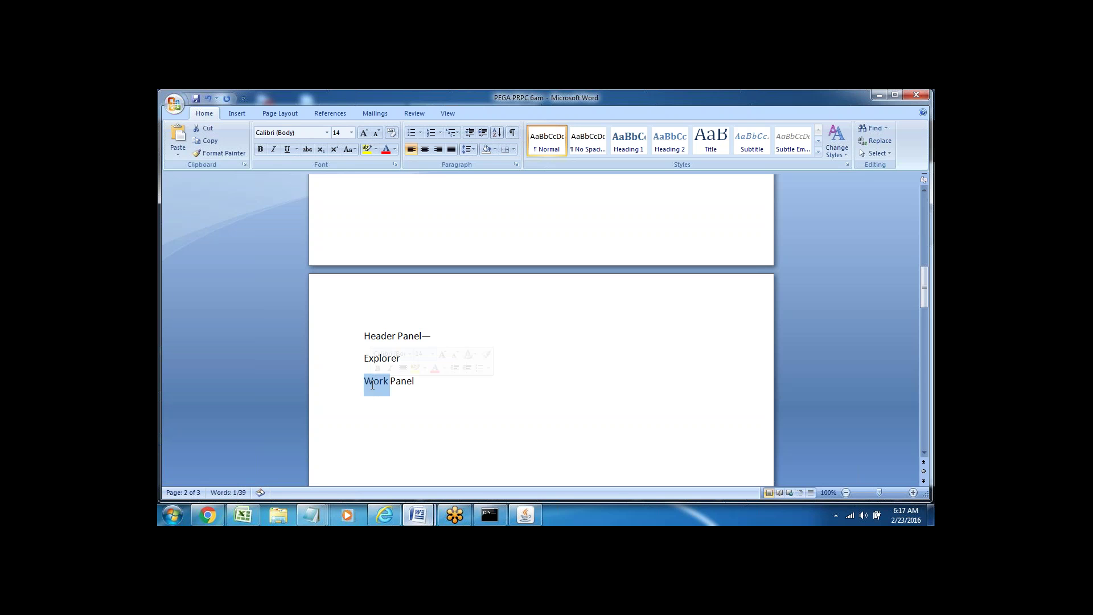
click(405, 414)
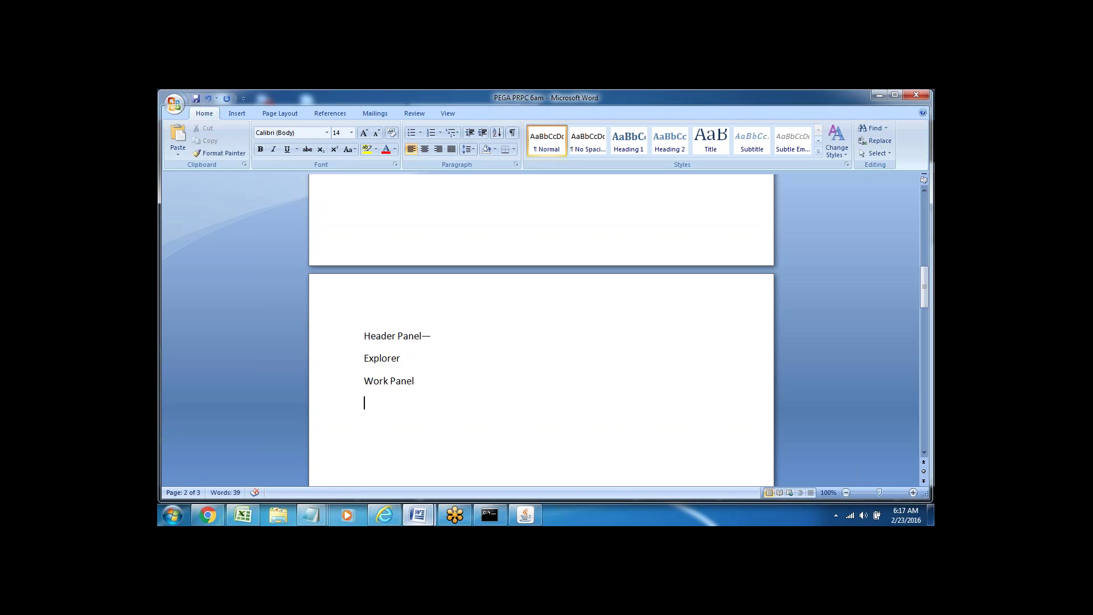
key(alt)
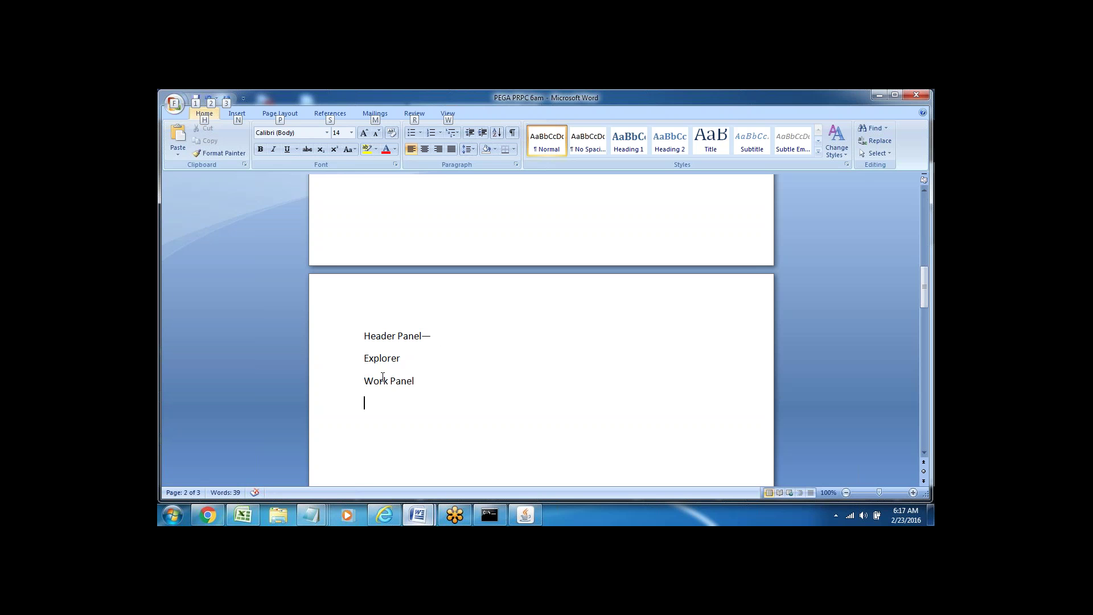
click(419, 381)
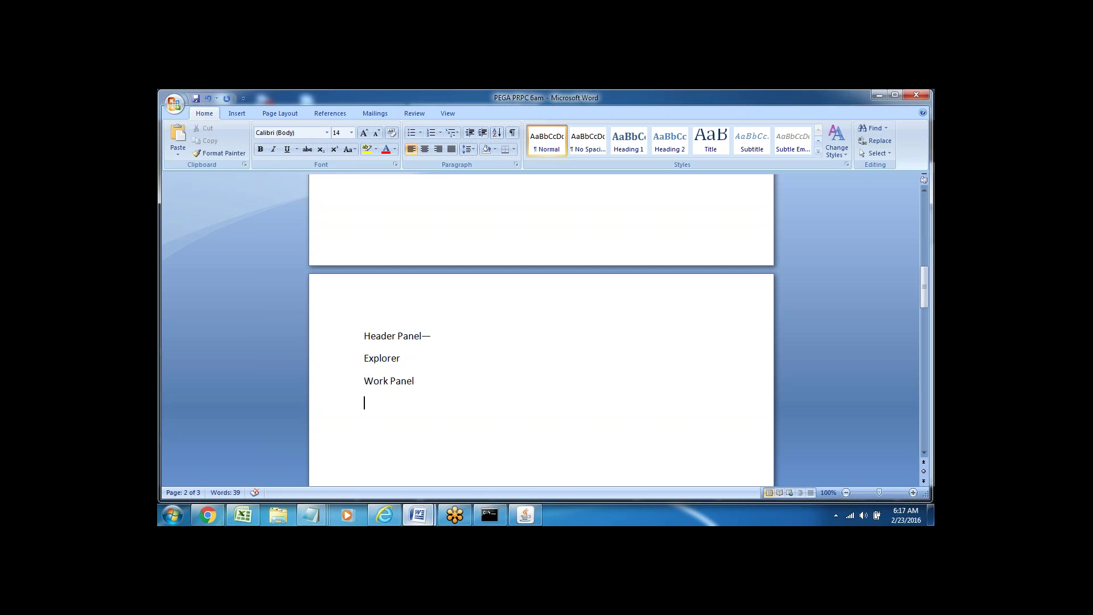
text(Footer/Toolbar)
click(335, 337)
click(335, 359)
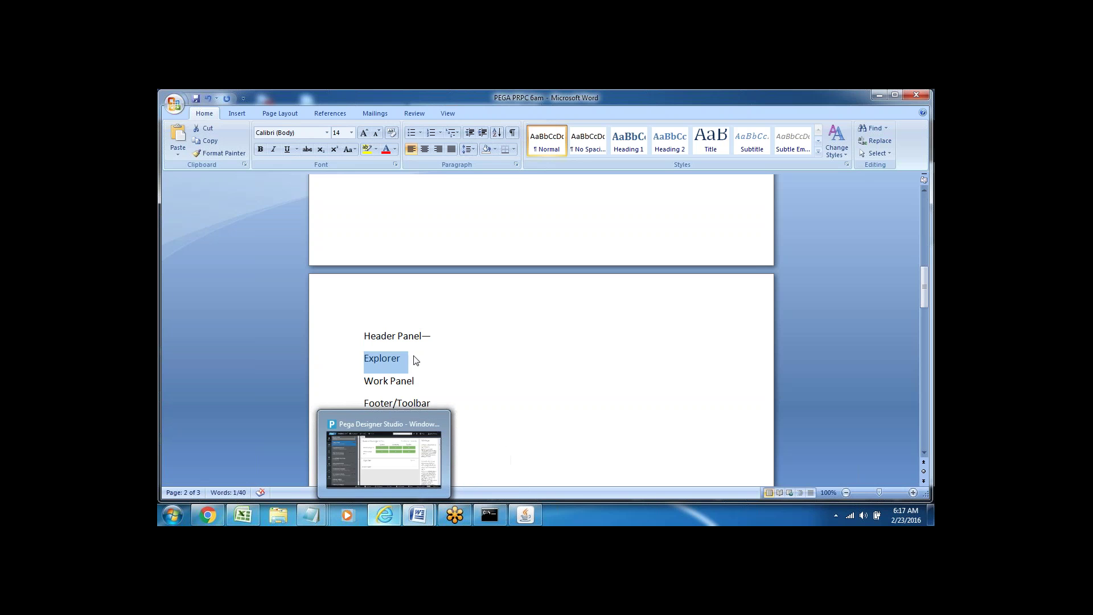
click(446, 330)
click(384, 513)
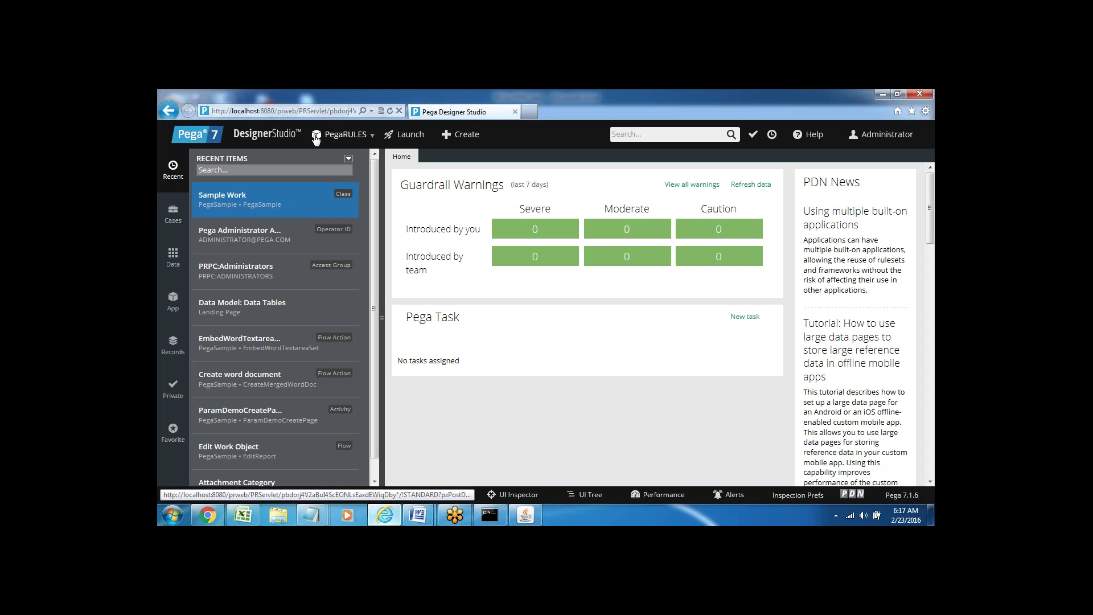
click(260, 131)
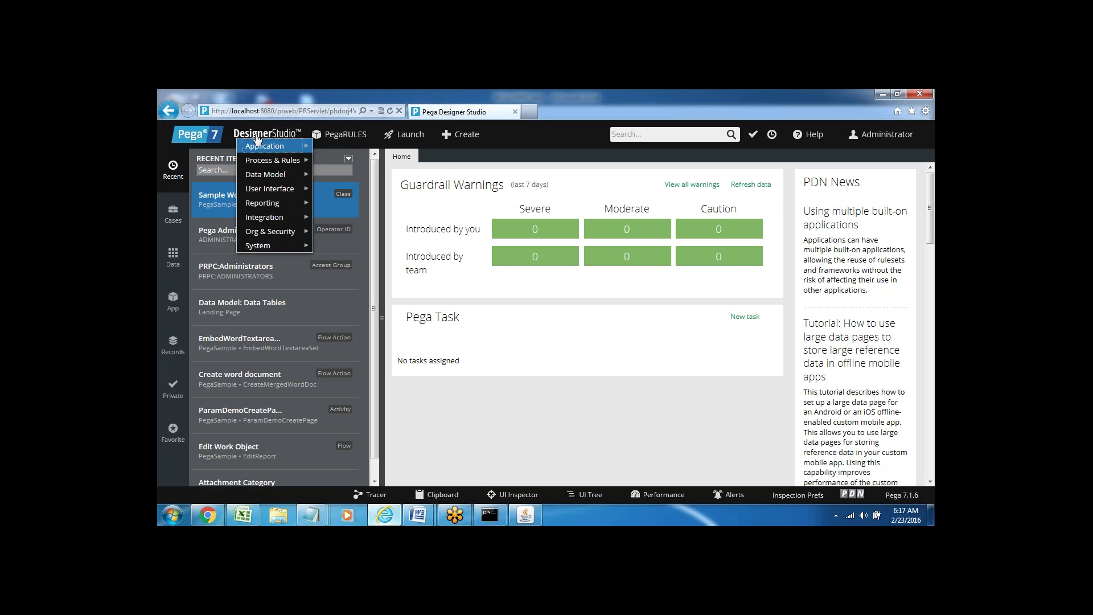
click(341, 137)
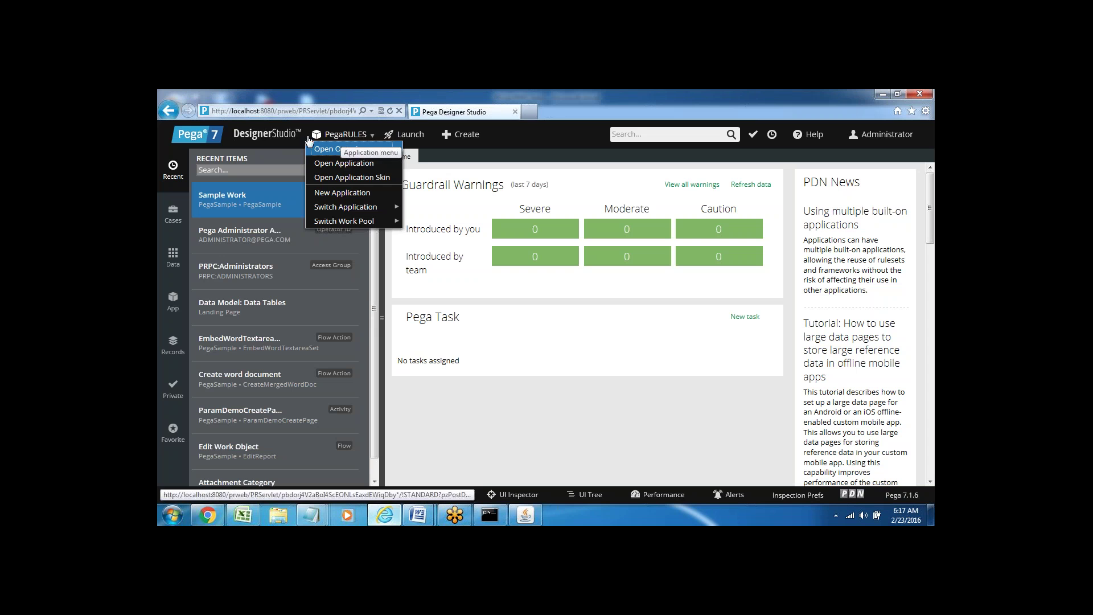
click(262, 135)
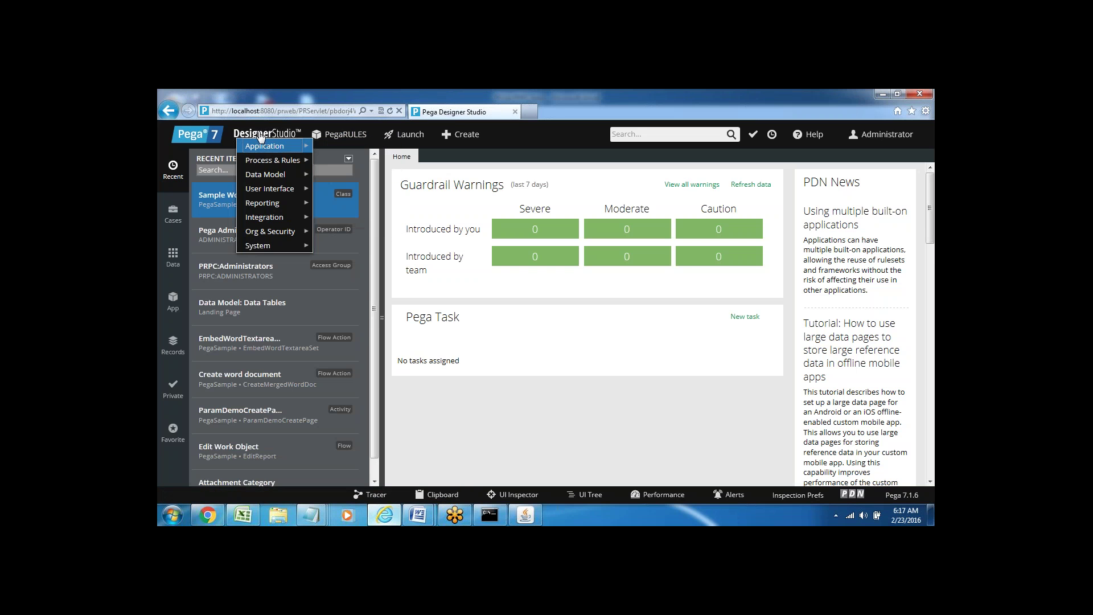
click(344, 136)
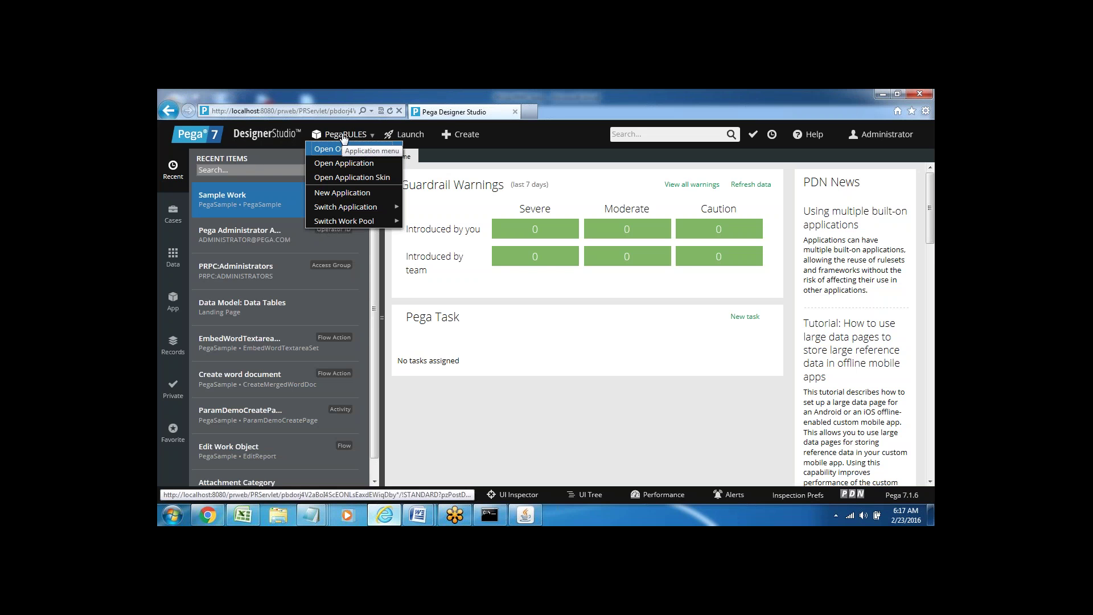
click(408, 139)
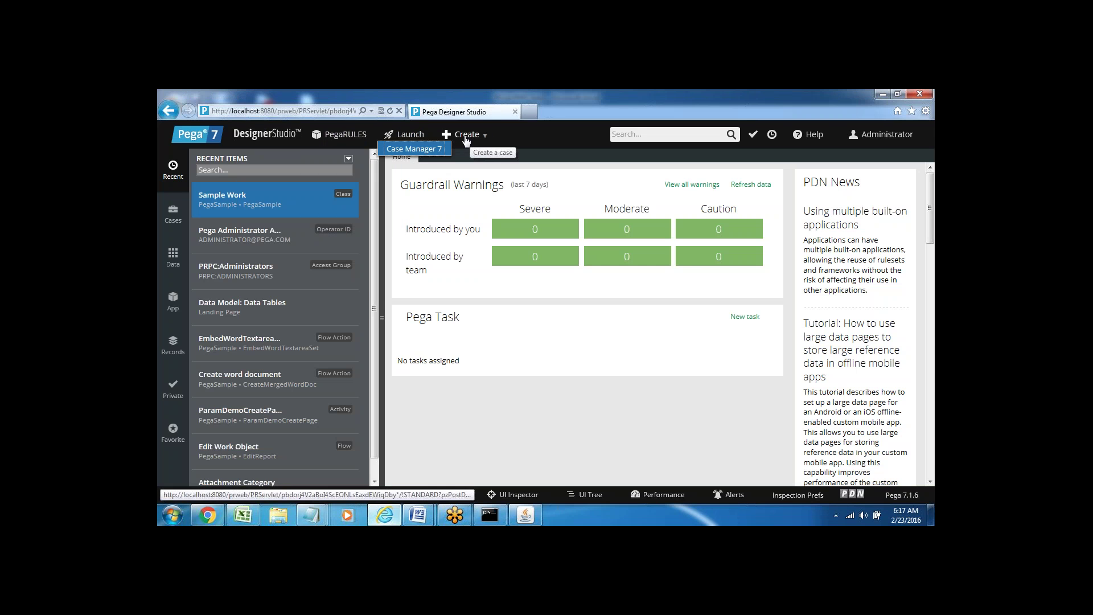
click(650, 137)
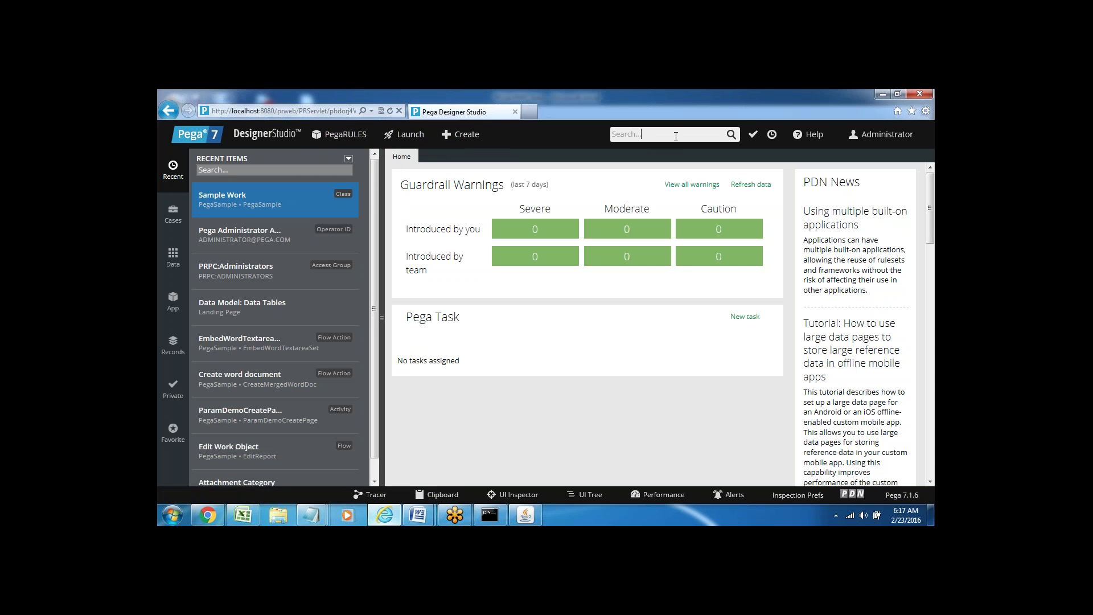
click(665, 132)
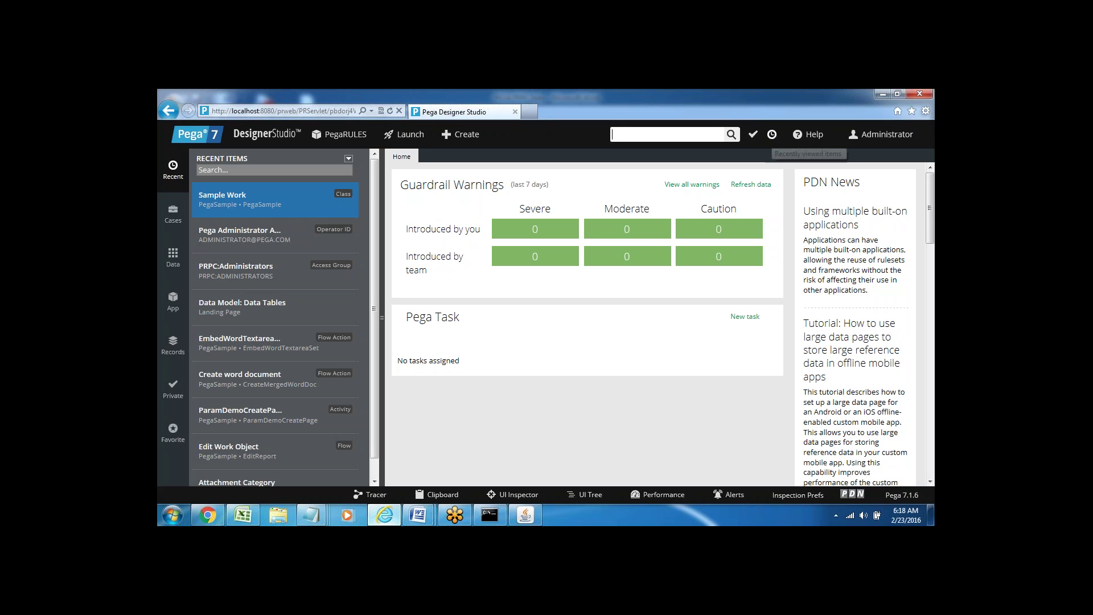
click(771, 136)
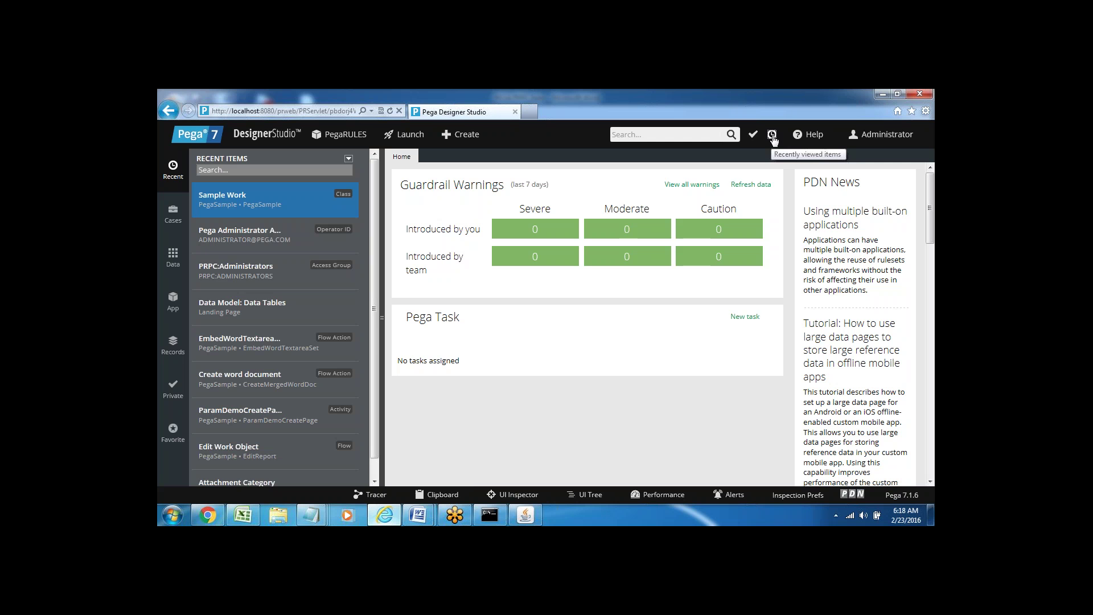
click(771, 137)
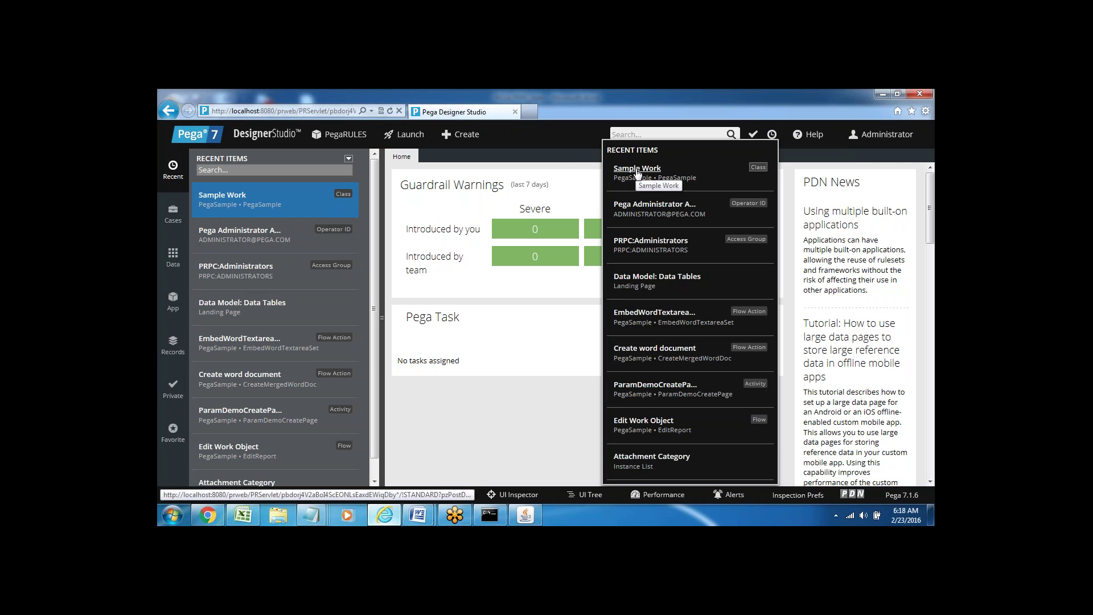
click(814, 137)
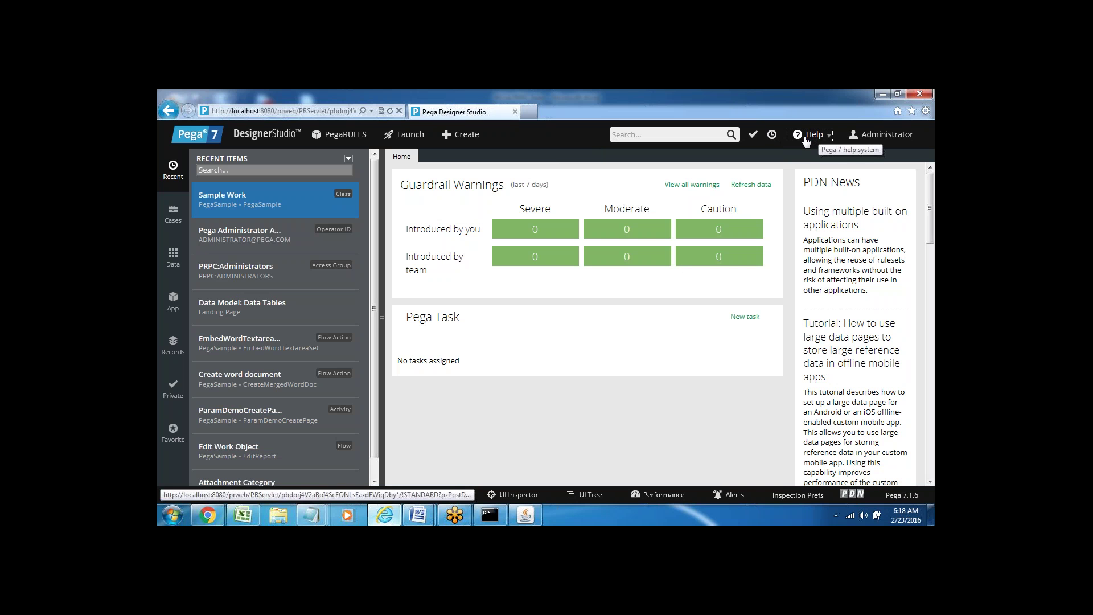
click(813, 137)
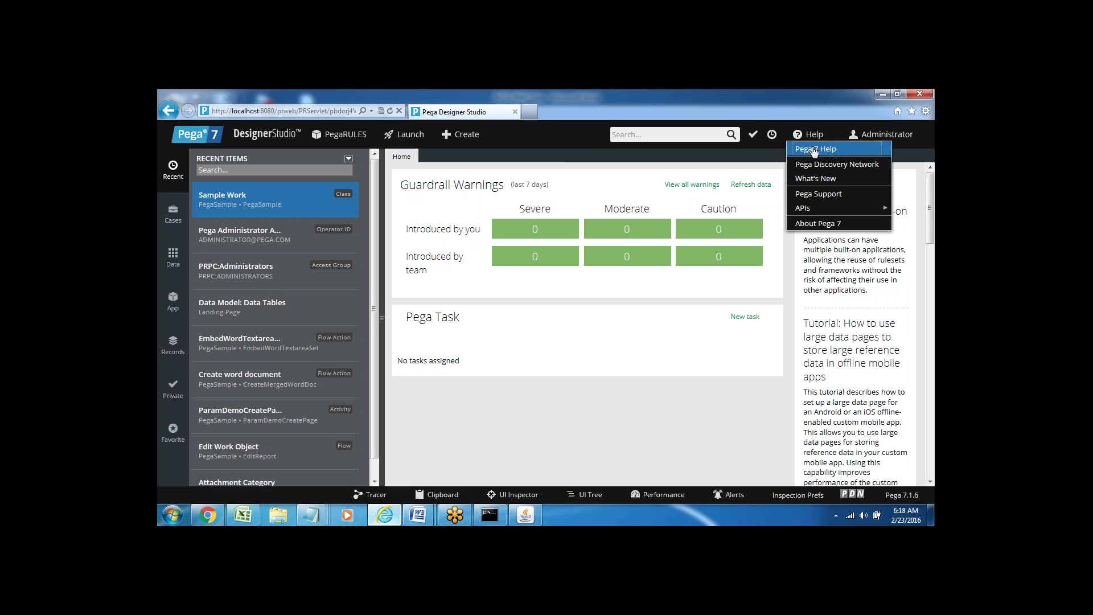
click(904, 138)
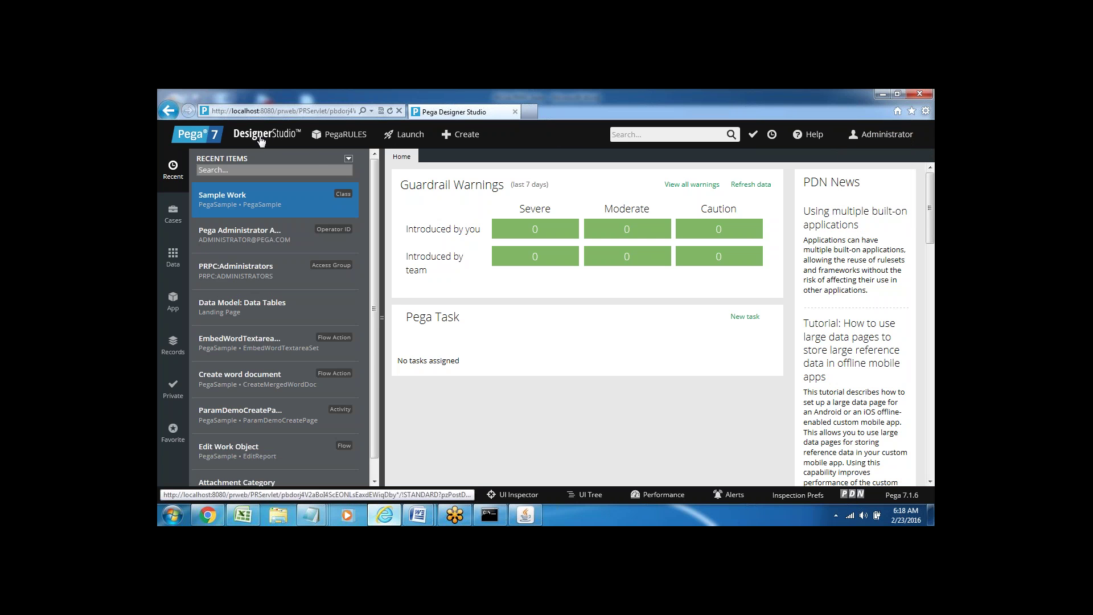
mouse_move(261, 140)
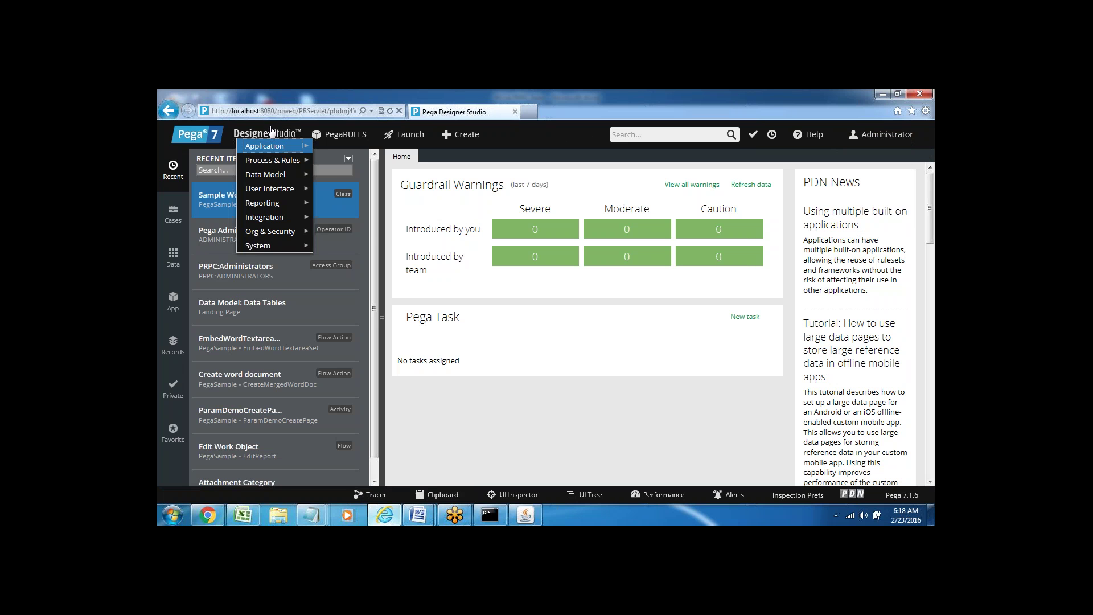
mouse_move(268, 166)
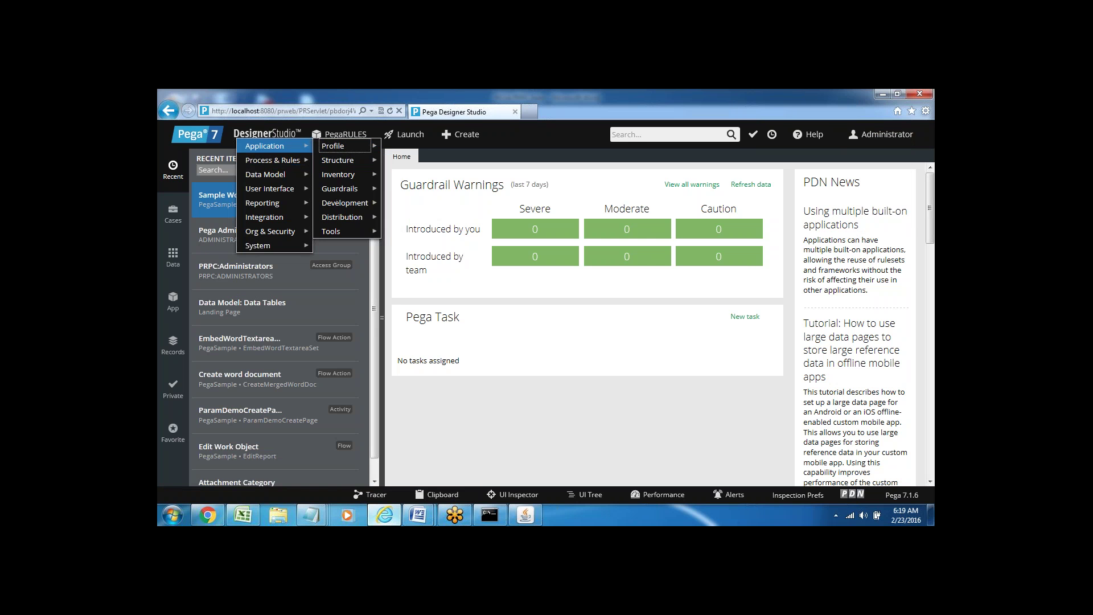
click(272, 138)
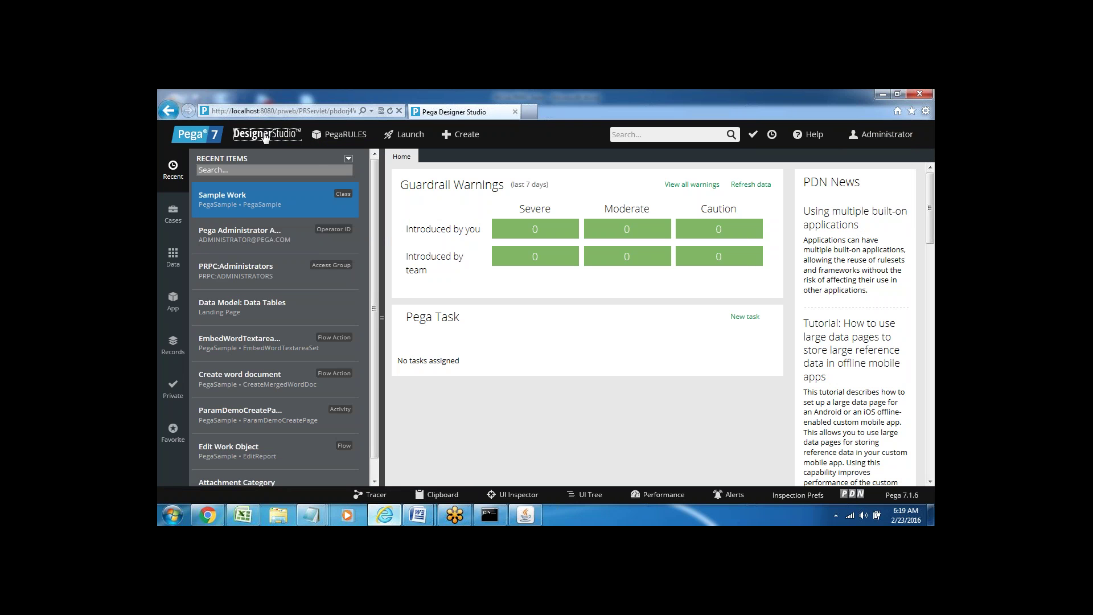
click(263, 136)
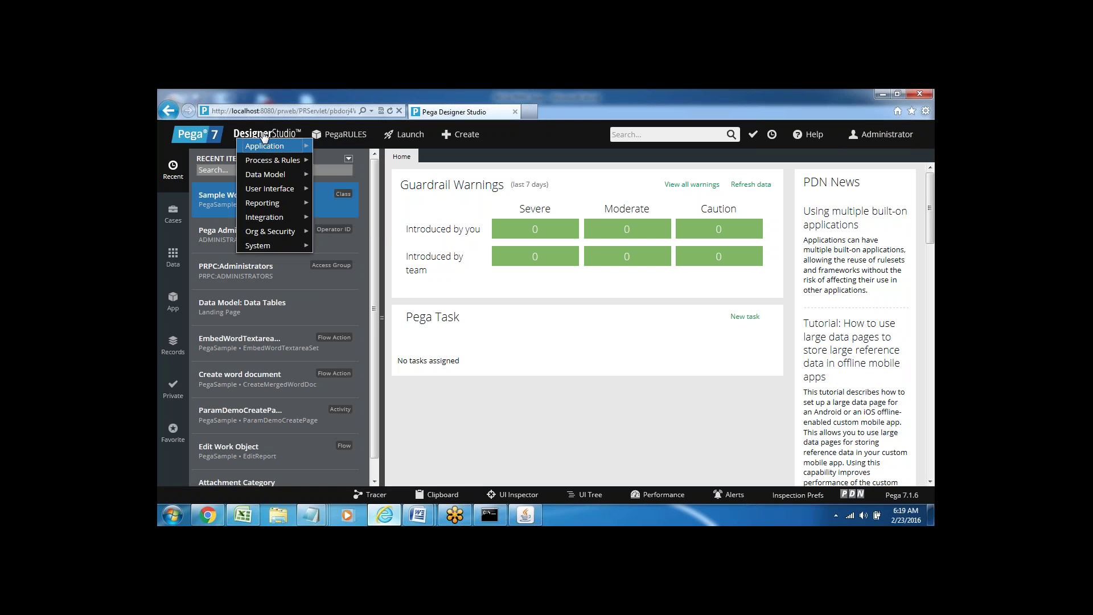
mouse_move(275, 148)
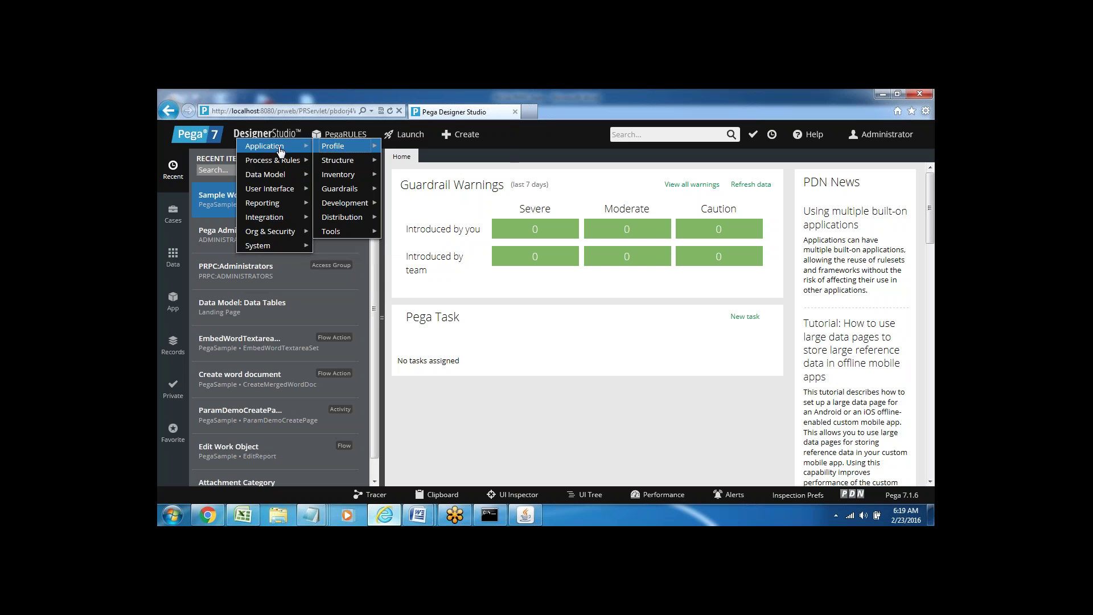
mouse_move(371, 188)
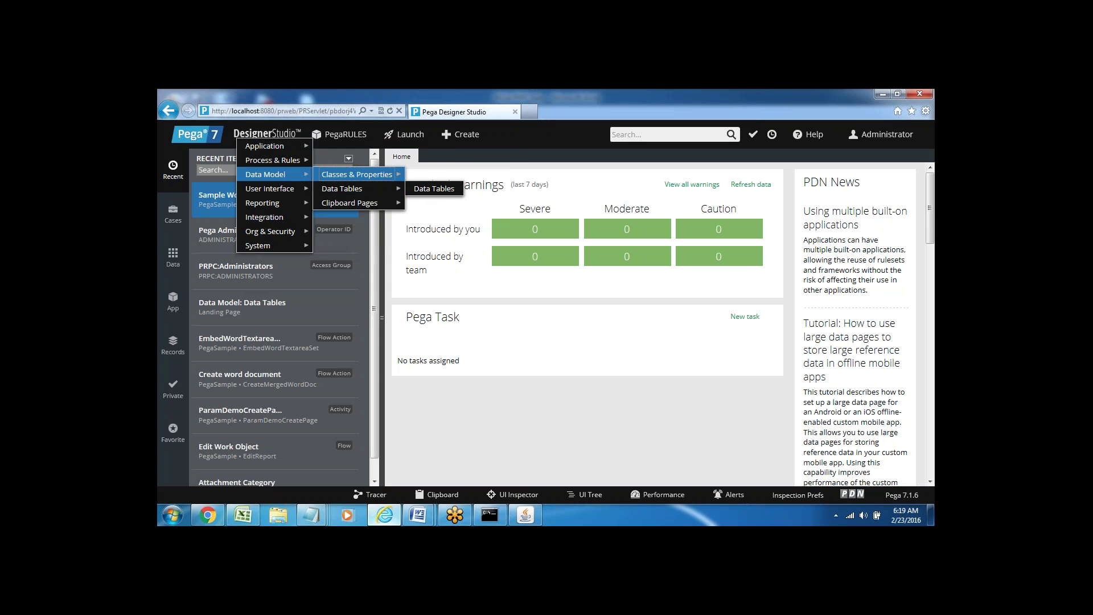
mouse_move(268, 217)
mouse_move(361, 216)
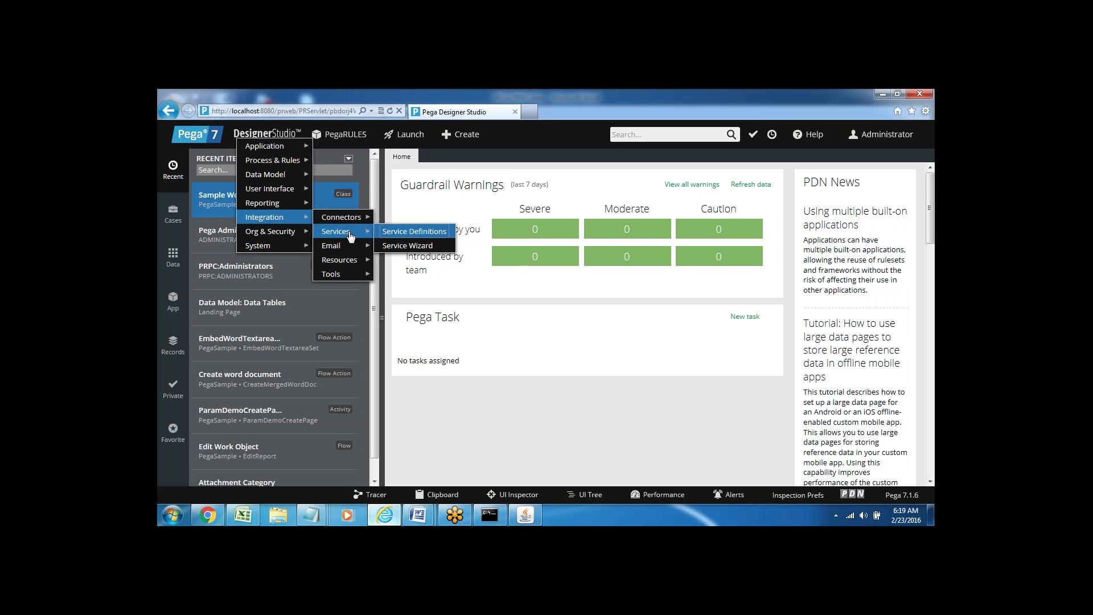
mouse_move(346, 247)
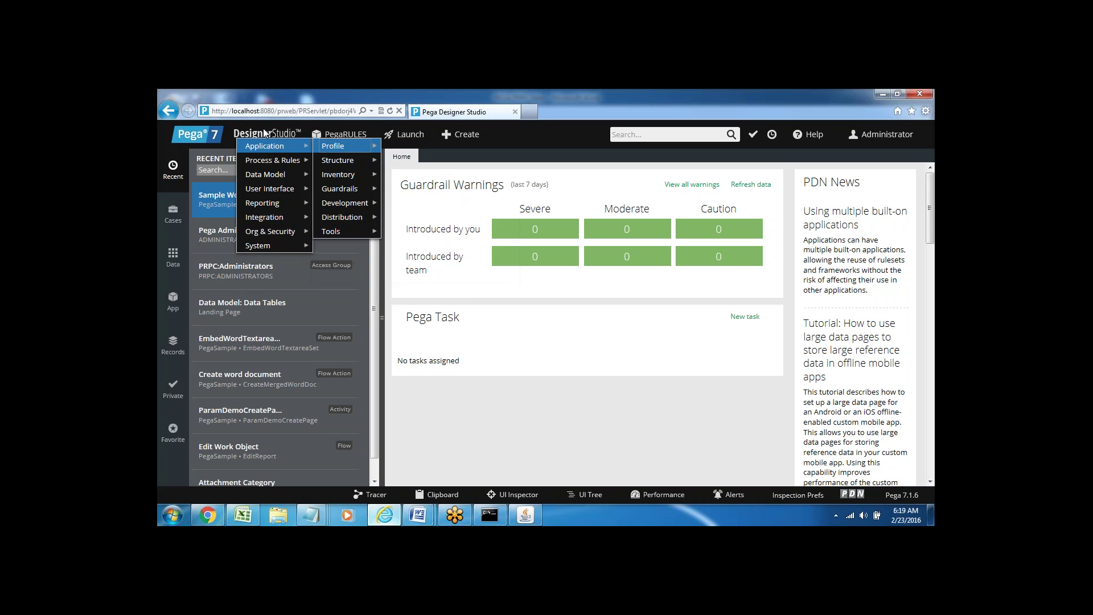
click(516, 149)
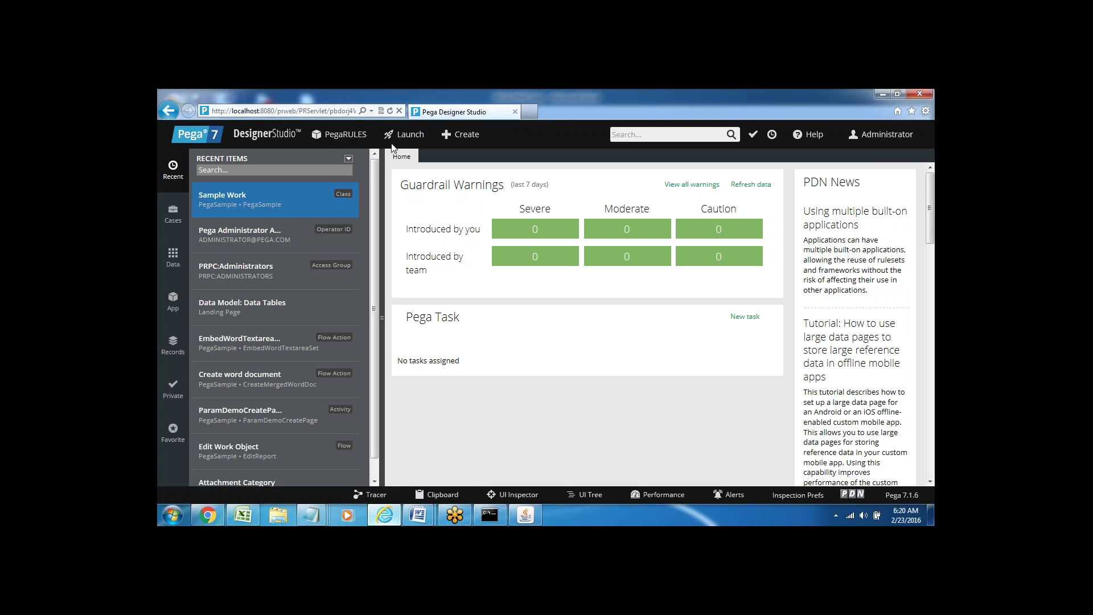
click(339, 137)
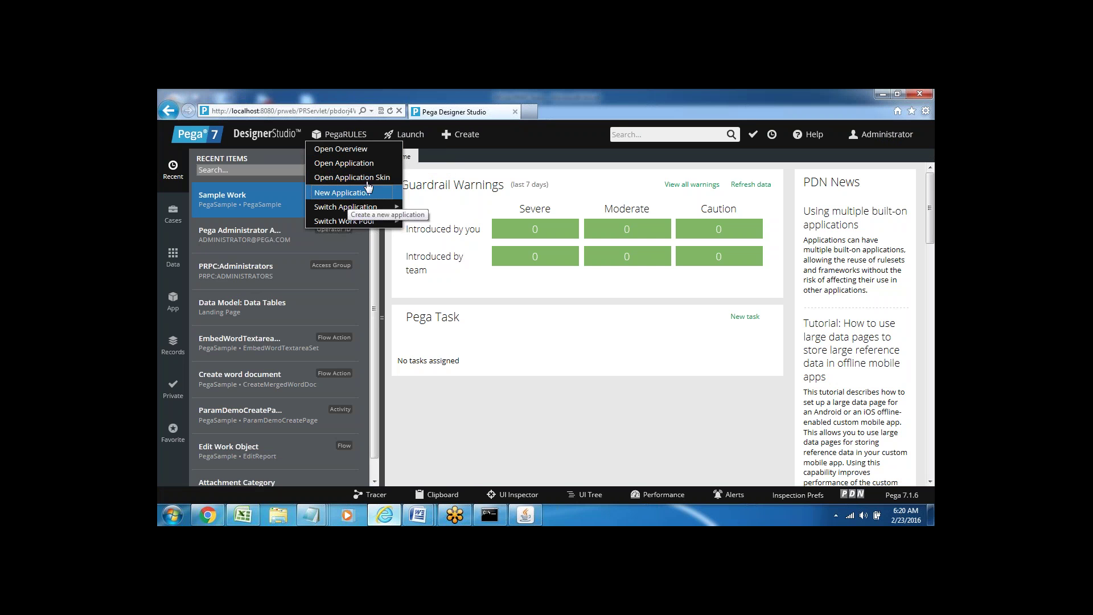
click(512, 140)
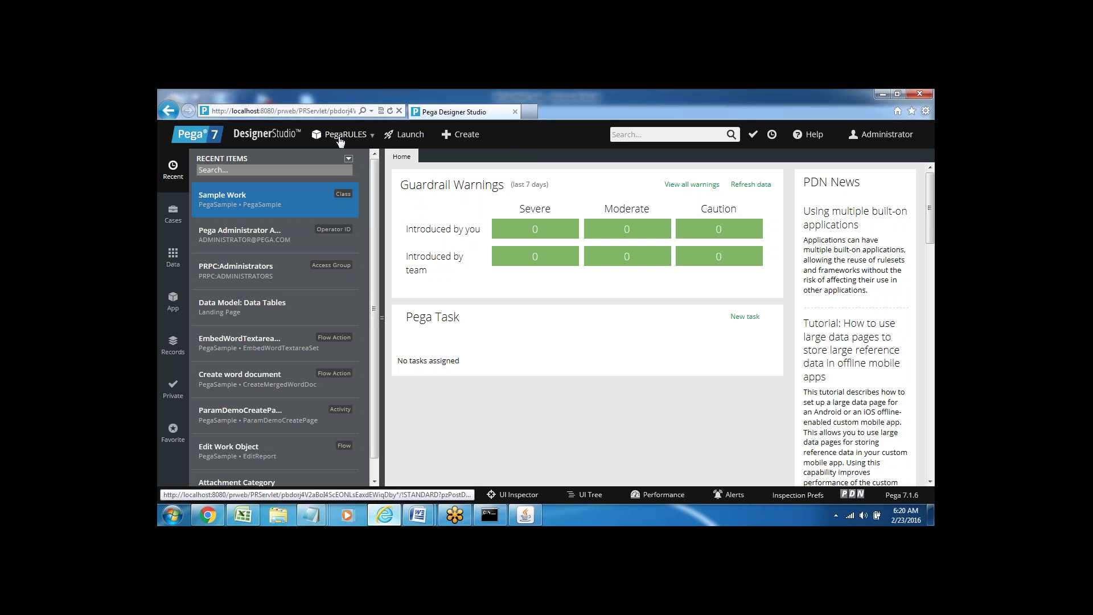
click(344, 139)
mouse_move(408, 139)
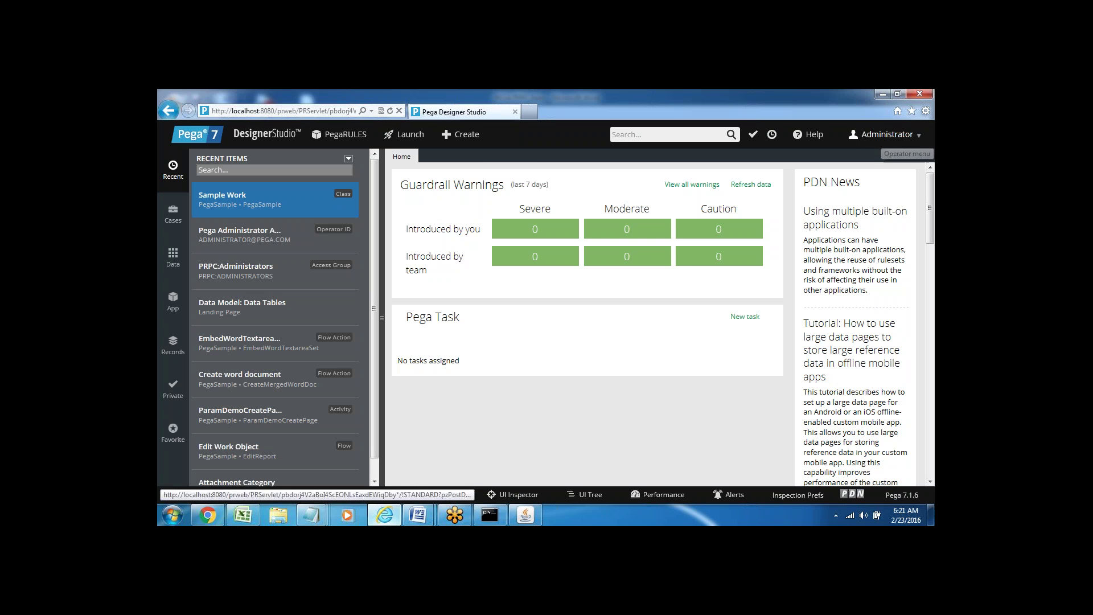
click(411, 137)
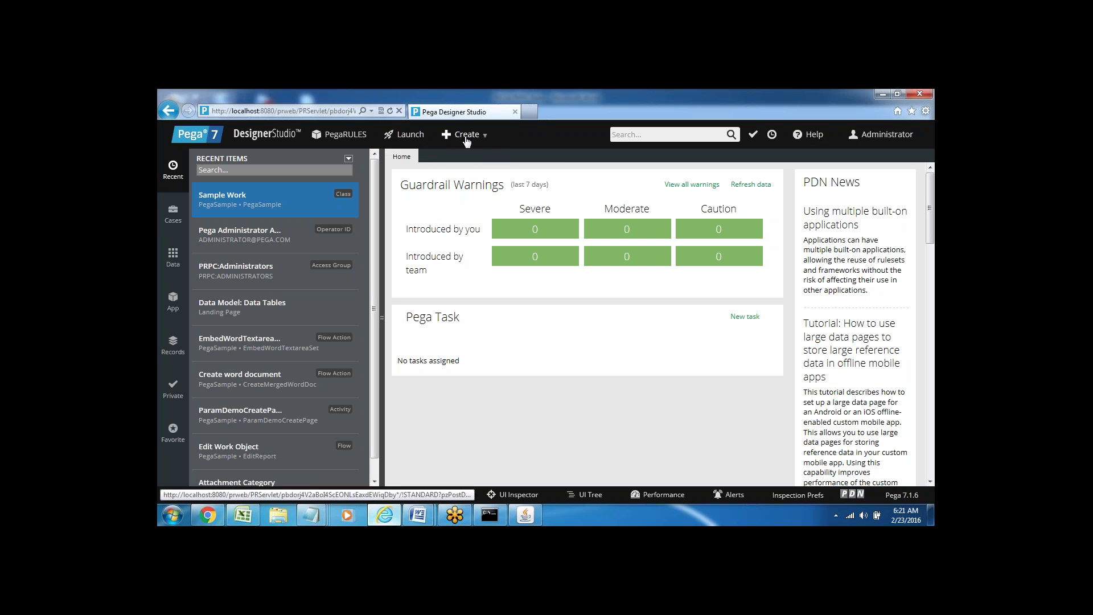
click(467, 137)
click(636, 135)
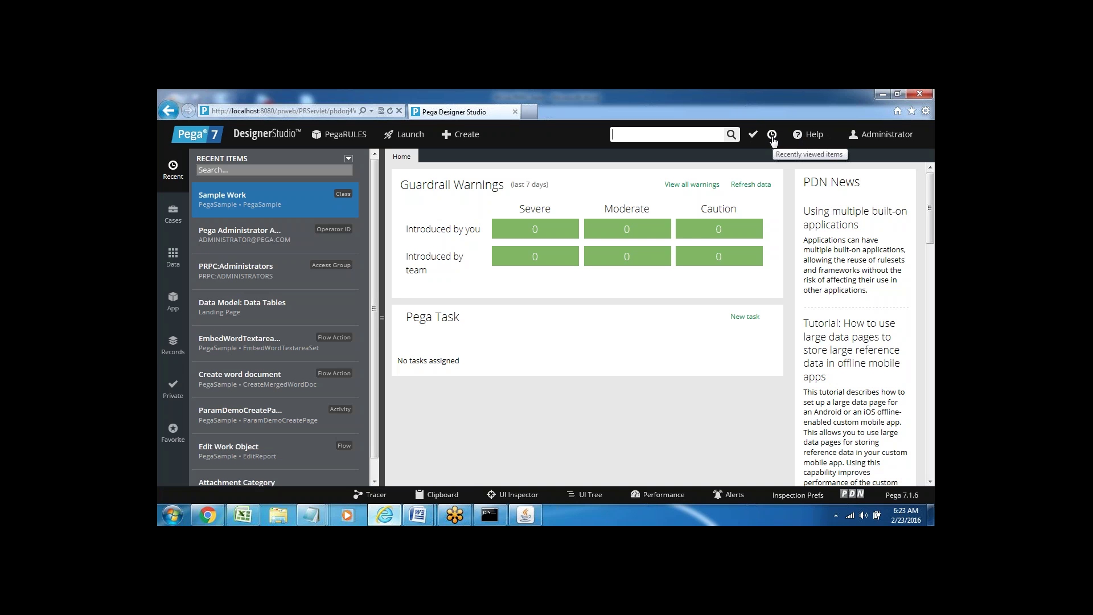
- Open the Pega Administrator Account operator record via the Administrator menu's Operator option
click(816, 138)
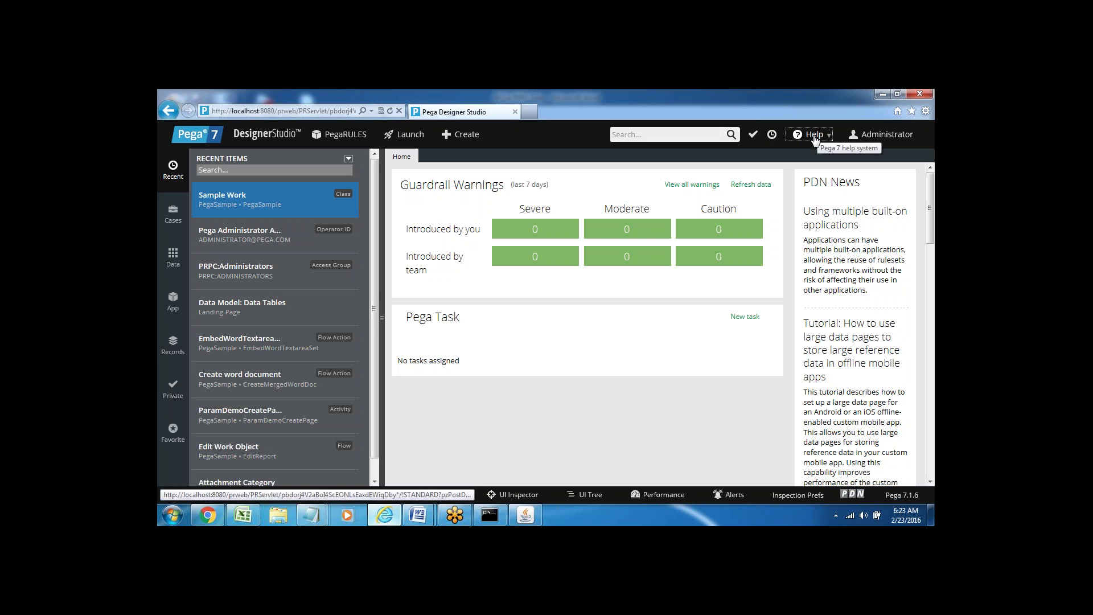
click(898, 140)
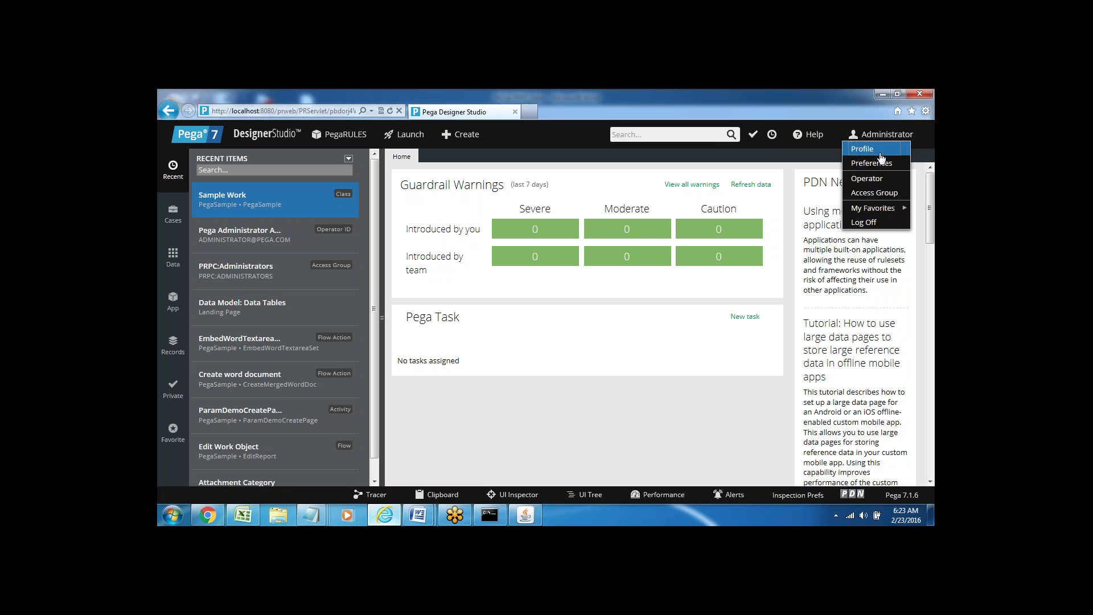
key(Down)
key(Down)
key(Down)
key(Down)
key(Down)
key(Down)
key(Down)
key(Down)
key(Down)
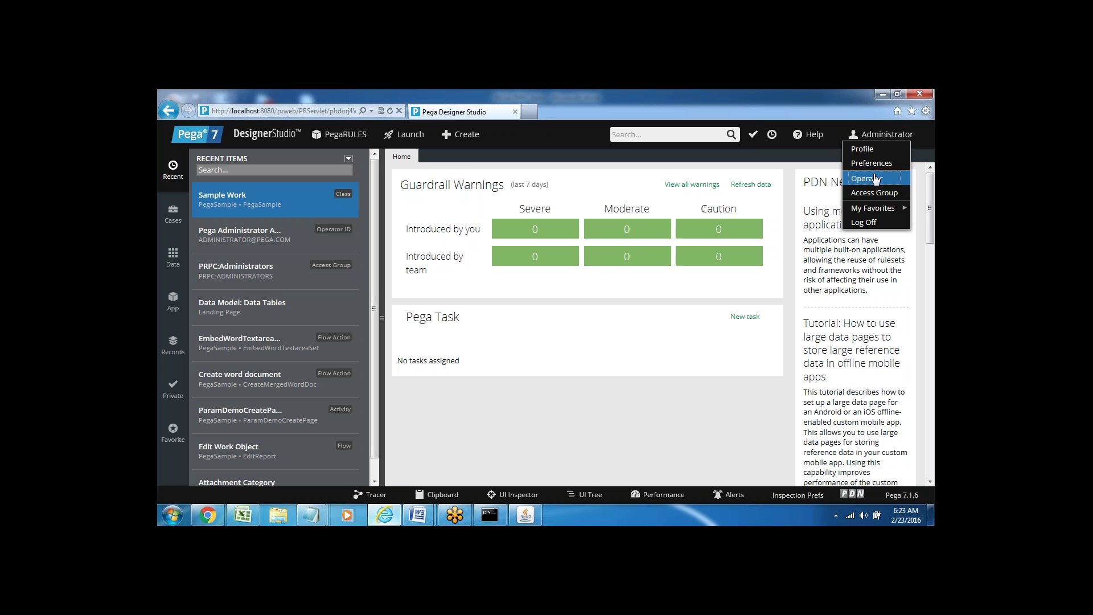
click(874, 179)
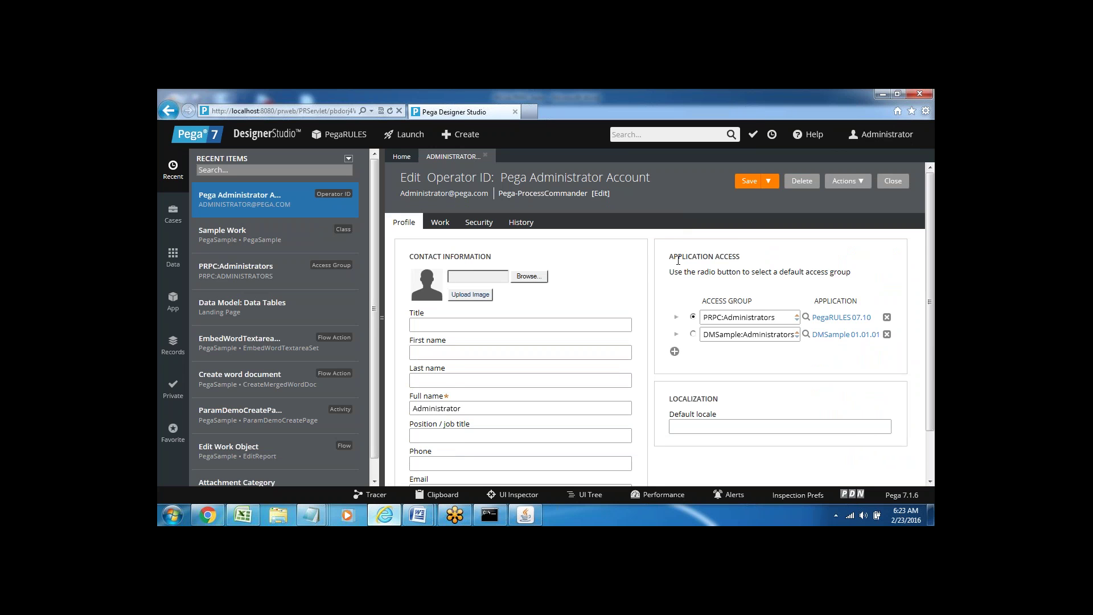
- Review the operator's Application Access section and full name Administrator
drag(668, 257, 740, 257)
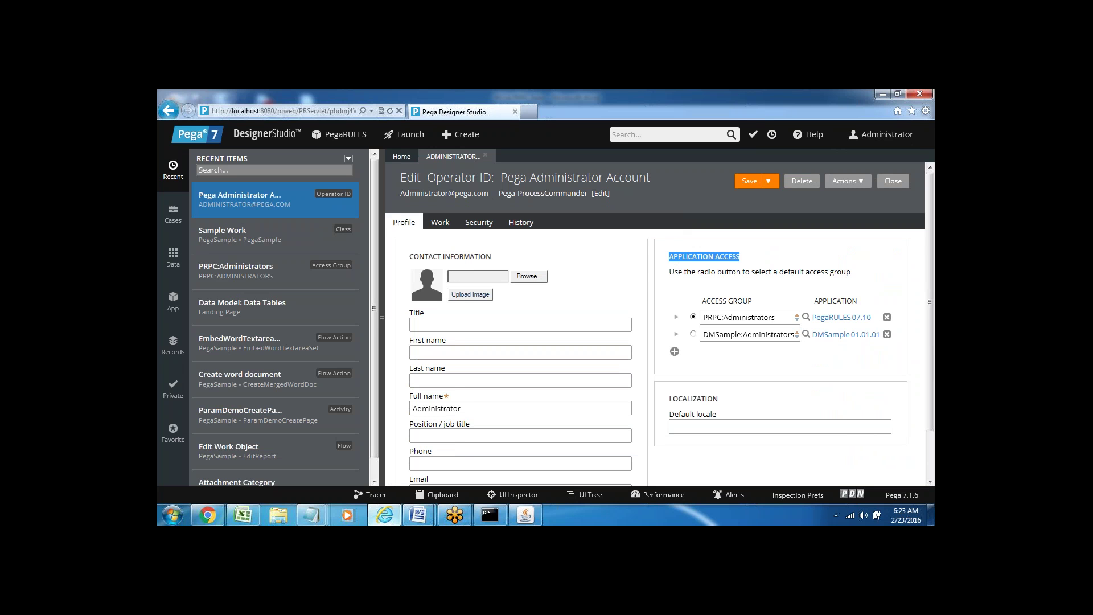
click(439, 330)
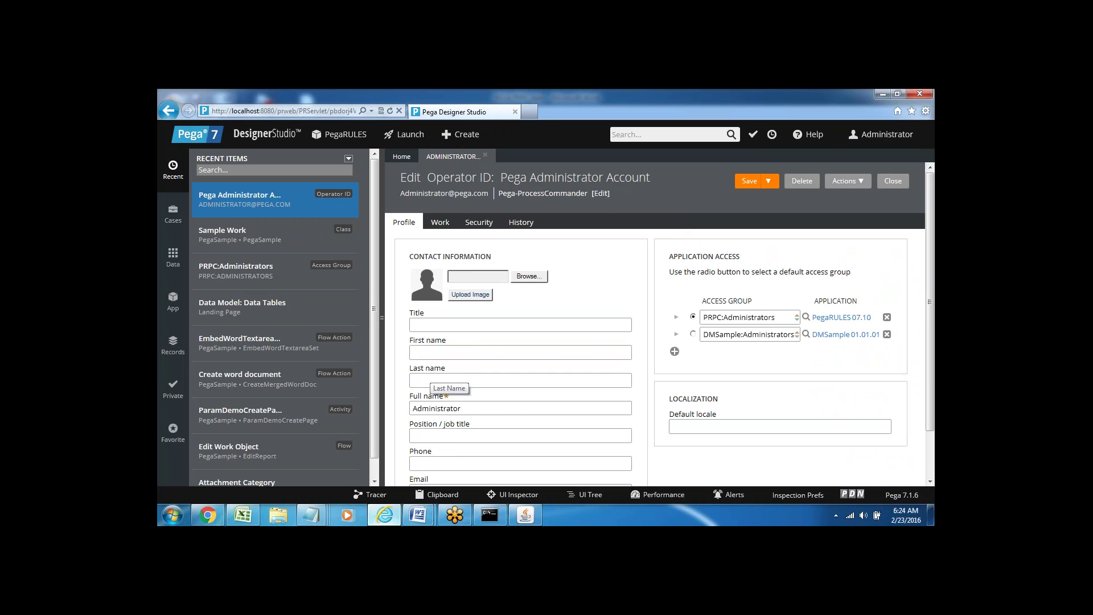
double_click(450, 408)
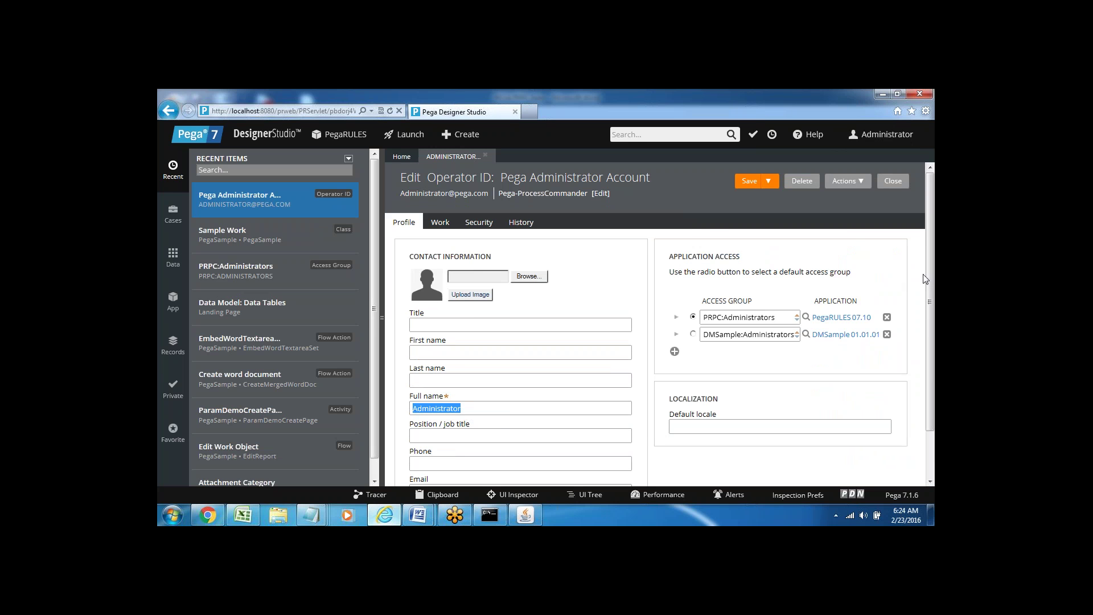
scroll(929, 272, down, 2)
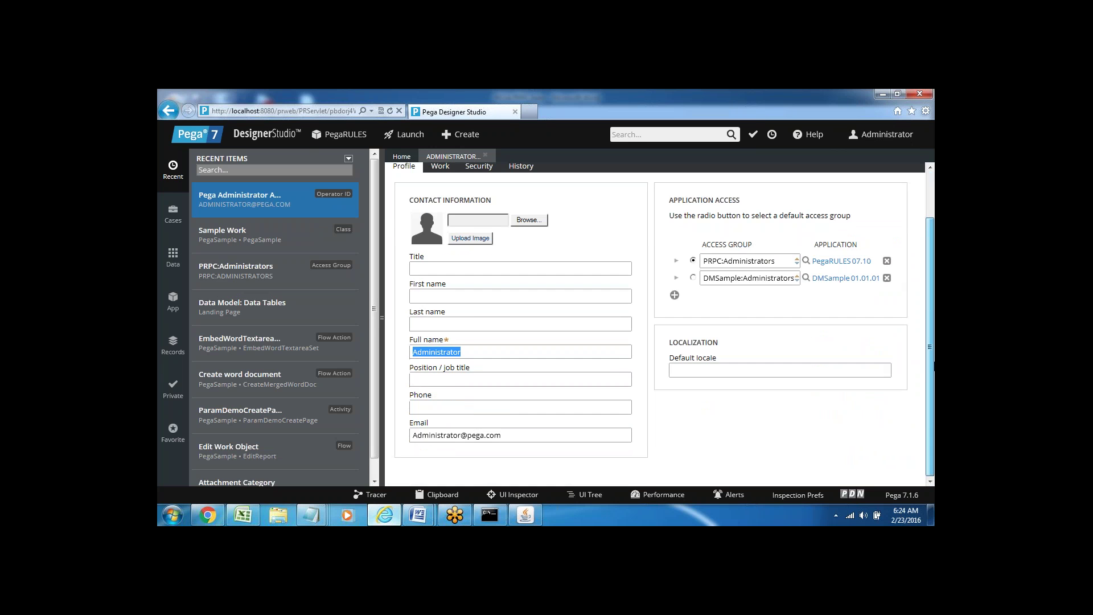
scroll(929, 318, up, 2)
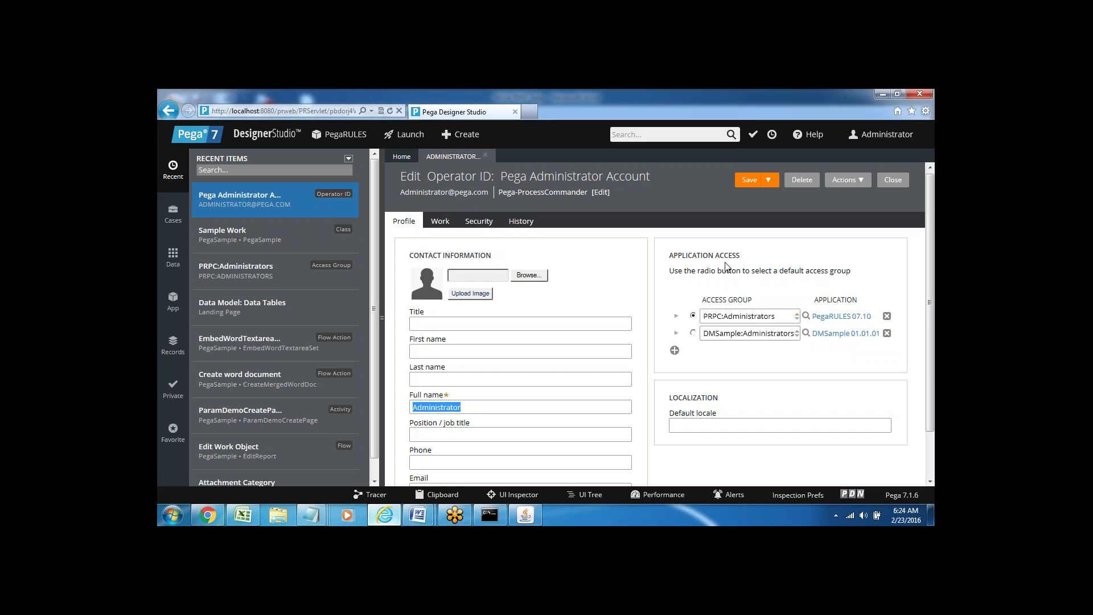
- Browse the Work routing (pega.com unit) and Security tabs, then open the Administrator menu
click(440, 222)
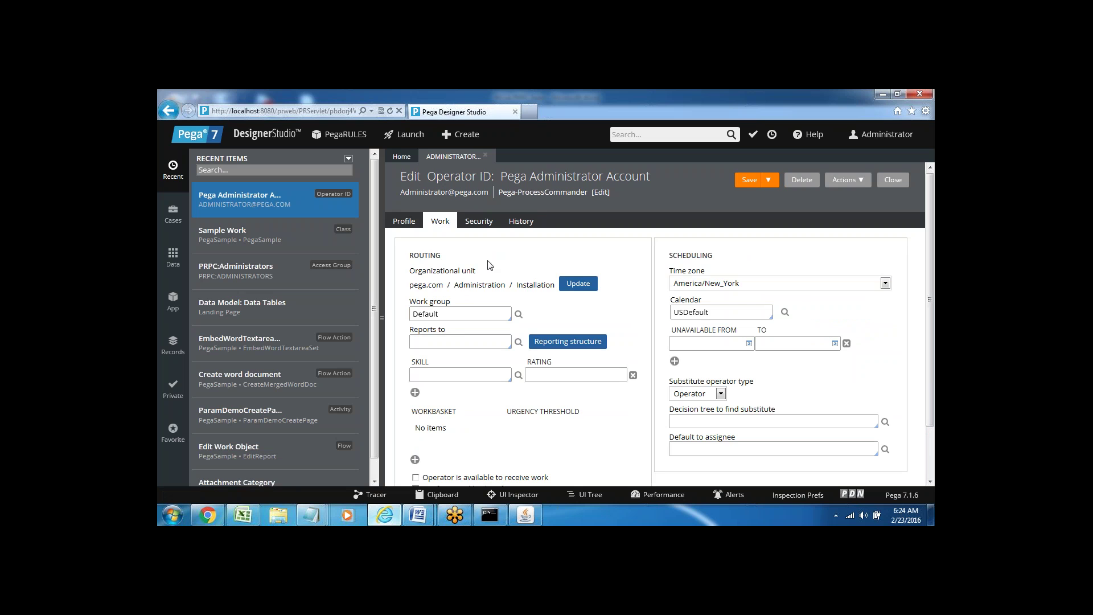
double_click(425, 255)
drag(409, 285, 443, 285)
click(518, 253)
click(477, 223)
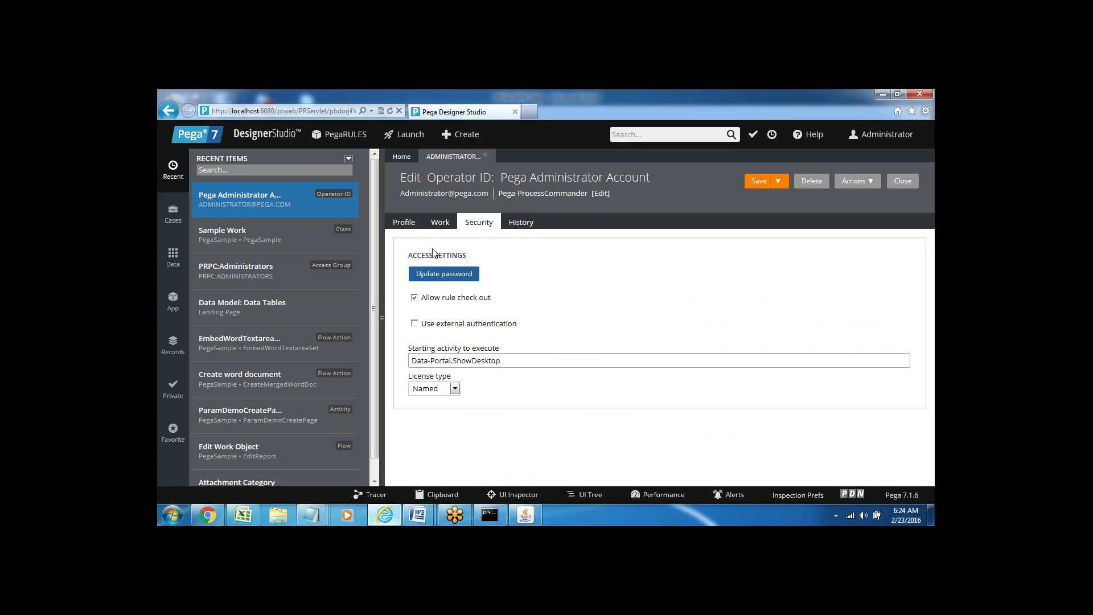
click(402, 226)
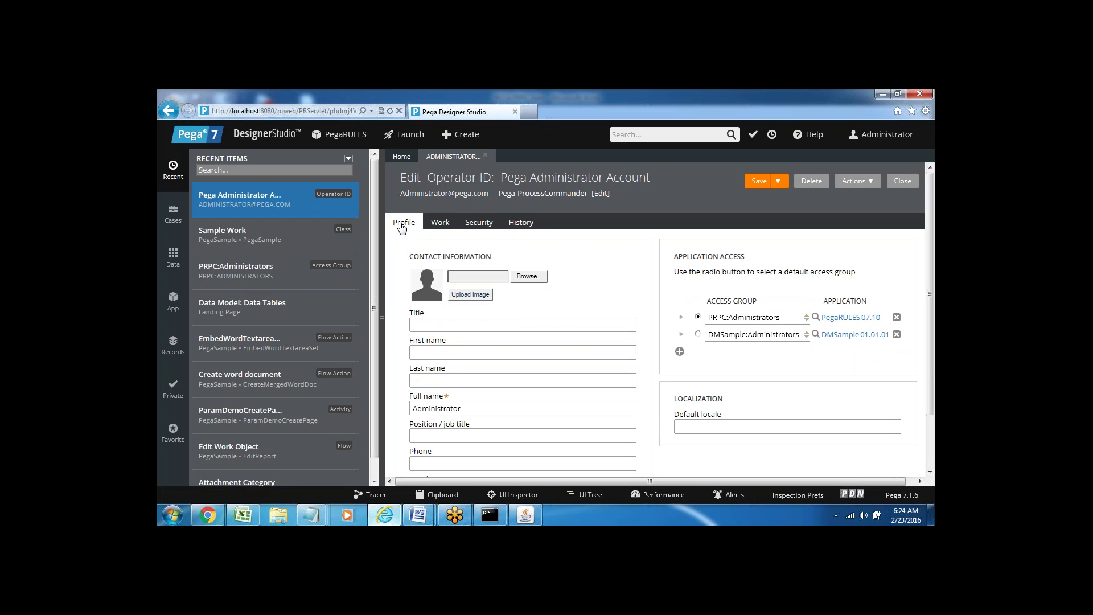
click(907, 141)
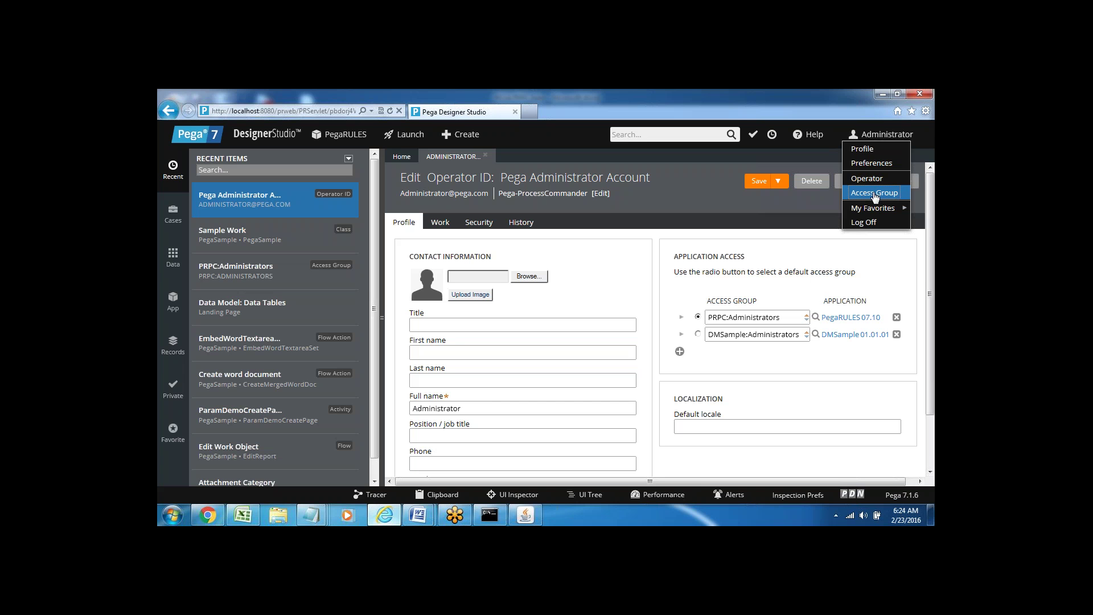
- Open the PRPC:Administrators access group and scroll to its four PegaRULES roles
click(875, 194)
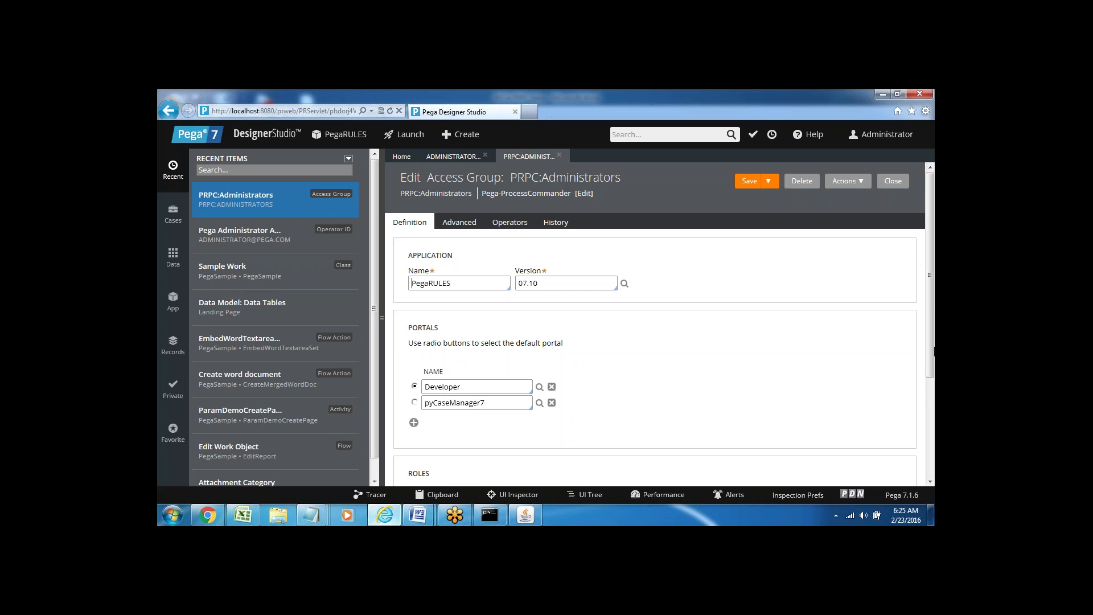
drag(931, 348, 932, 439)
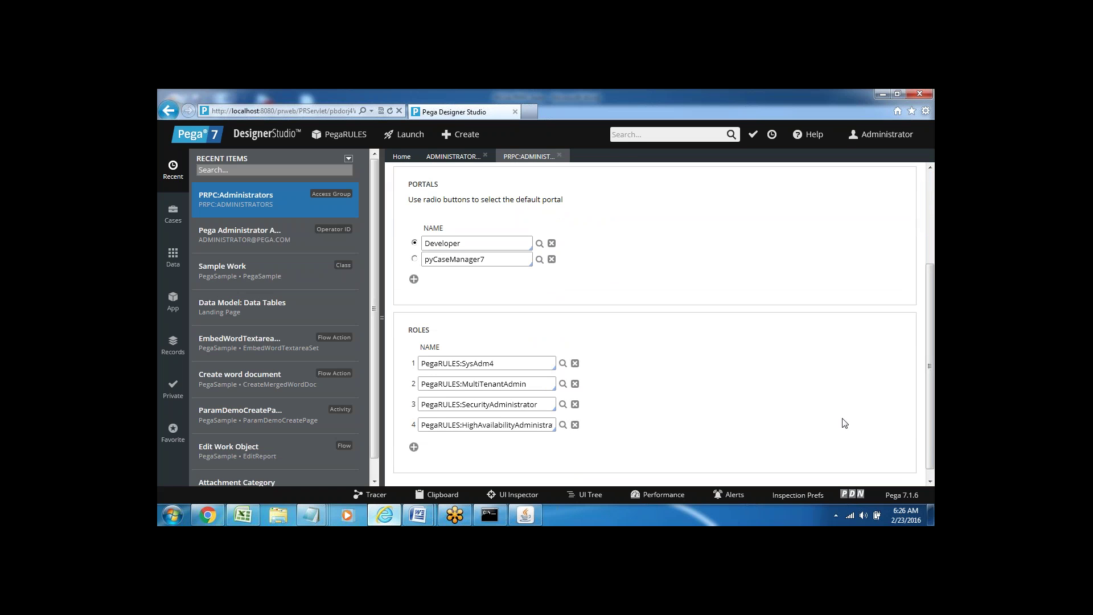
triple_click(469, 365)
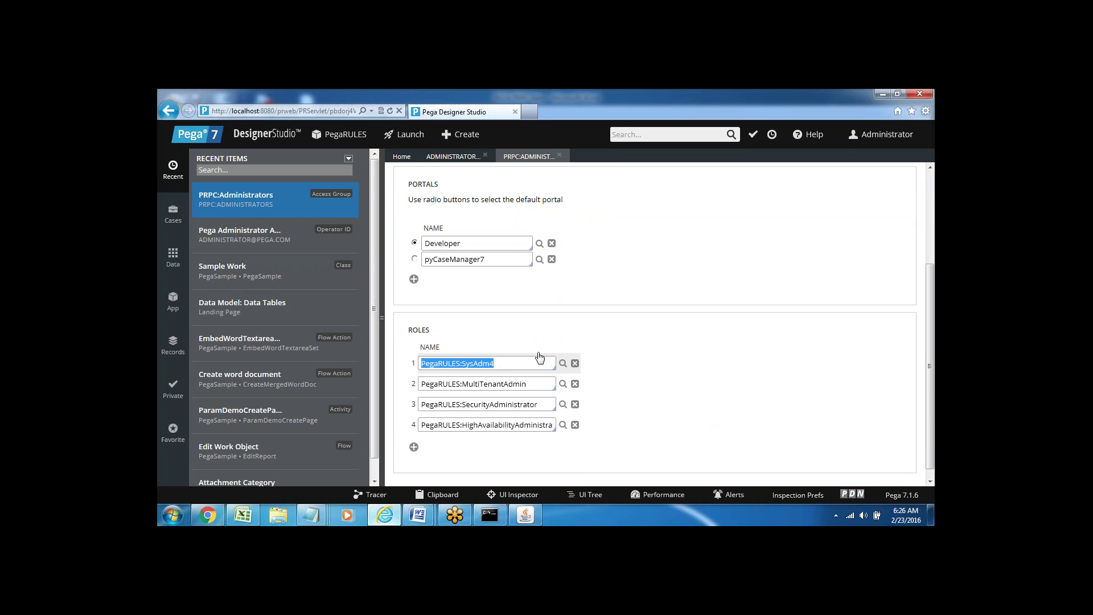
click(488, 333)
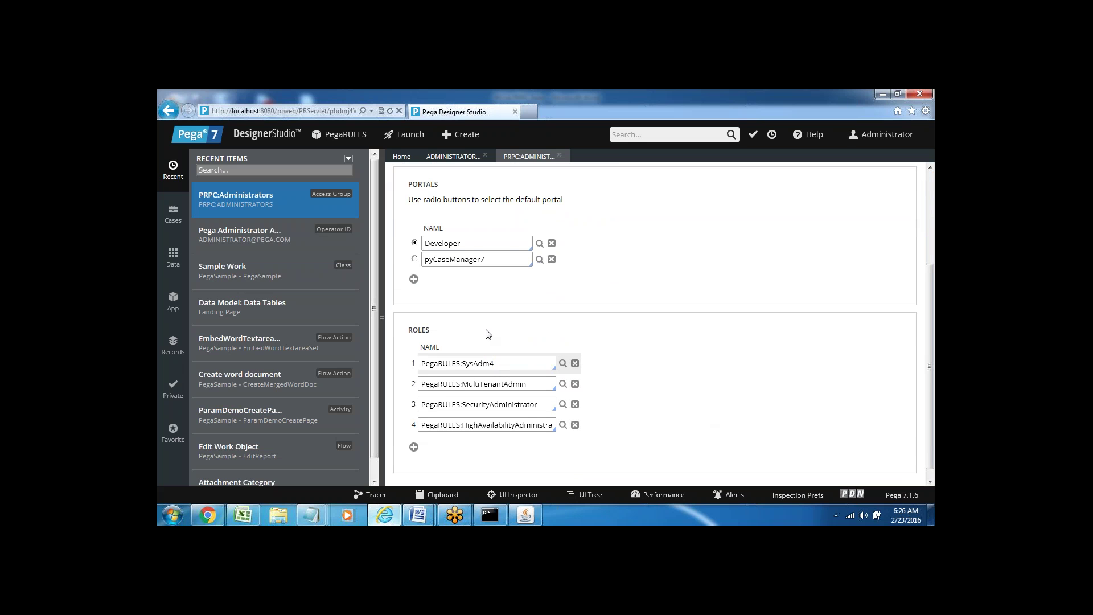
triple_click(469, 365)
triple_click(478, 384)
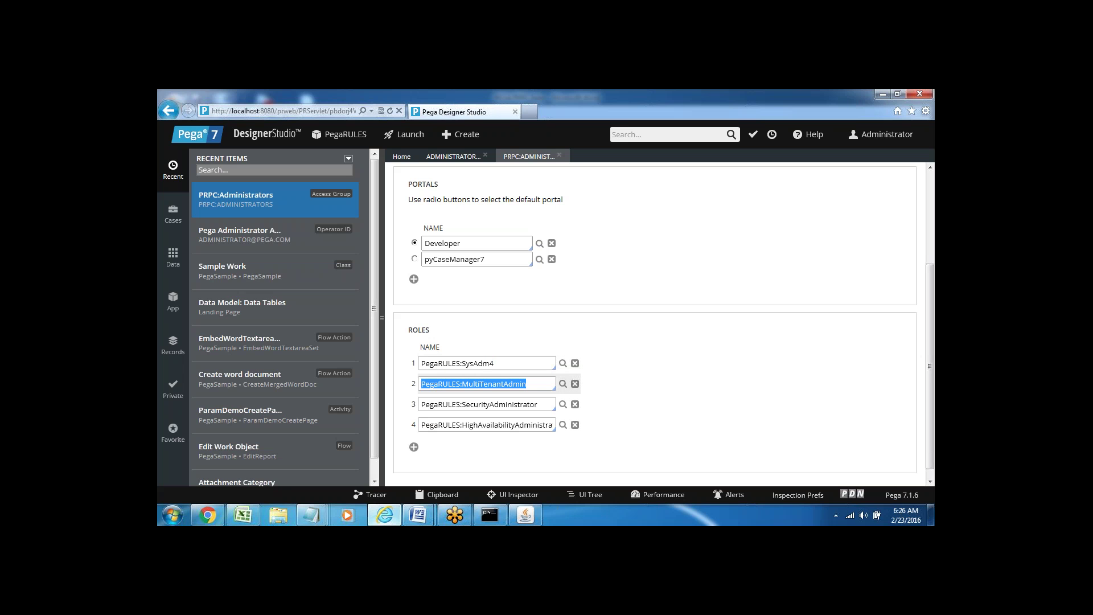
triple_click(481, 405)
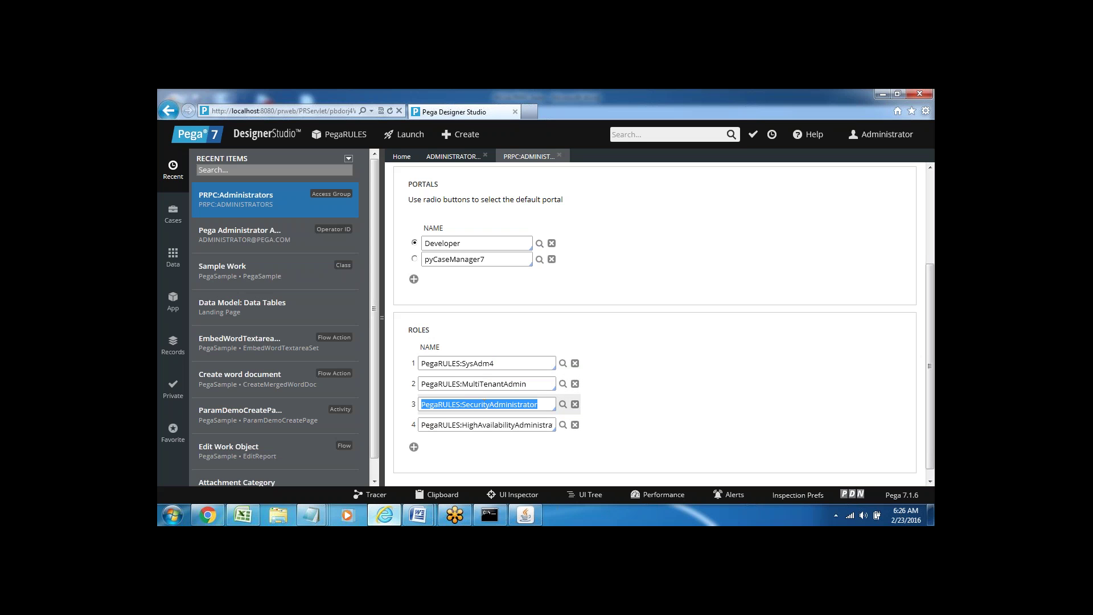
triple_click(484, 424)
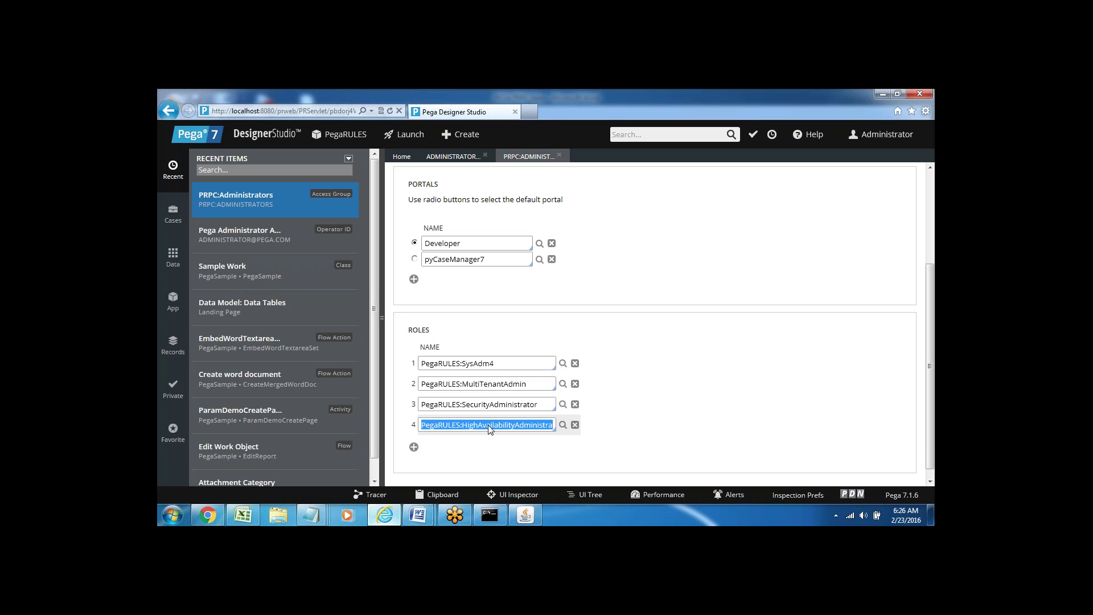
click(610, 434)
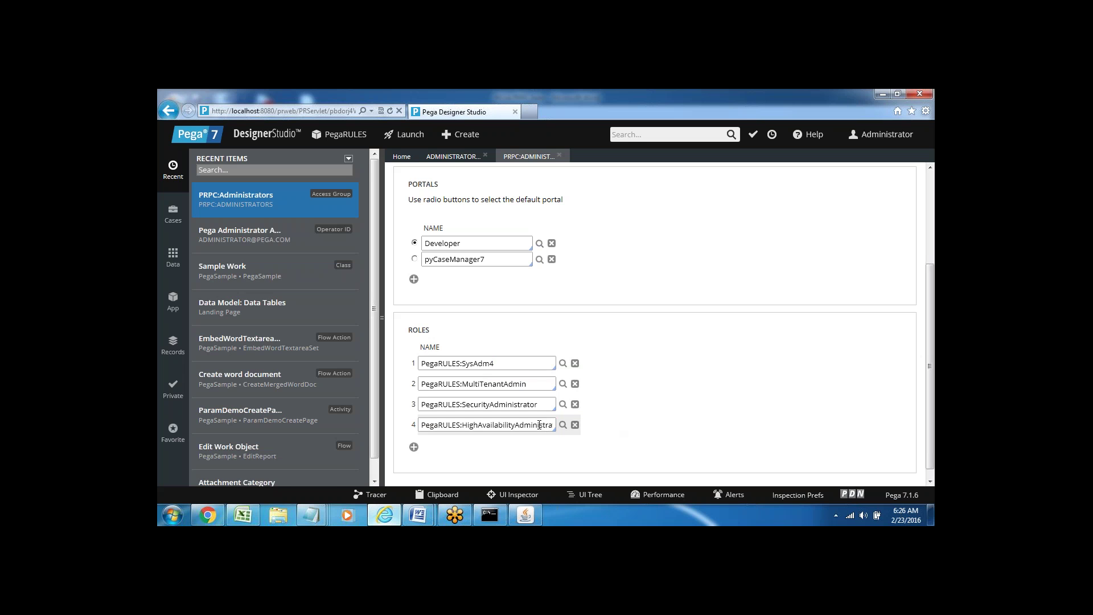
double_click(474, 364)
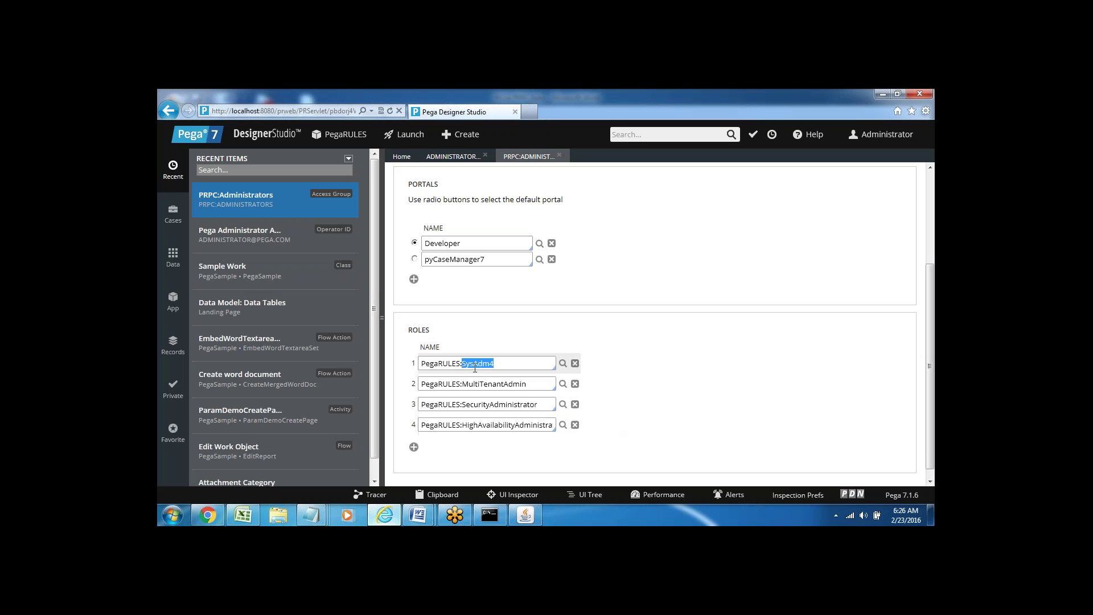
double_click(472, 384)
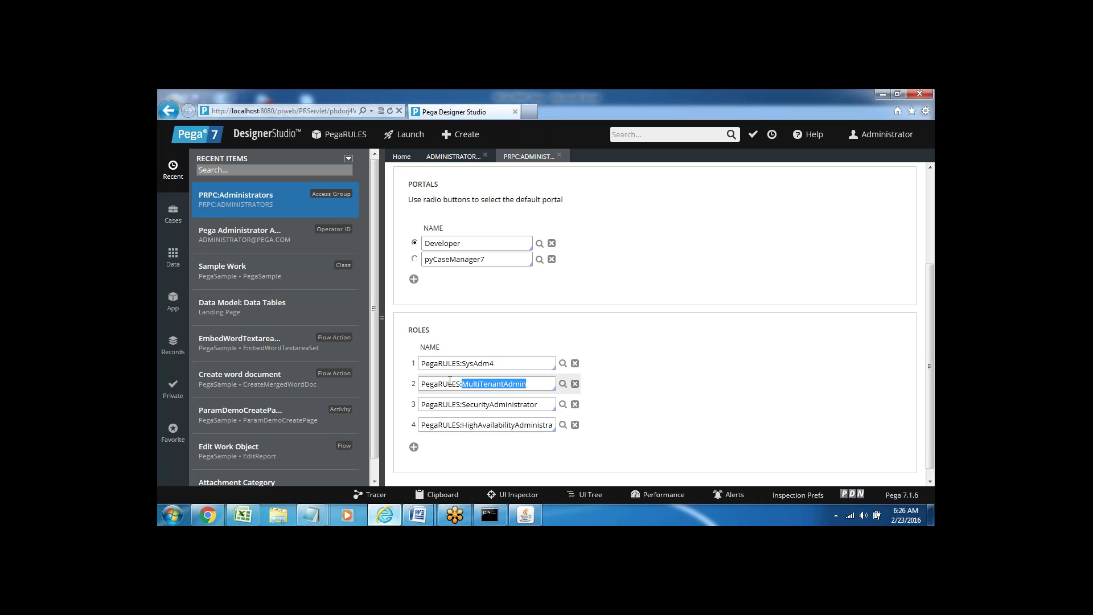
click(485, 384)
key(ctrl+a)
double_click(475, 404)
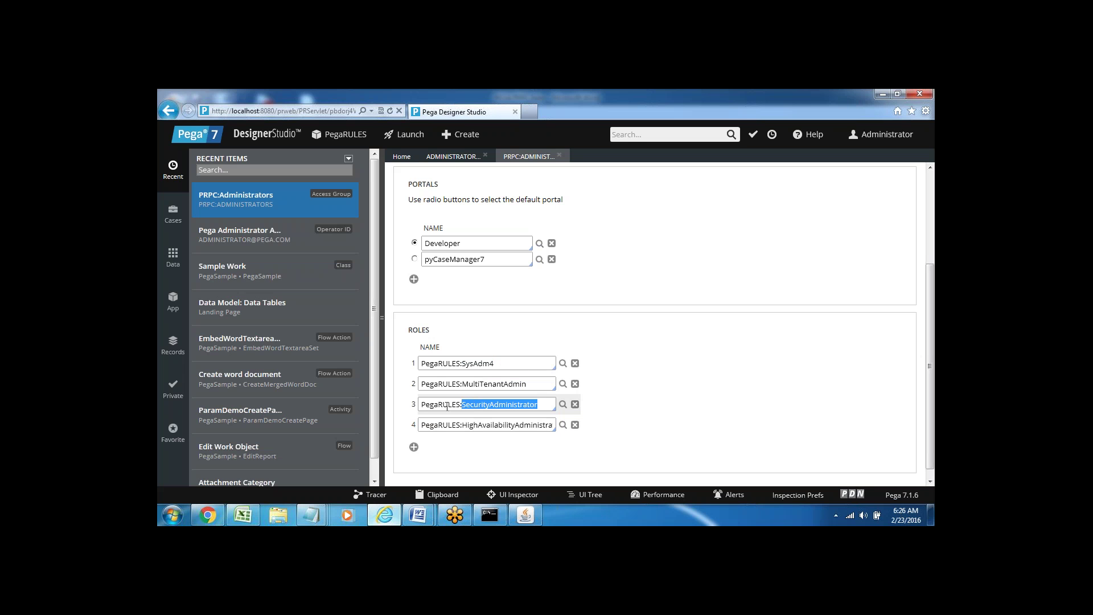
click(487, 424)
double_click(487, 424)
click(488, 459)
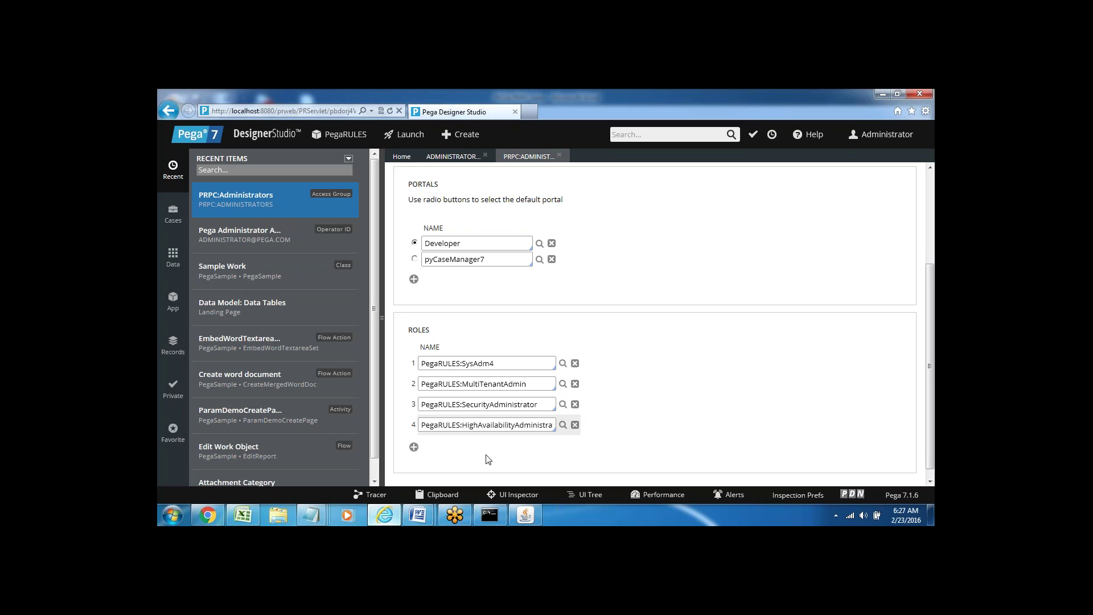
click(930, 232)
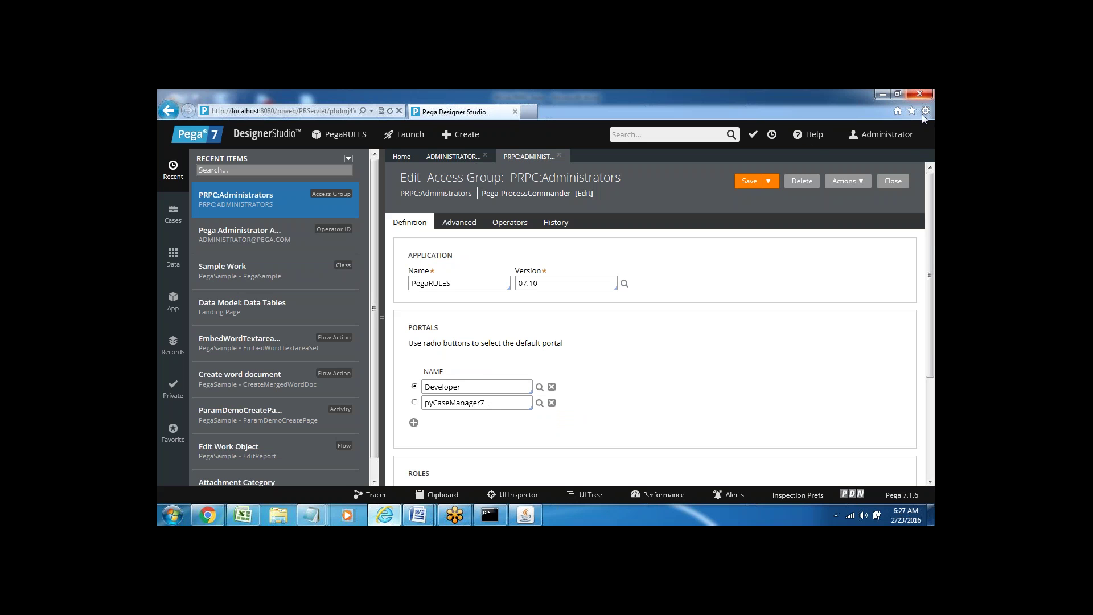
- Close the PRPC:Administrators access group tab and the Administrator operator record tab
click(904, 140)
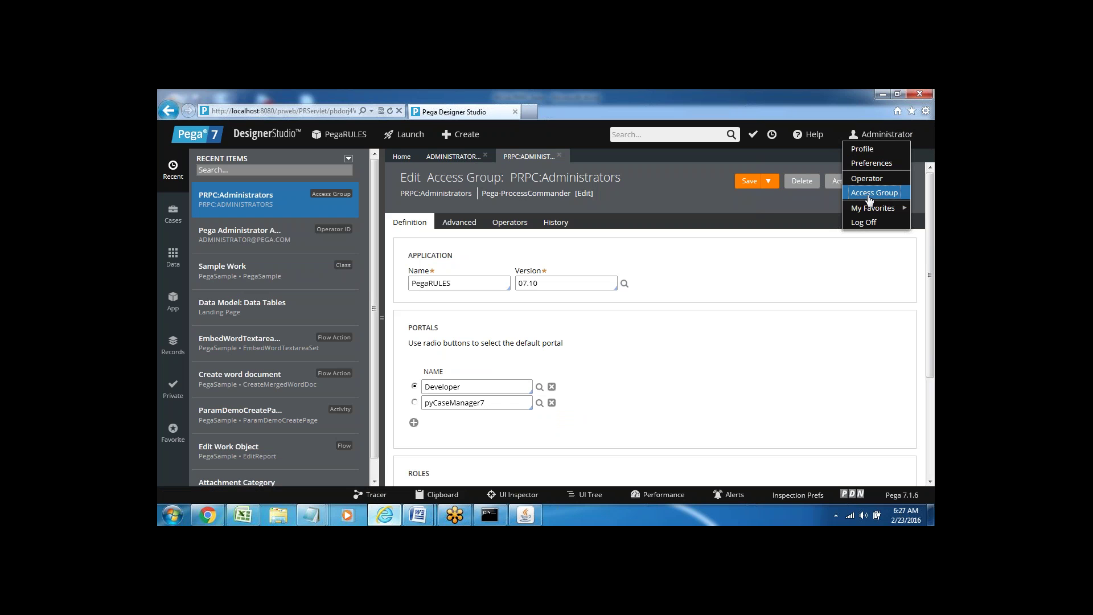
mouse_move(871, 208)
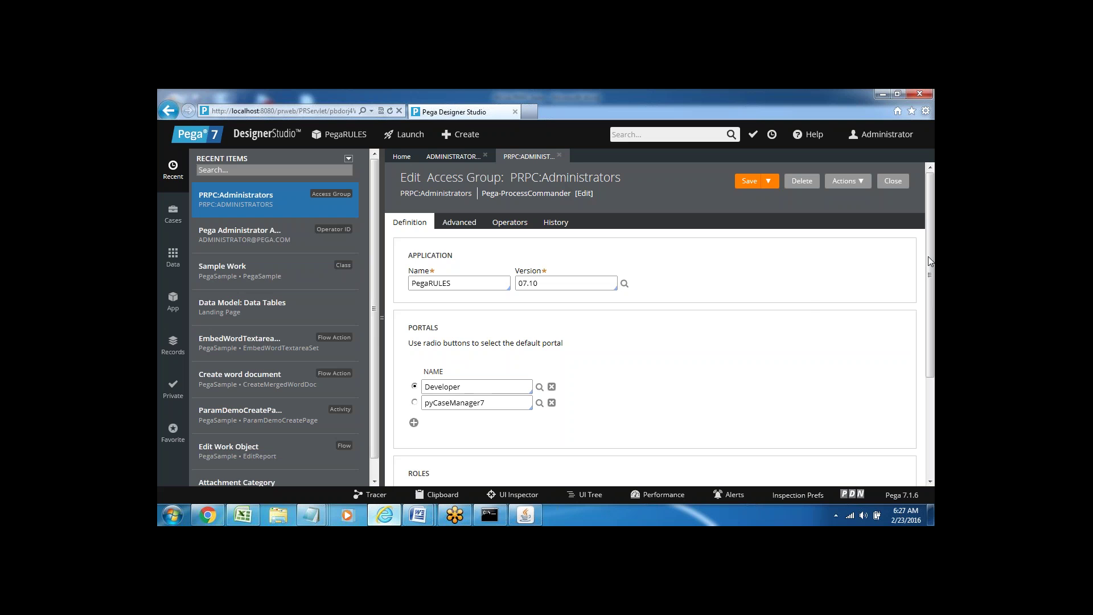
drag(928, 257, 934, 362)
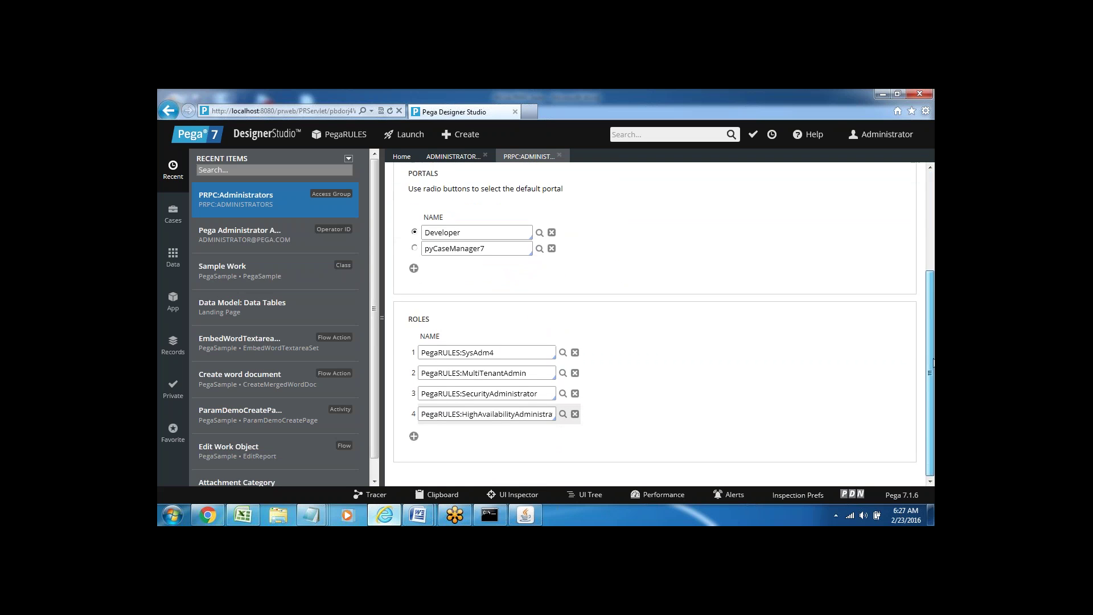
scroll(728, 336, up, 3)
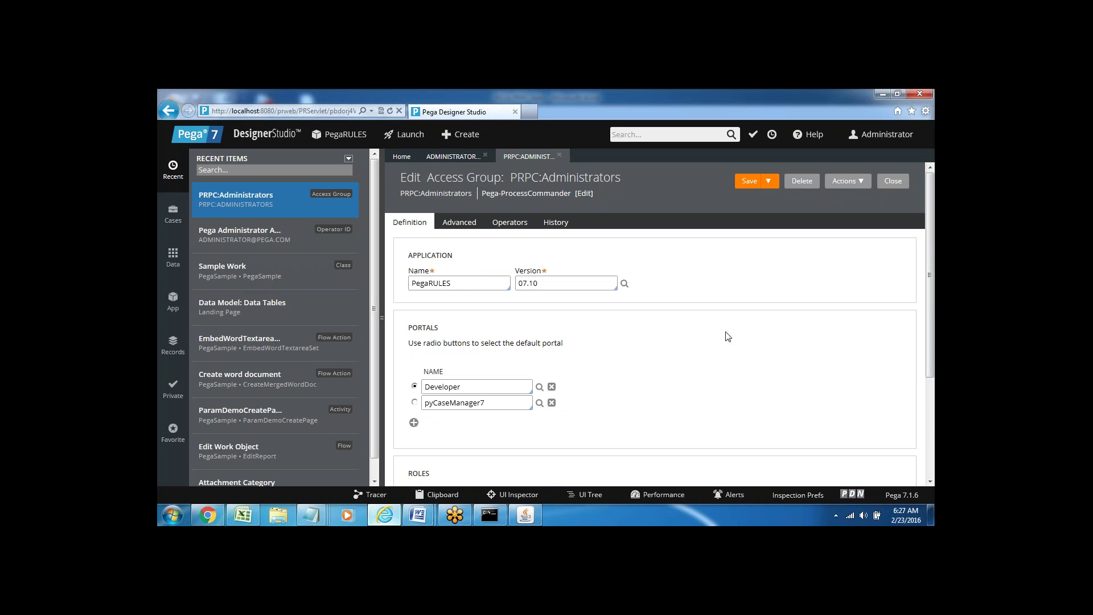
click(559, 157)
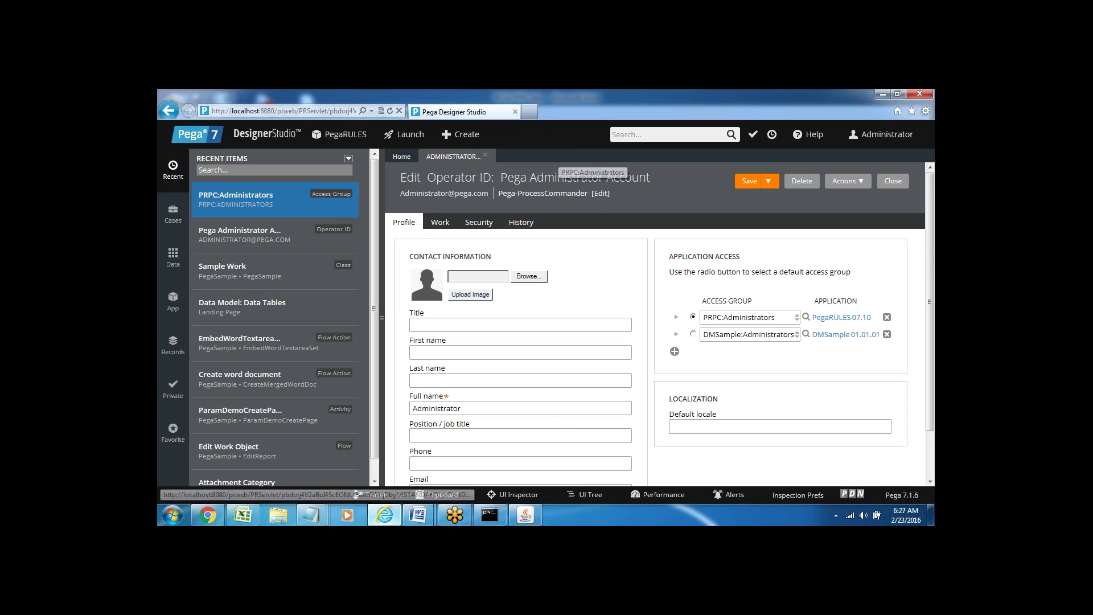
click(485, 155)
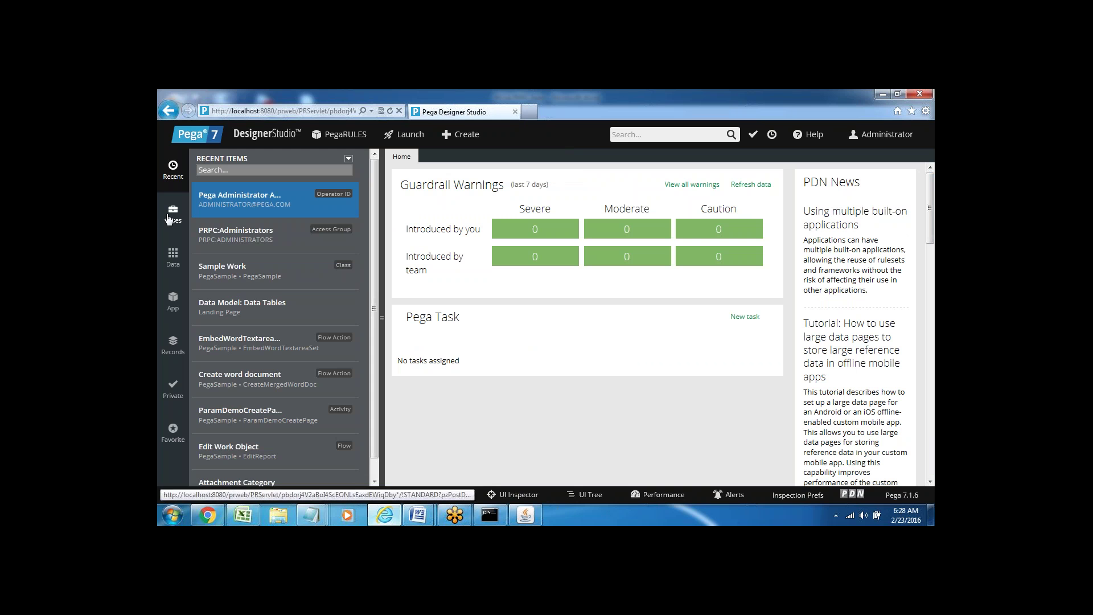
- Look through the Cases, Data, Recent and Private (checked-out records) explorers
click(172, 215)
click(170, 267)
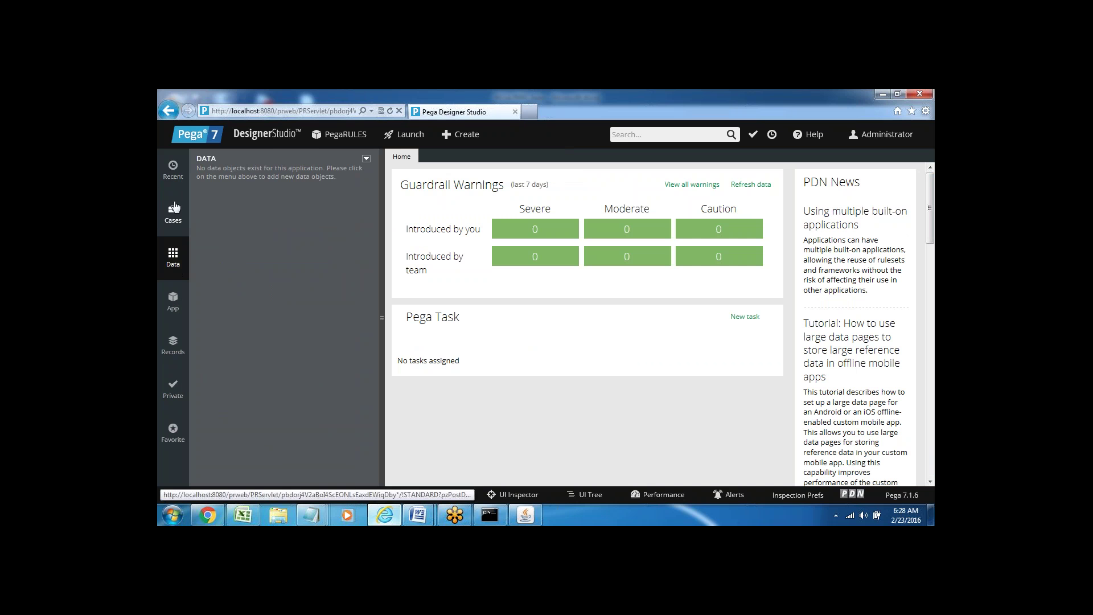
click(174, 170)
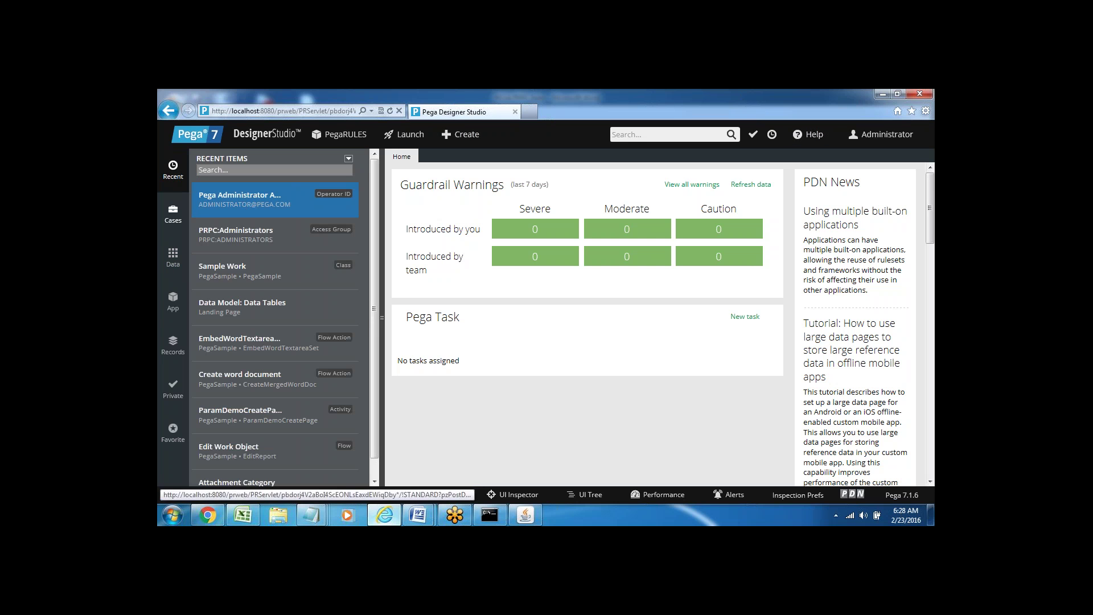
click(172, 390)
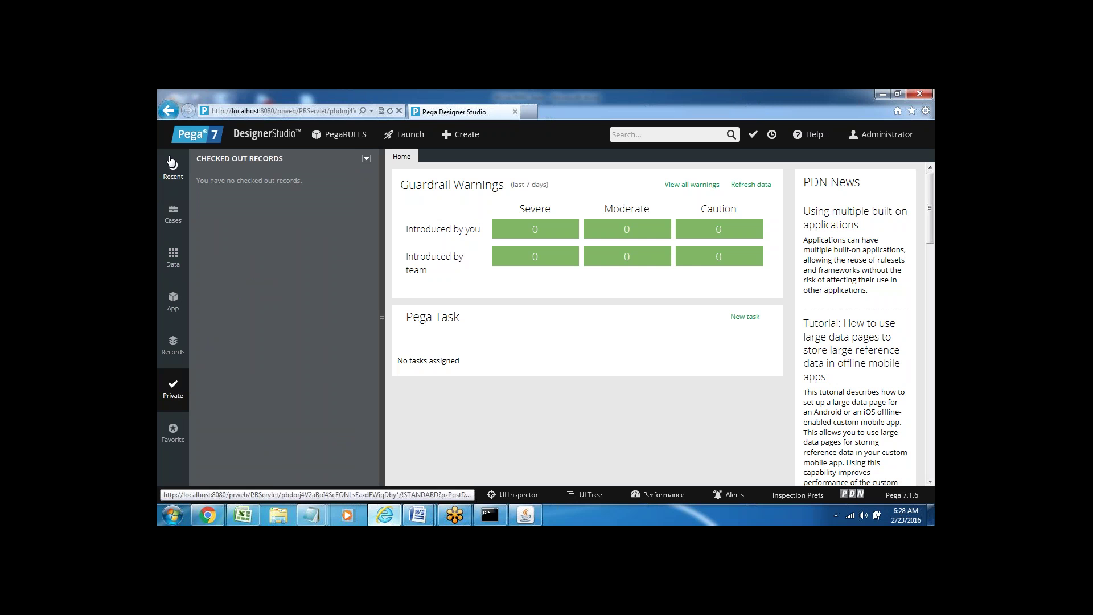
click(172, 175)
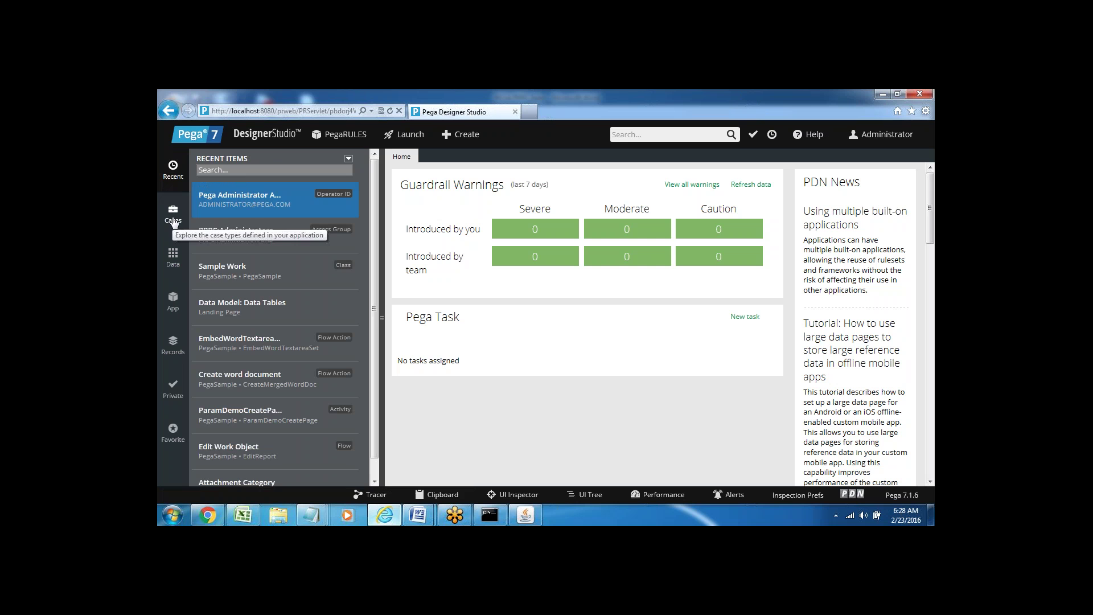
- Revisit the Cases and Data explorers, then switch to the App explorer for PegaSample
click(174, 221)
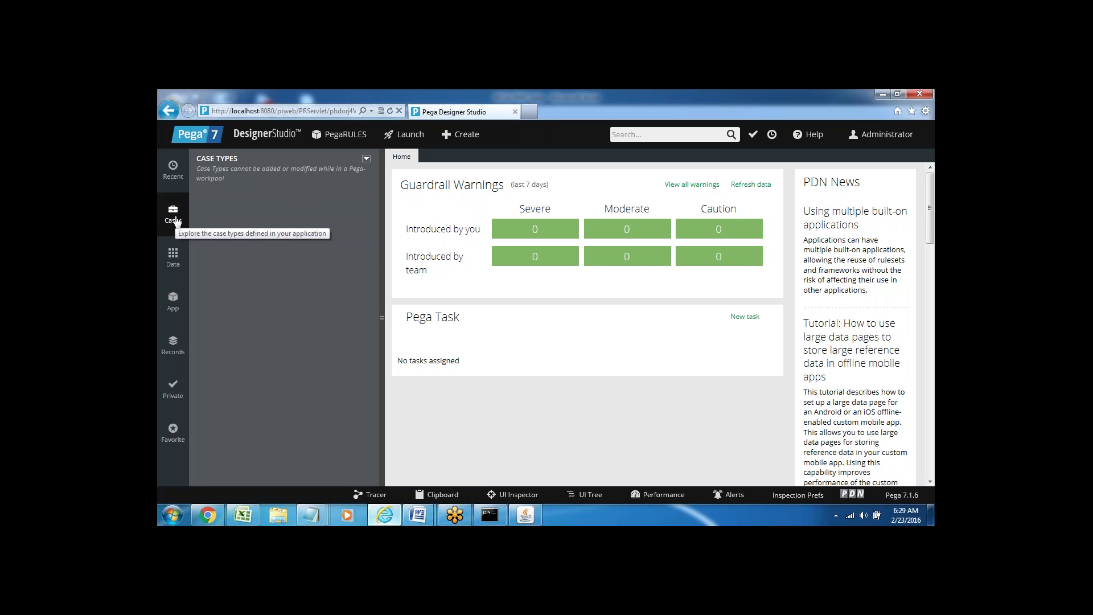
click(173, 218)
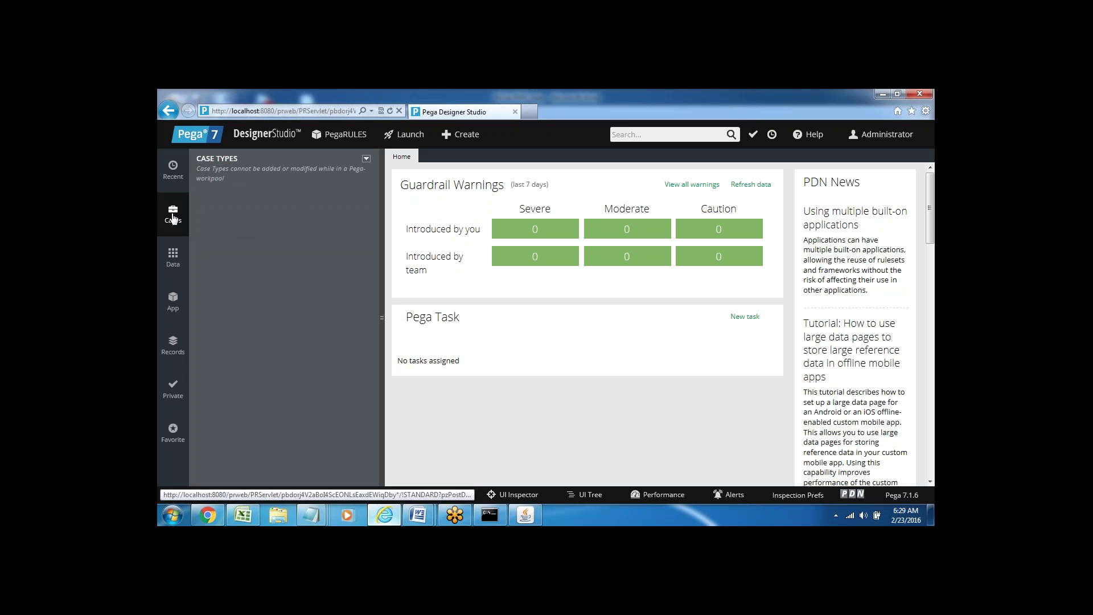
click(172, 261)
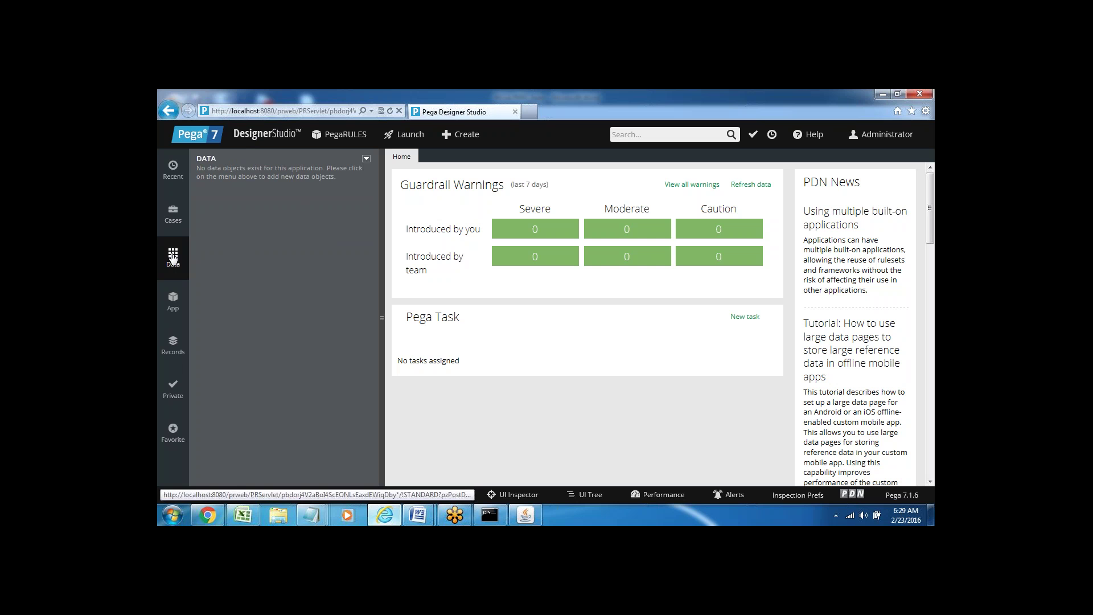
click(170, 311)
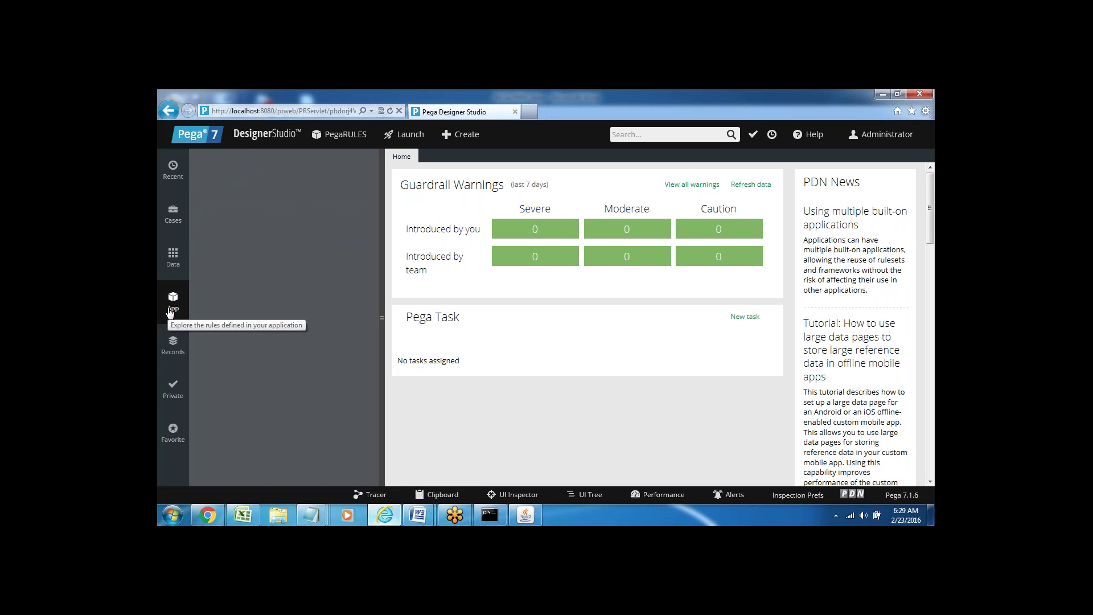
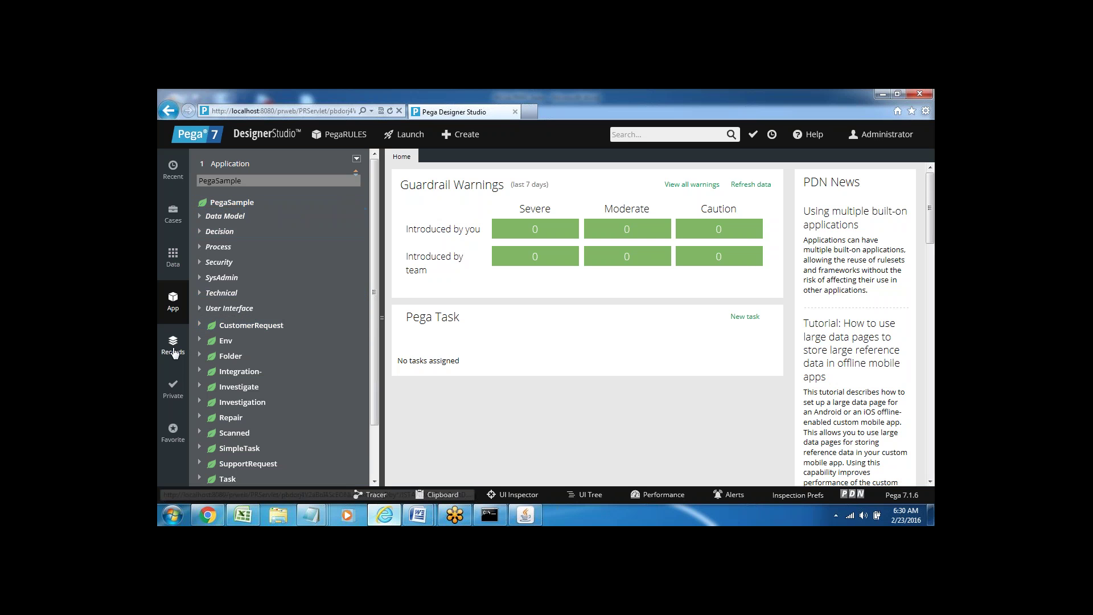
- Browse the Records, Checked Out and Favorites explorers, returning each time to the App explorer
click(174, 348)
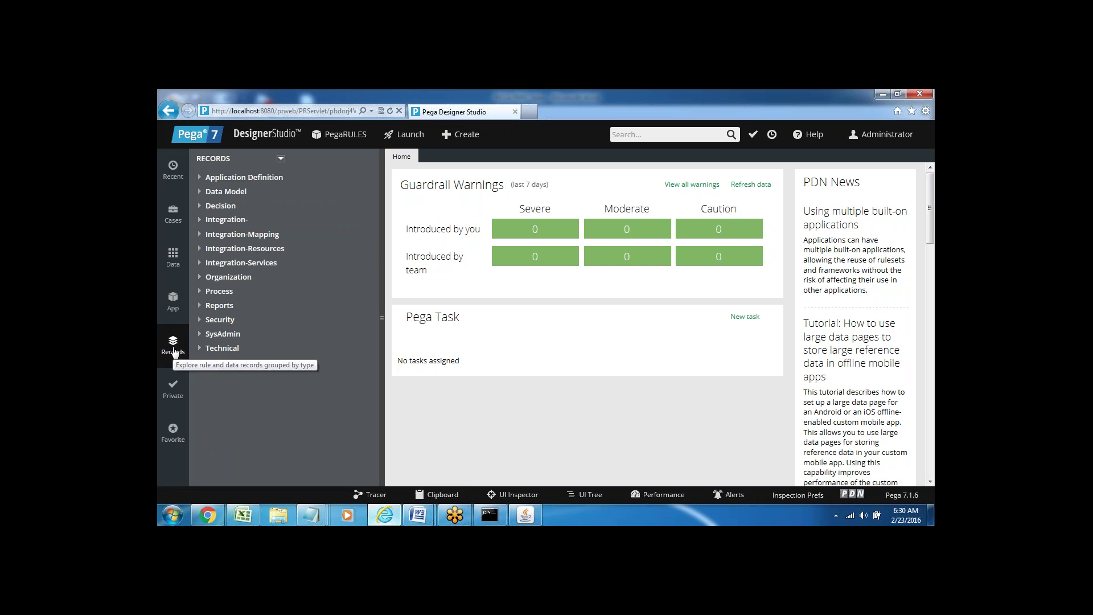
click(173, 301)
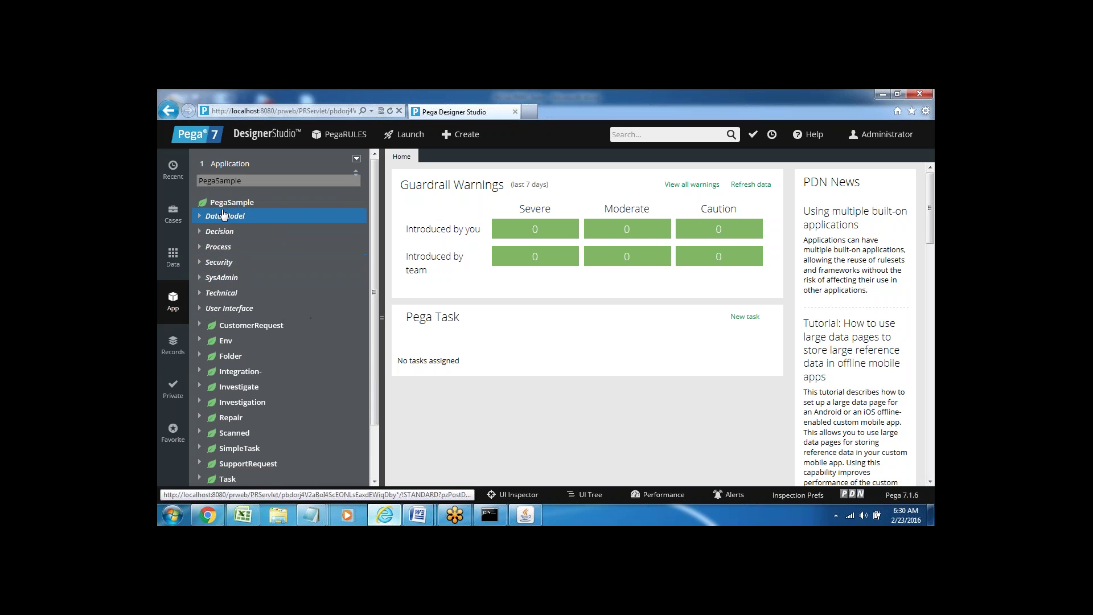
click(172, 345)
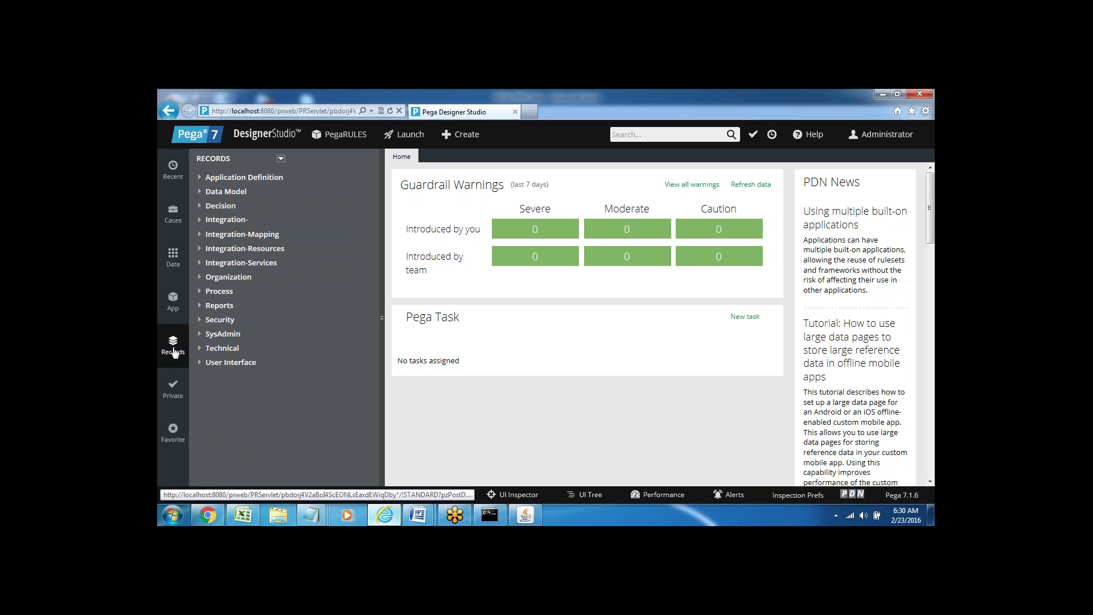
click(172, 304)
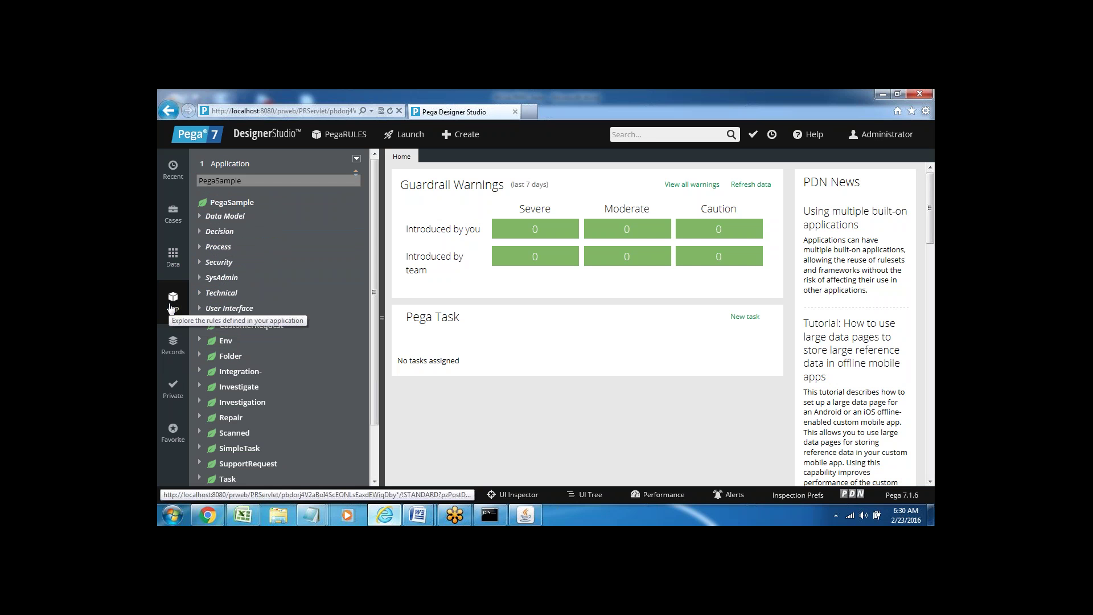
click(173, 391)
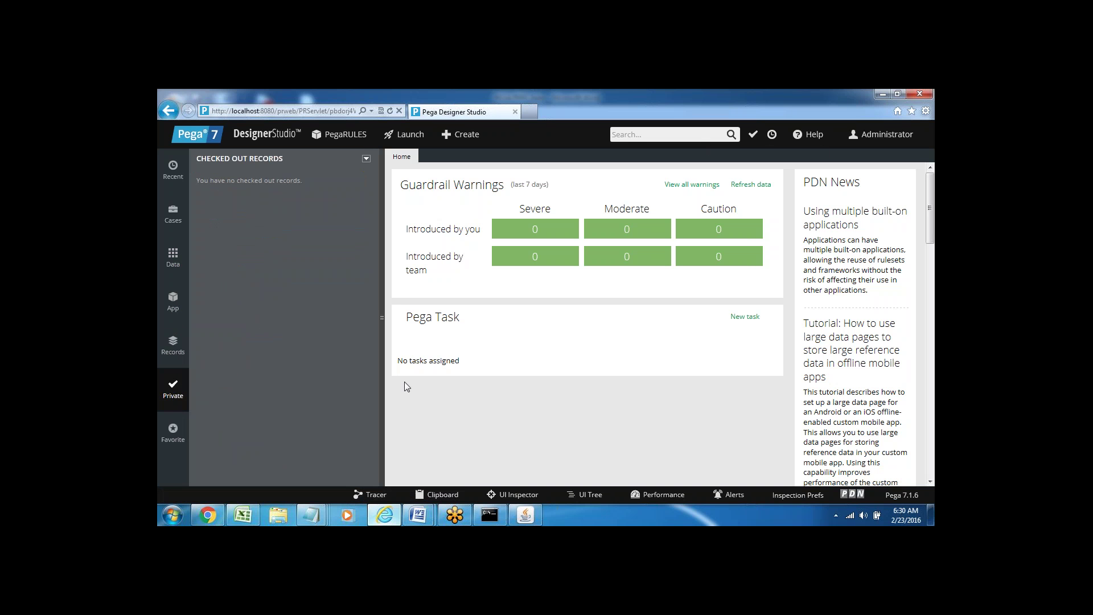
click(173, 432)
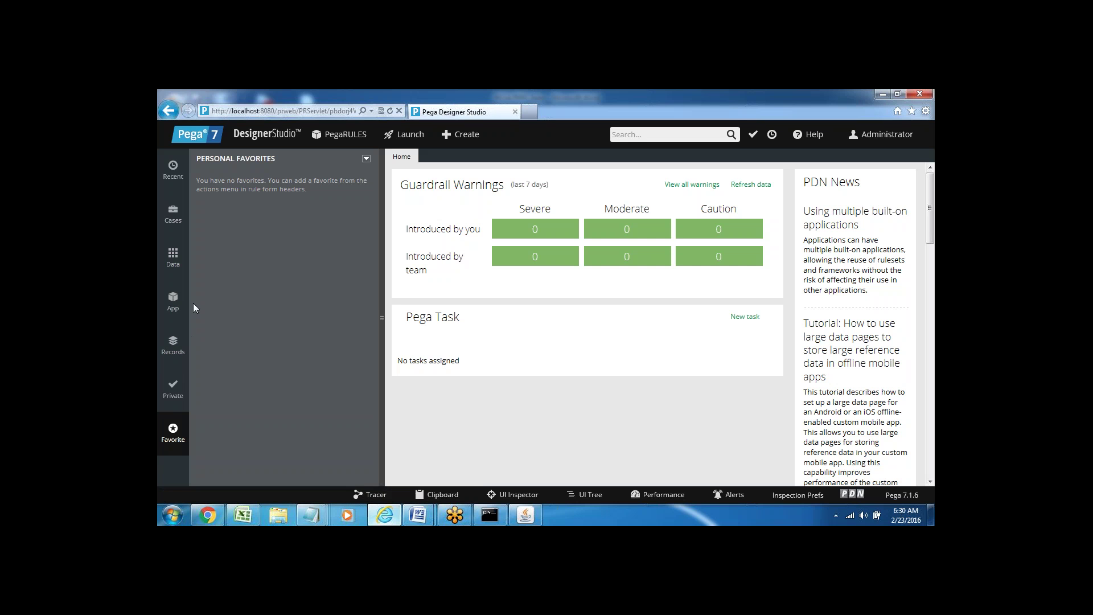
click(171, 302)
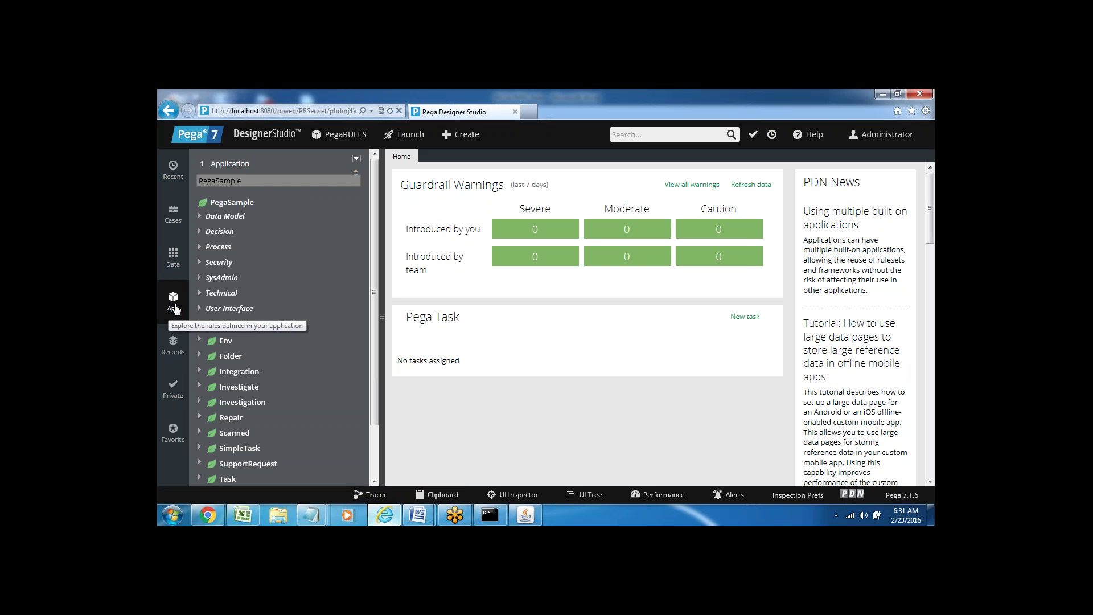
- Look through the Data, Case types and Recent explorers, ending back on the App explorer
click(173, 260)
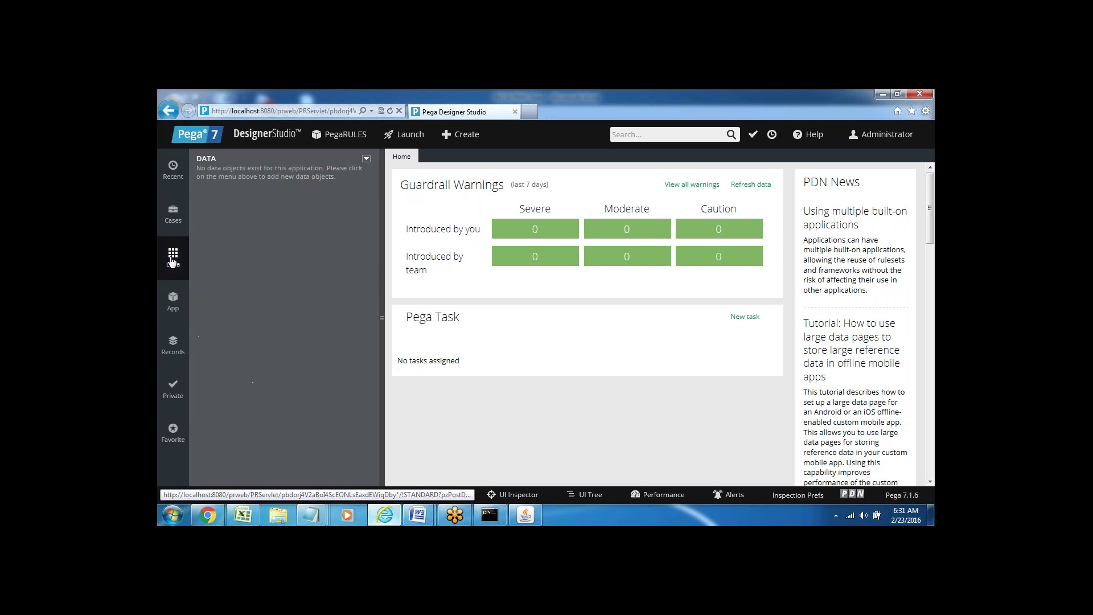
click(172, 215)
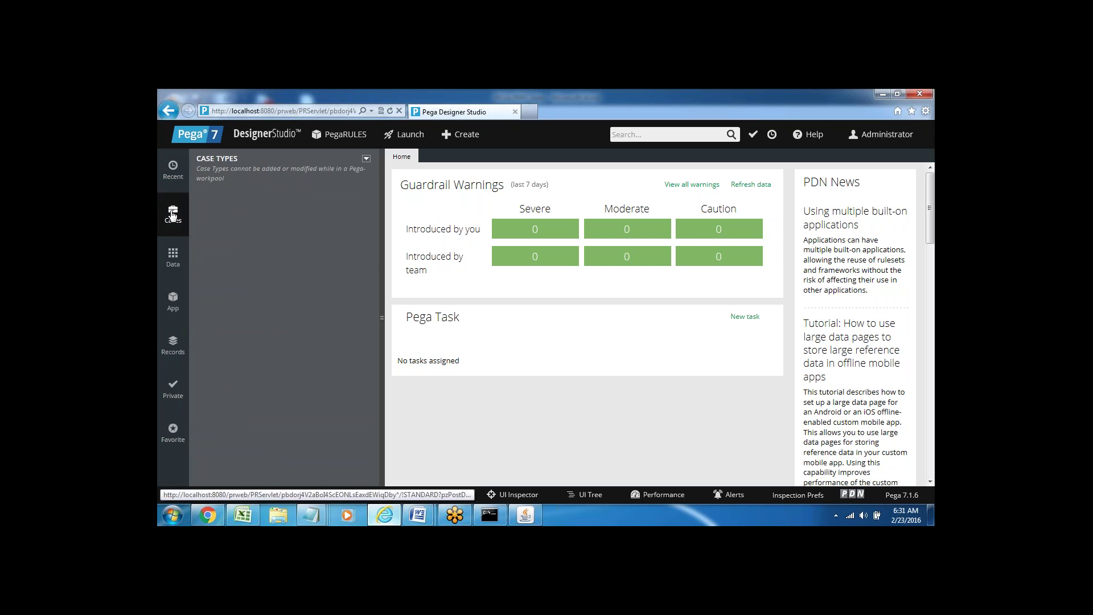
click(173, 170)
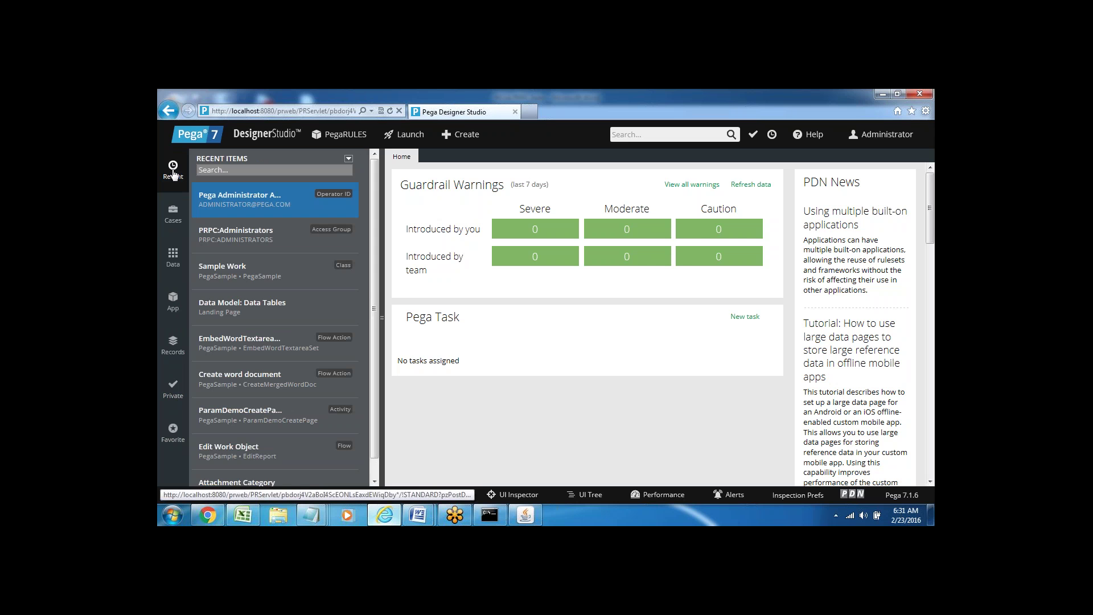
click(174, 308)
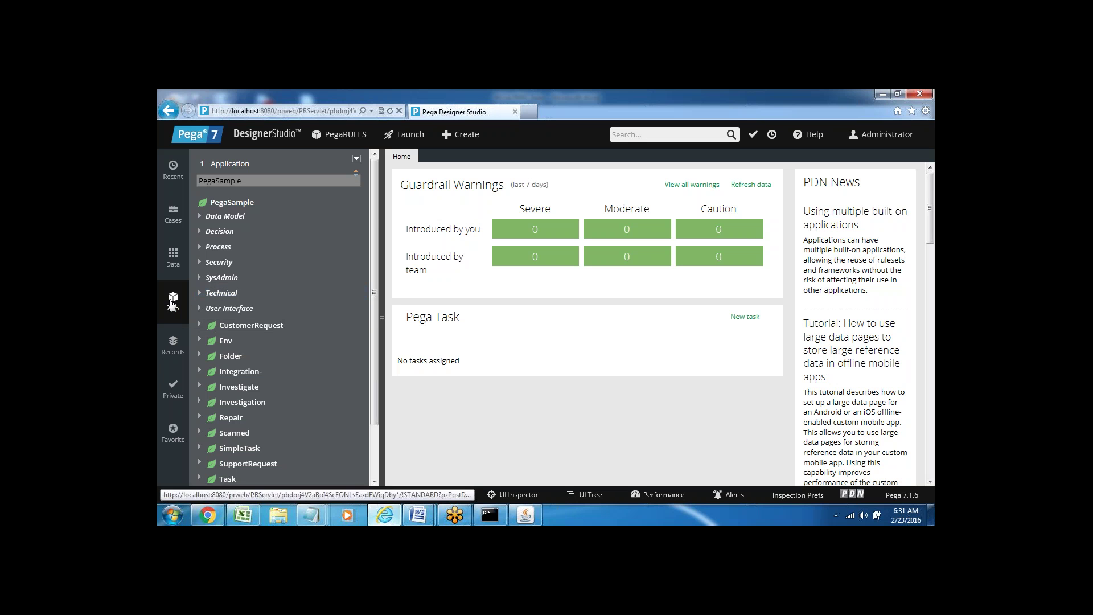
click(173, 215)
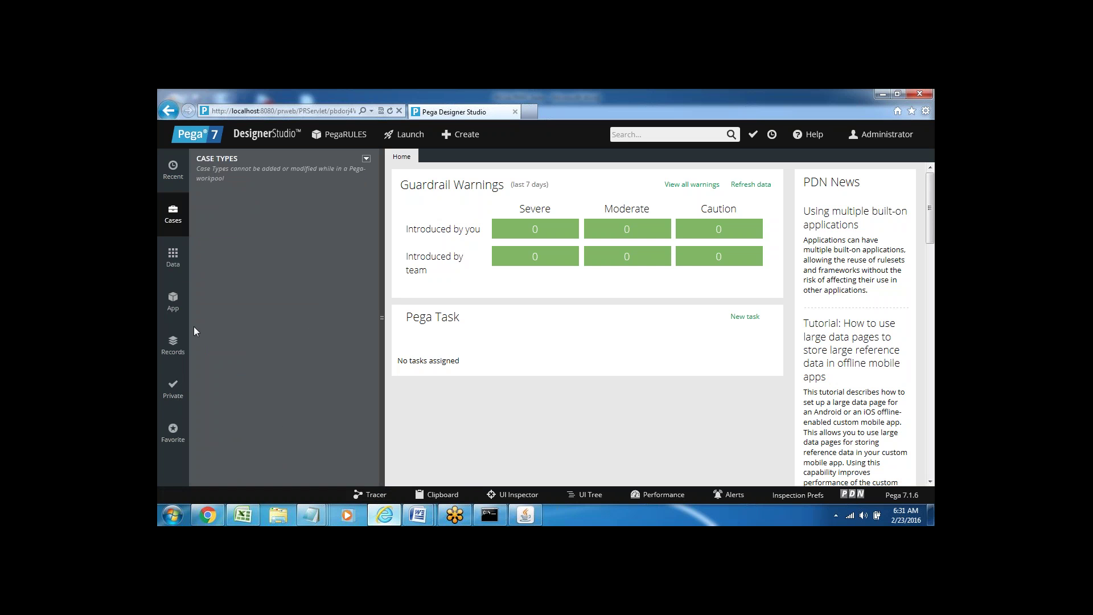
click(172, 302)
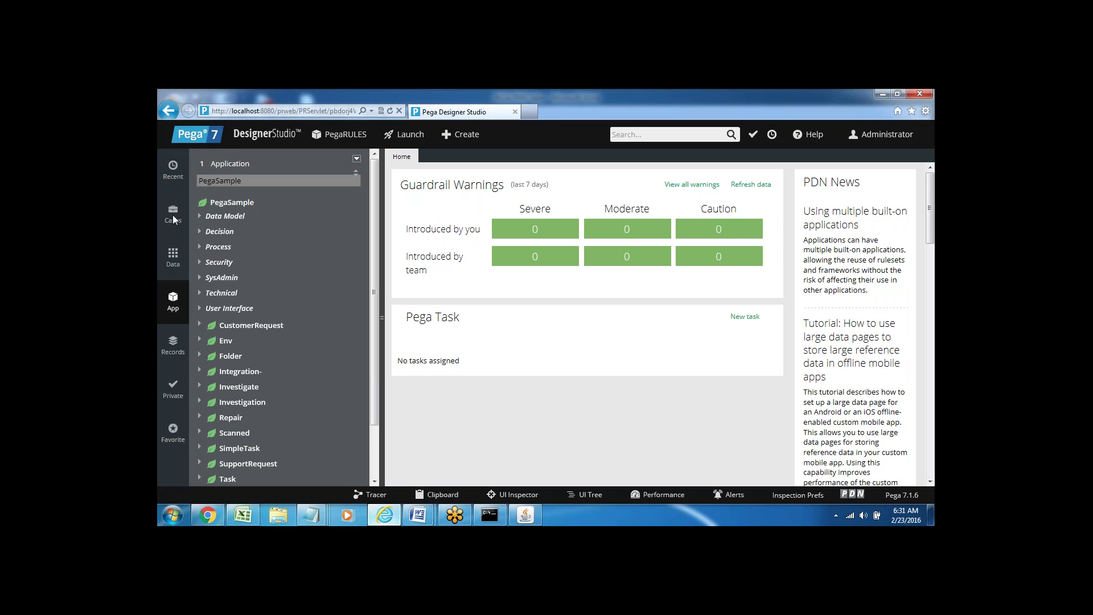
click(173, 215)
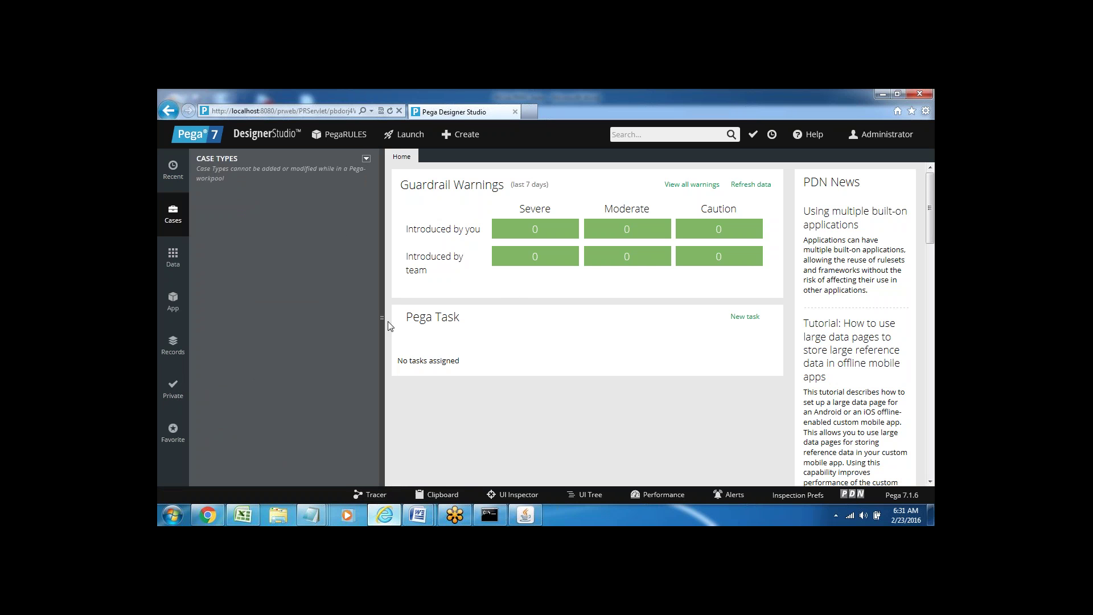
click(173, 300)
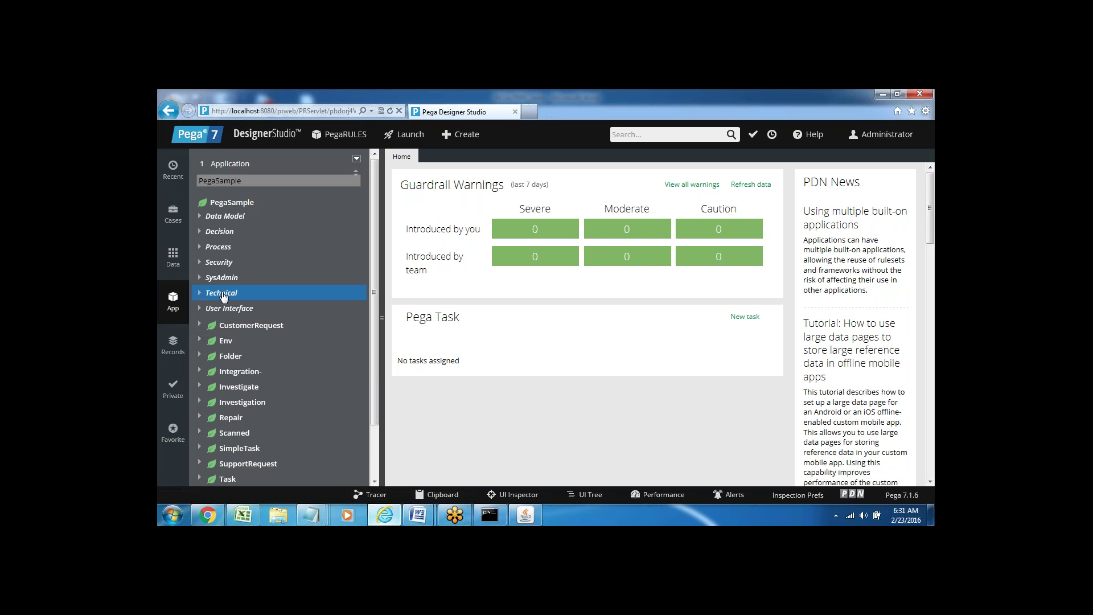
- Expand Technical > Activity and open the ParamDemoCreatePage activity
click(198, 293)
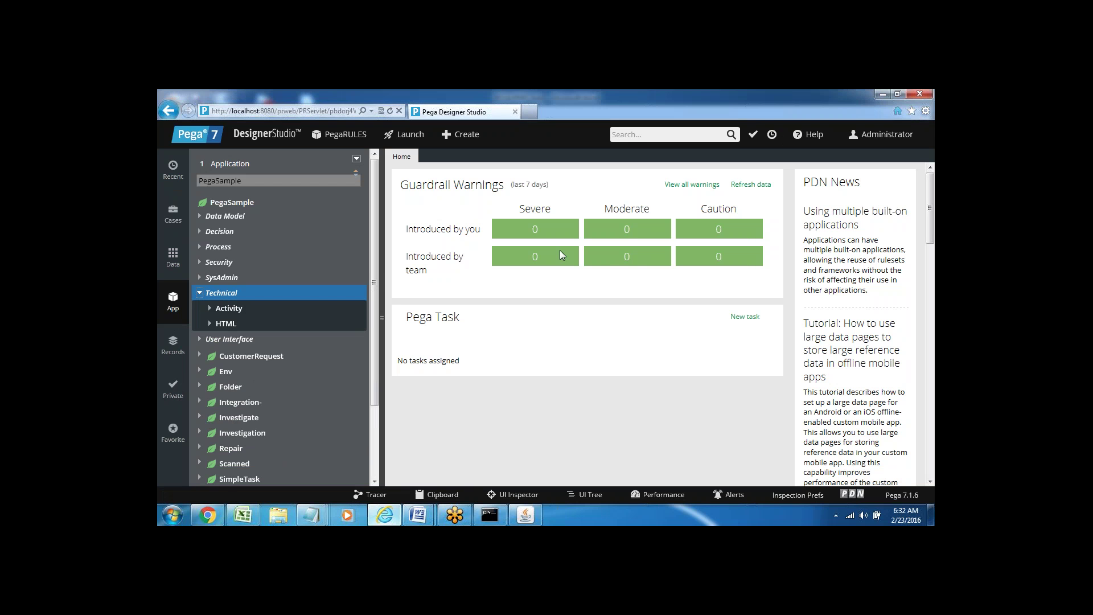
click(210, 308)
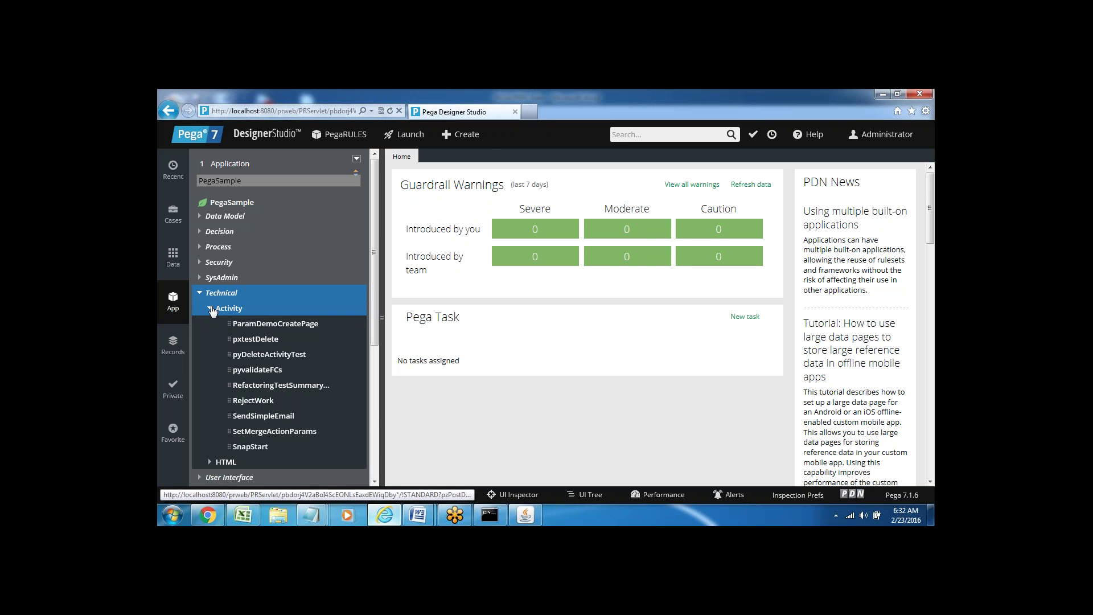
click(270, 324)
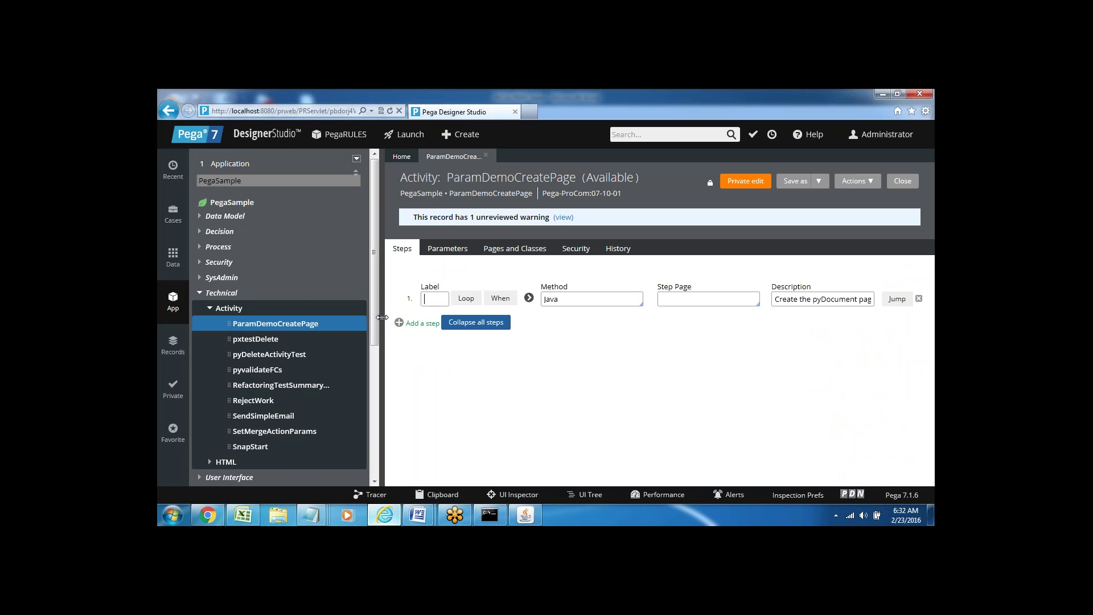
- Hide and restore the App explorer, collapsing its Activity rule list
click(381, 317)
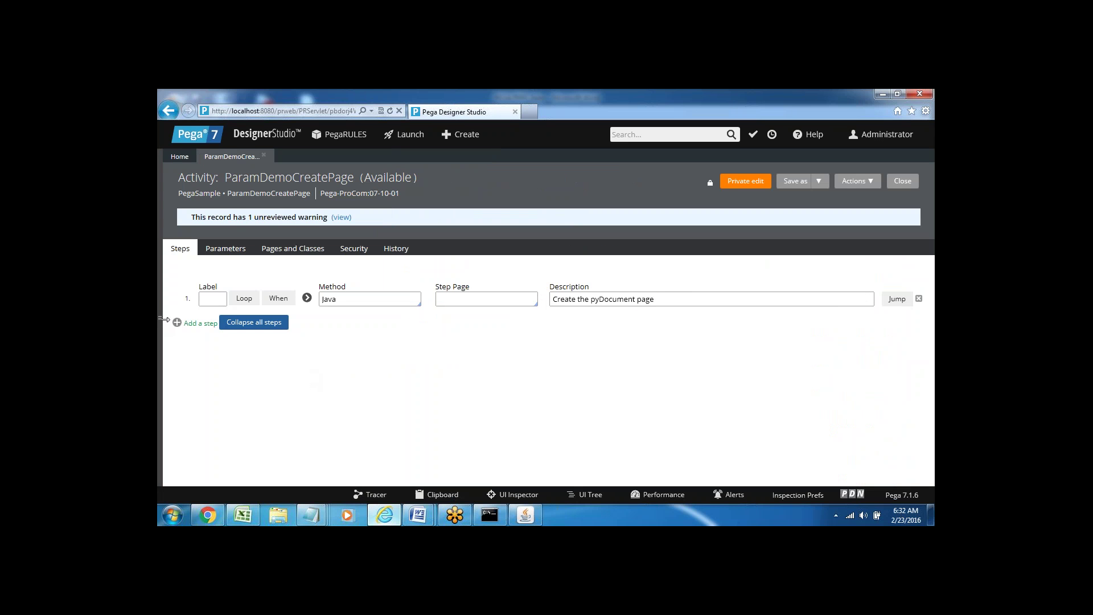
click(164, 317)
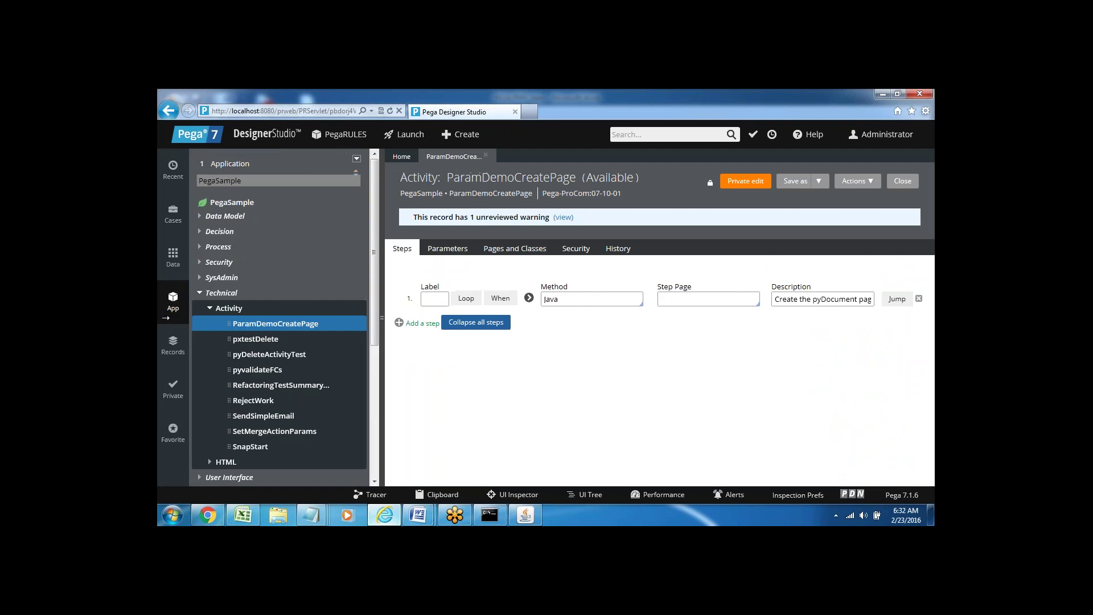
click(164, 317)
click(164, 317)
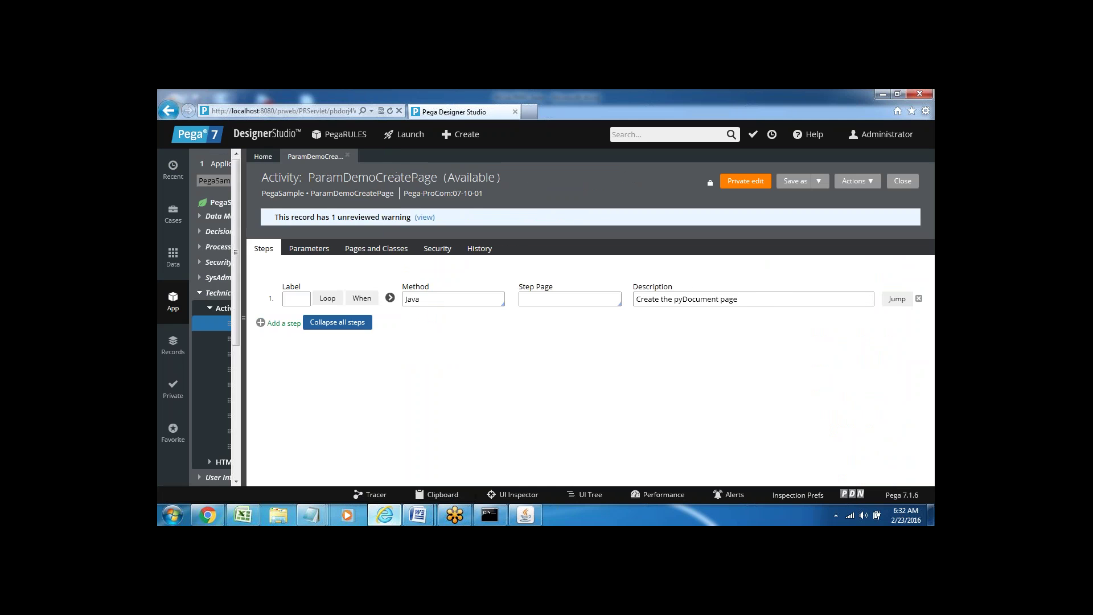
click(209, 310)
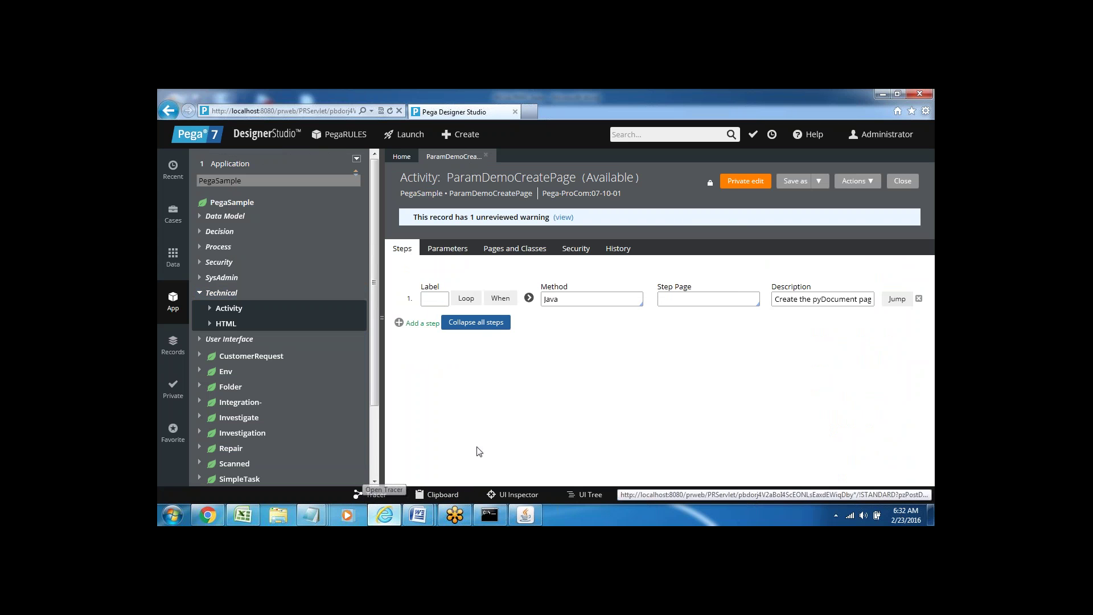
- Restore the App explorer and widen it beside the ParamDemoCreatePage activity editor
click(382, 318)
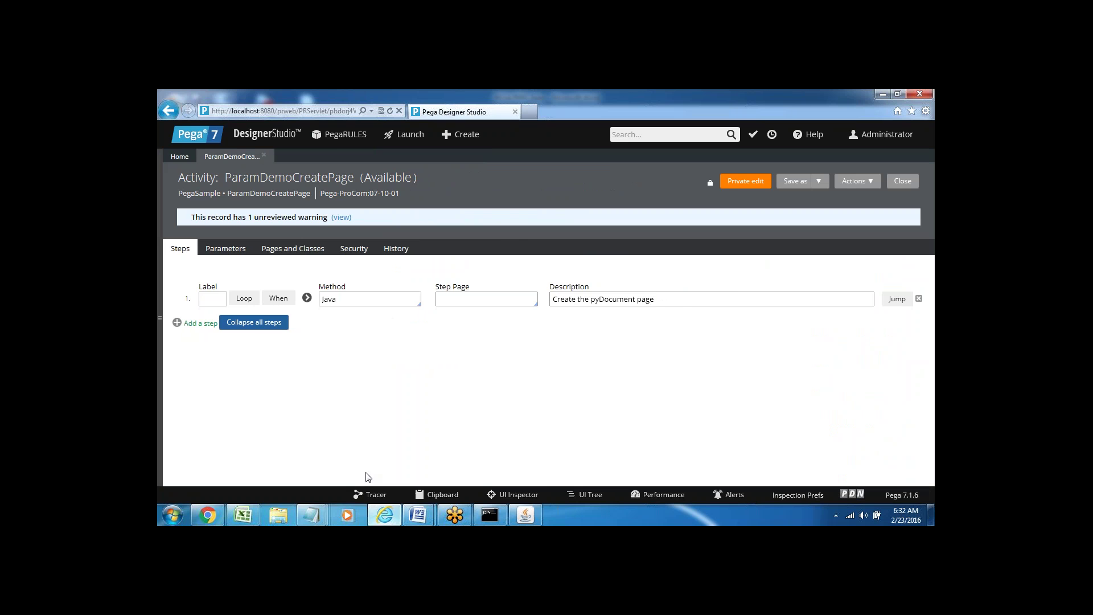
click(476, 310)
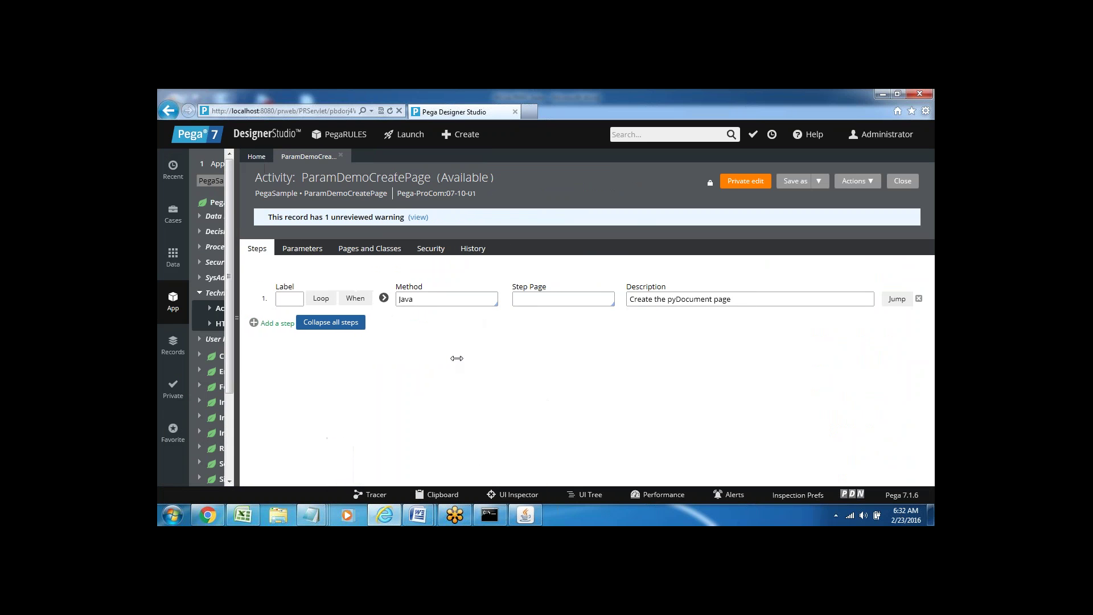
drag(456, 358, 455, 359)
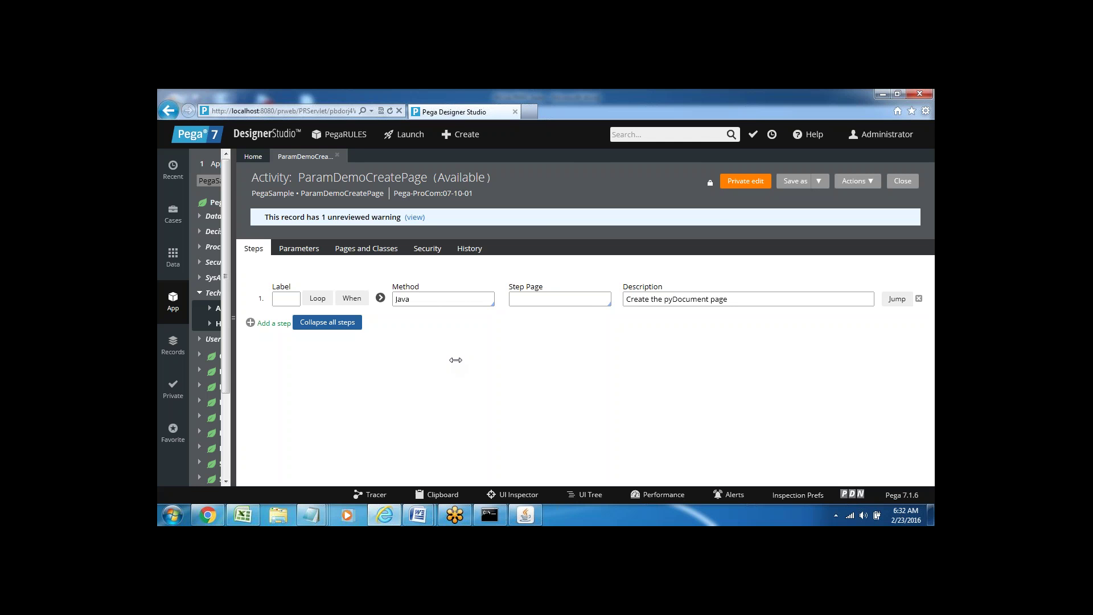
mouse_move(233, 370)
mouse_down()
mouse_move(160, 372)
mouse_move(267, 375)
mouse_move(248, 376)
mouse_up()
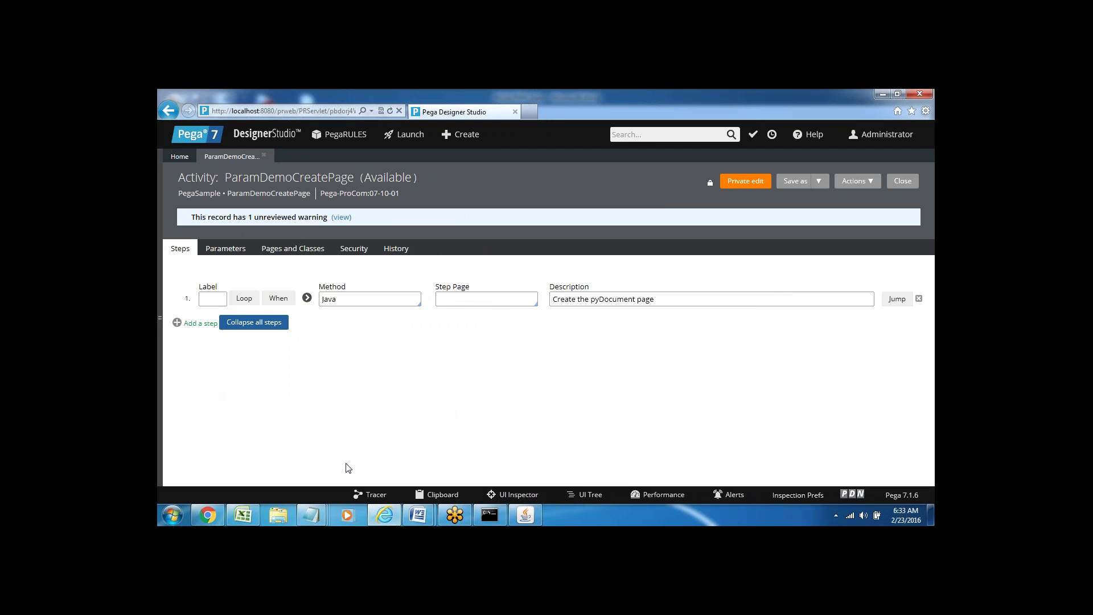
click(162, 316)
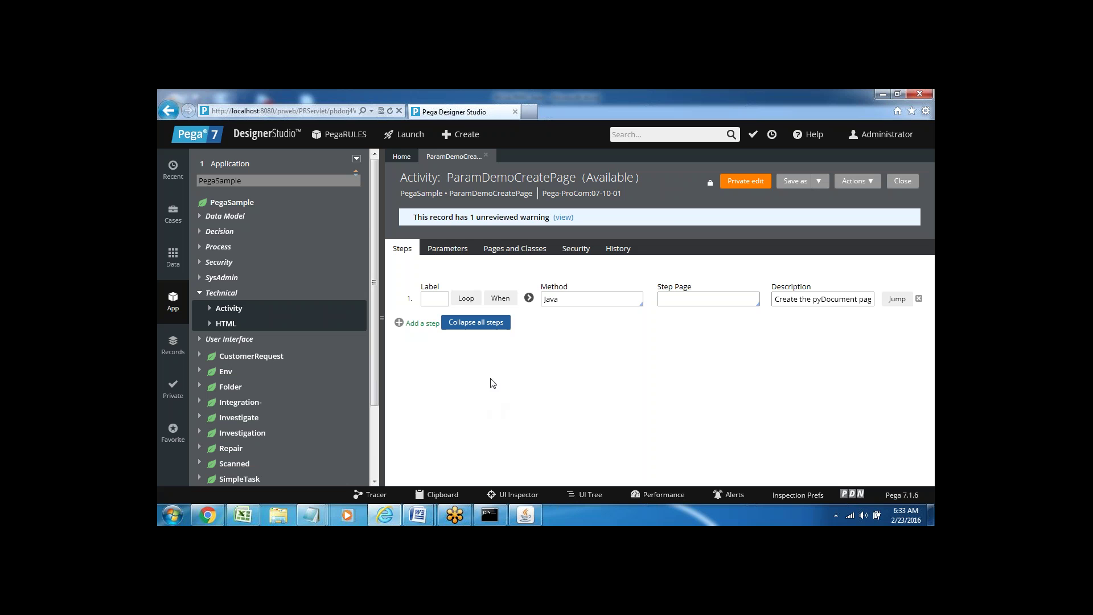
- Close the ParamDemoCreatePage tab and look over the PegaRULES application menu
click(486, 155)
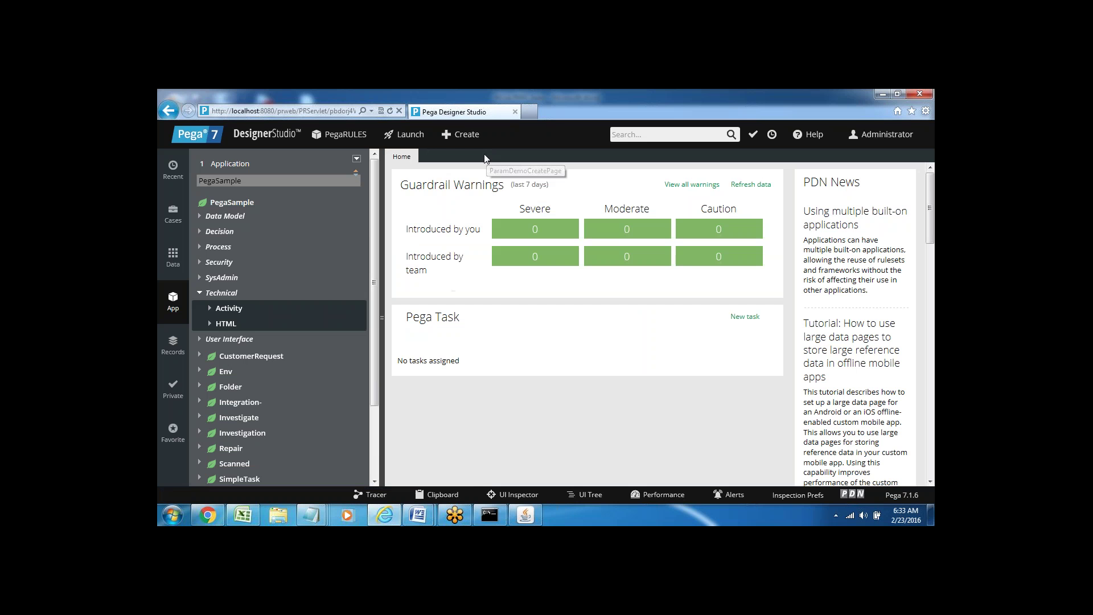
click(340, 140)
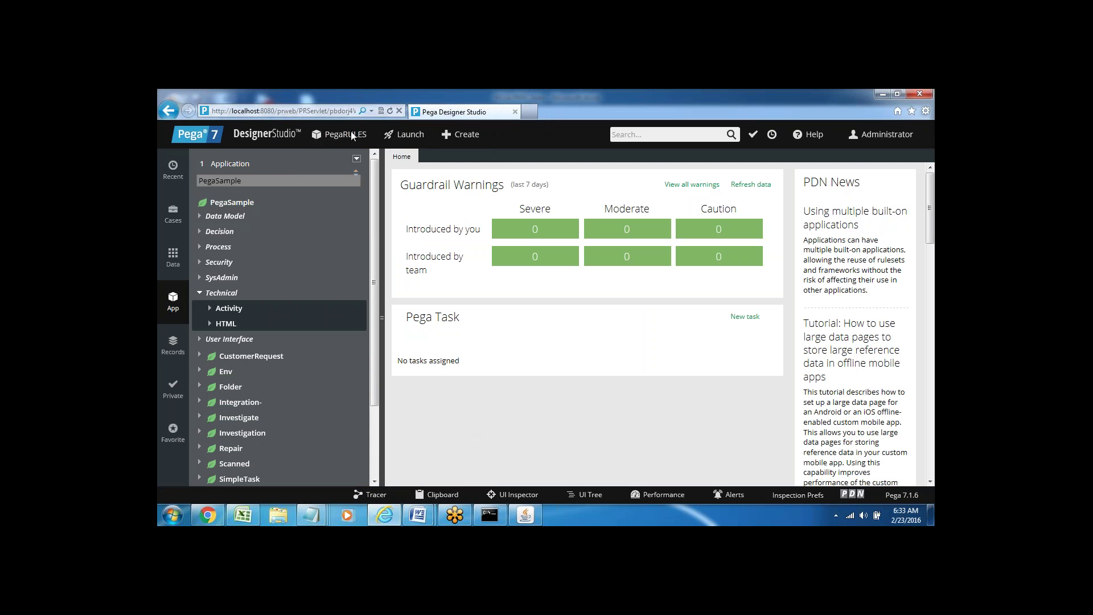
mouse_move(351, 136)
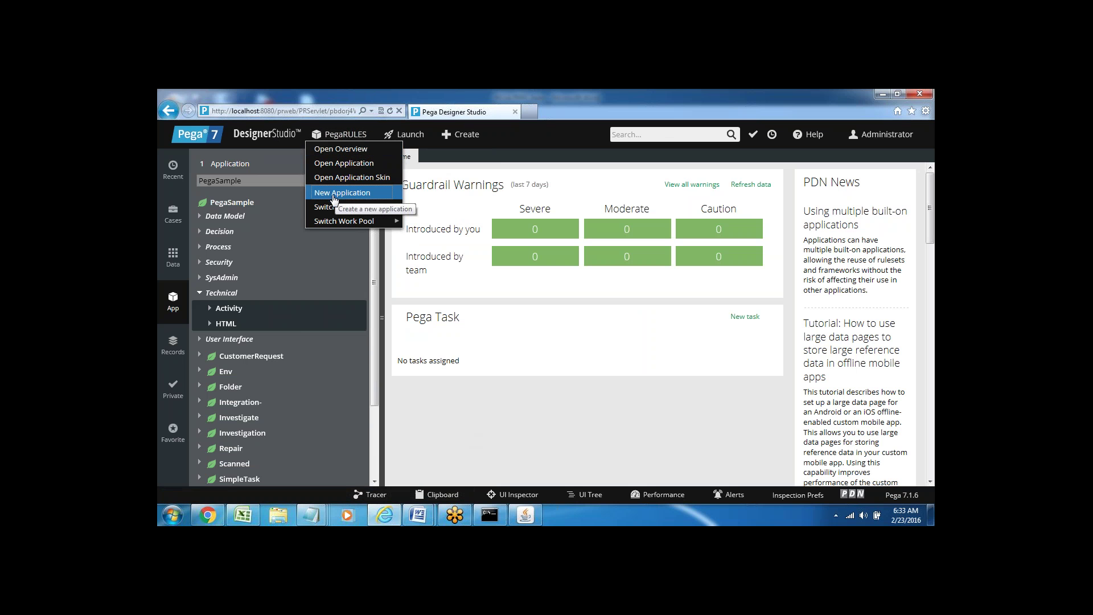
mouse_move(344, 220)
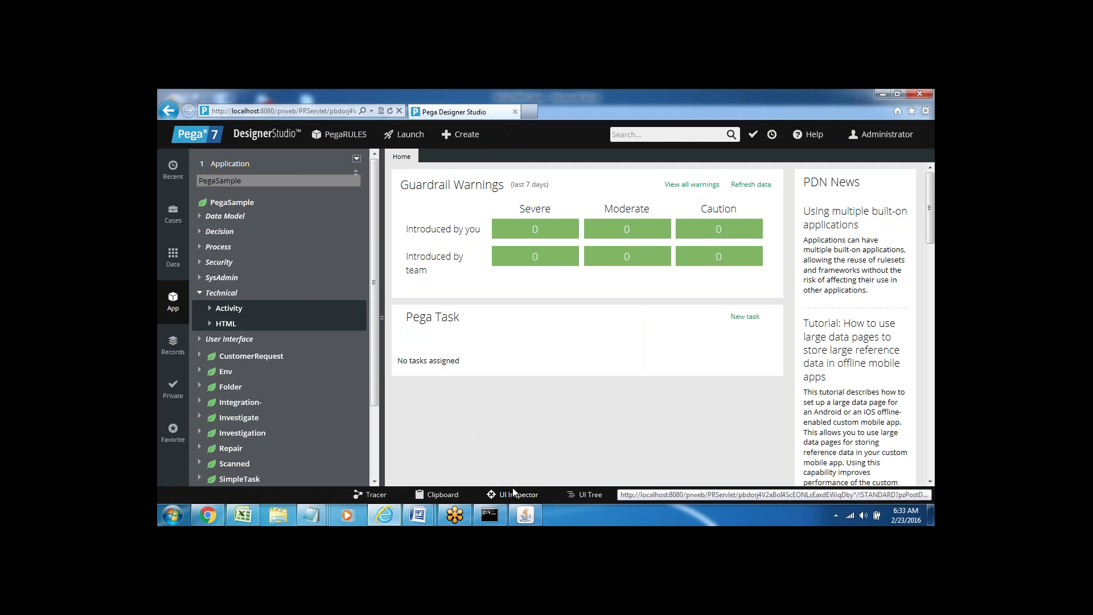
- Bring up the Pega 7 Installation Steps document at the Control panel bullet
mouse_move(418, 515)
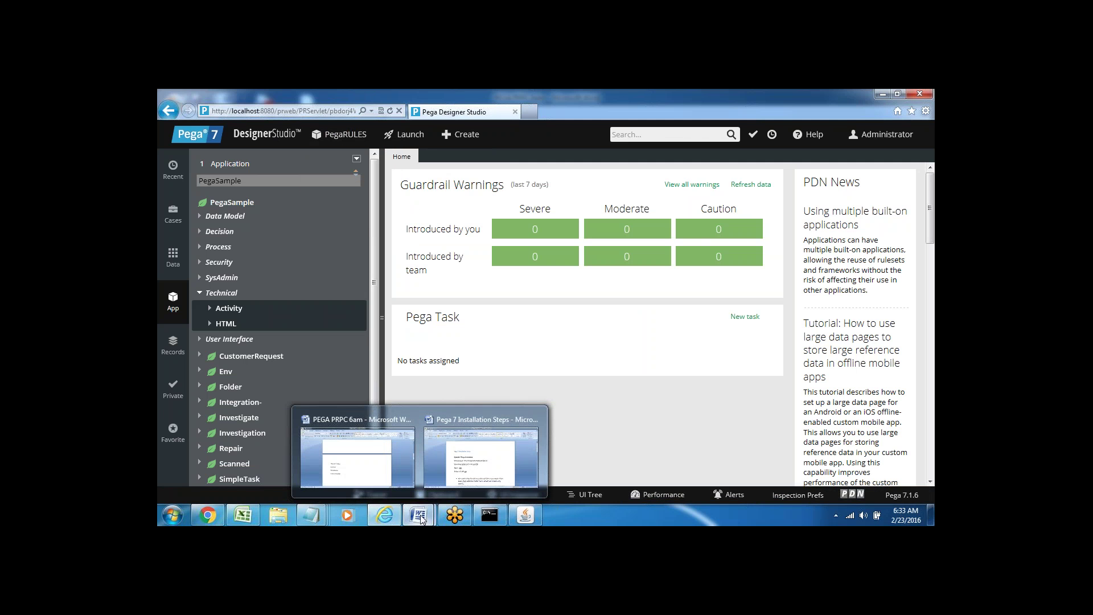
click(473, 432)
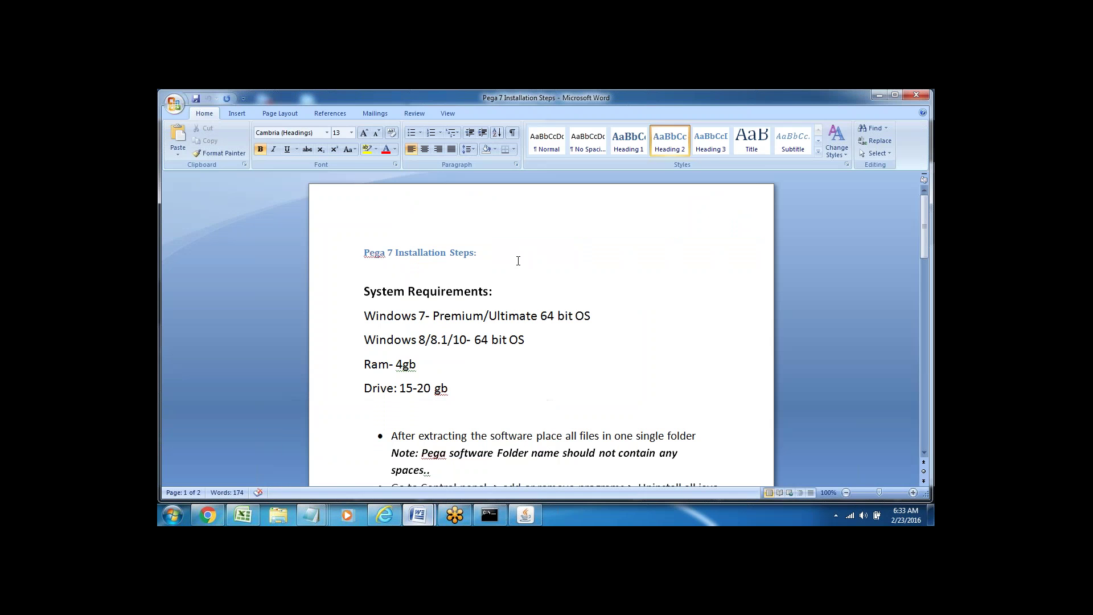
key(ctrl+shift+n)
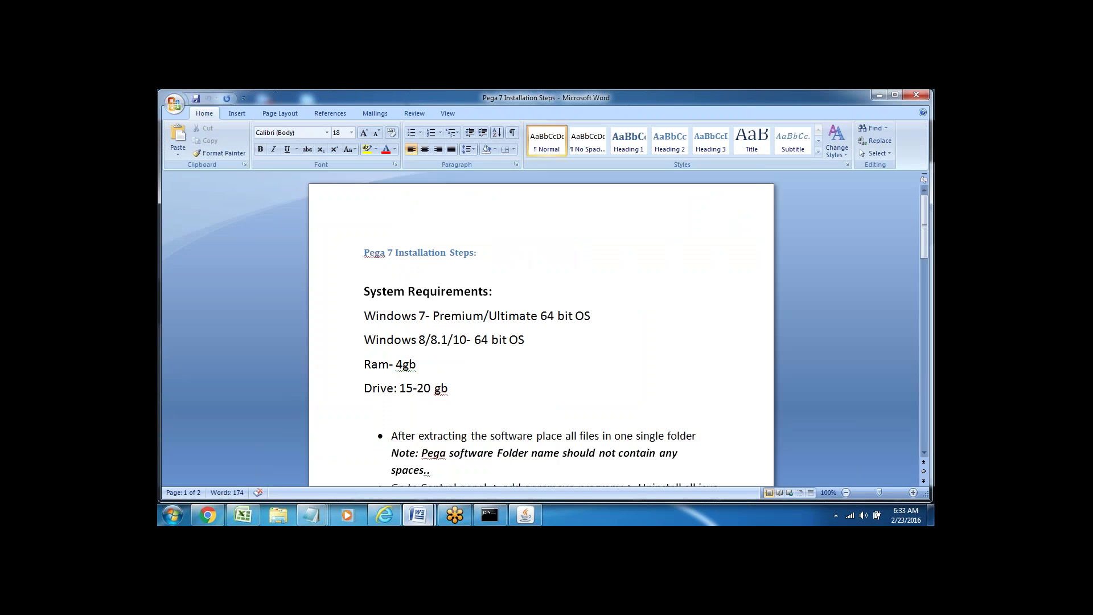
click(391, 485)
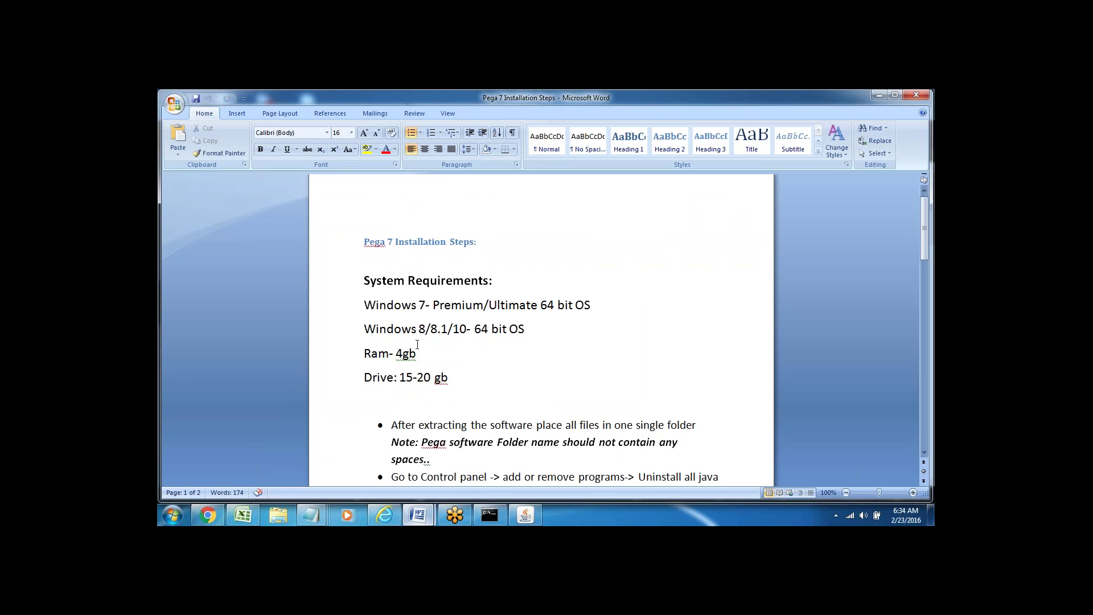
- Review the Windows 7 Premium/Ultimate and Windows 8 64-bit requirement lines
double_click(472, 304)
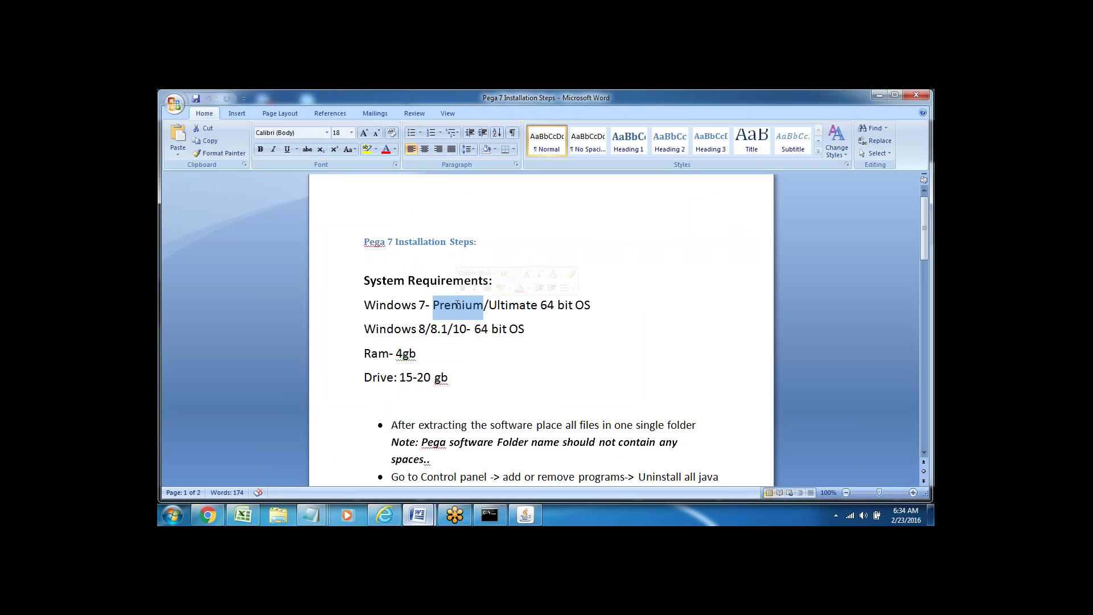
double_click(517, 306)
triple_click(551, 306)
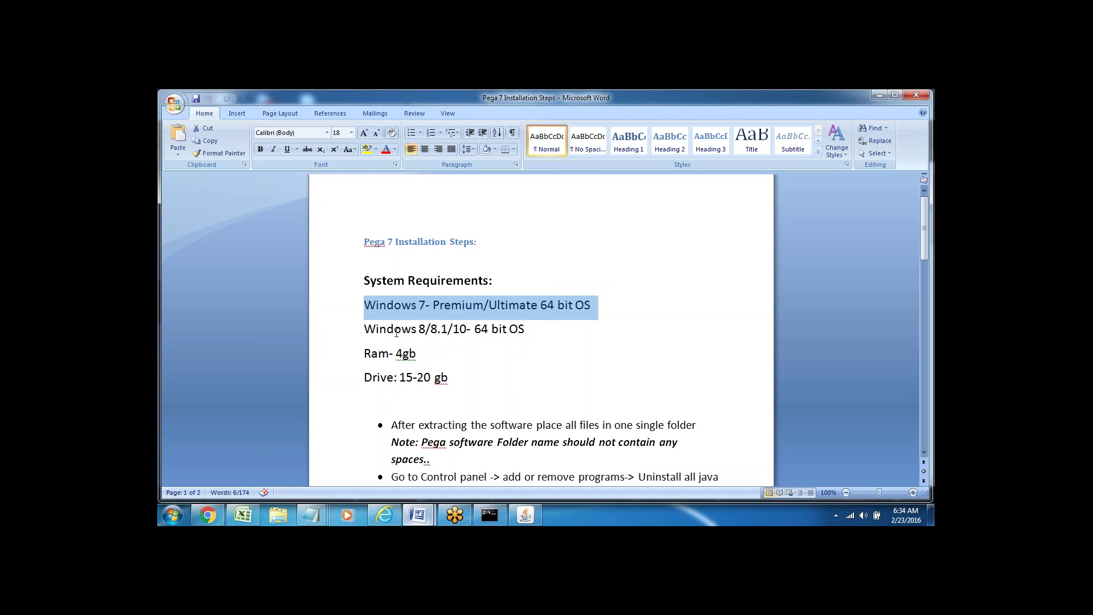
click(397, 332)
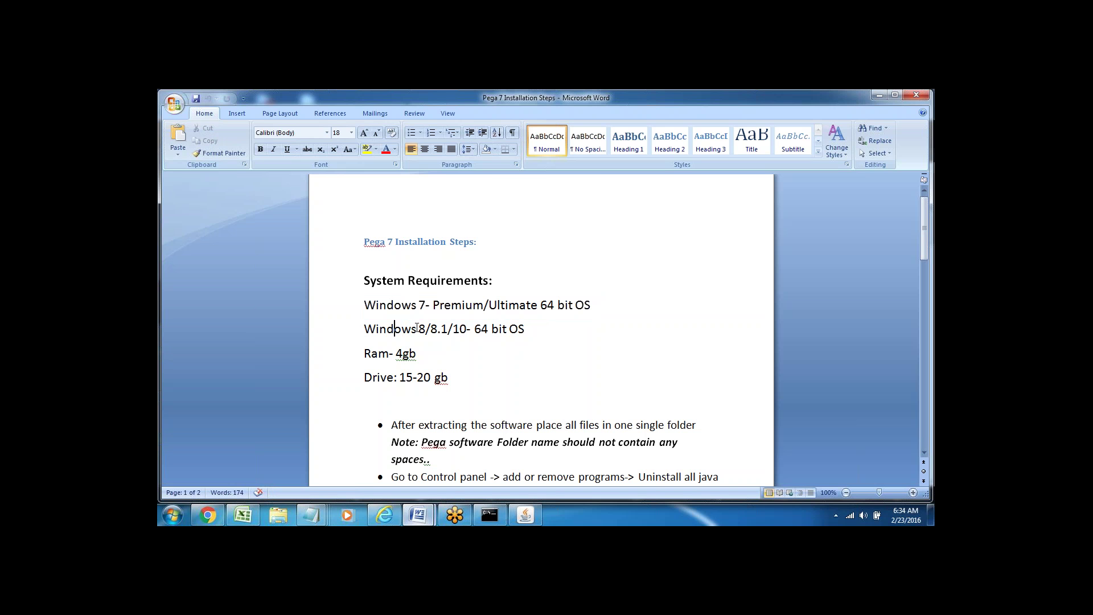
double_click(483, 329)
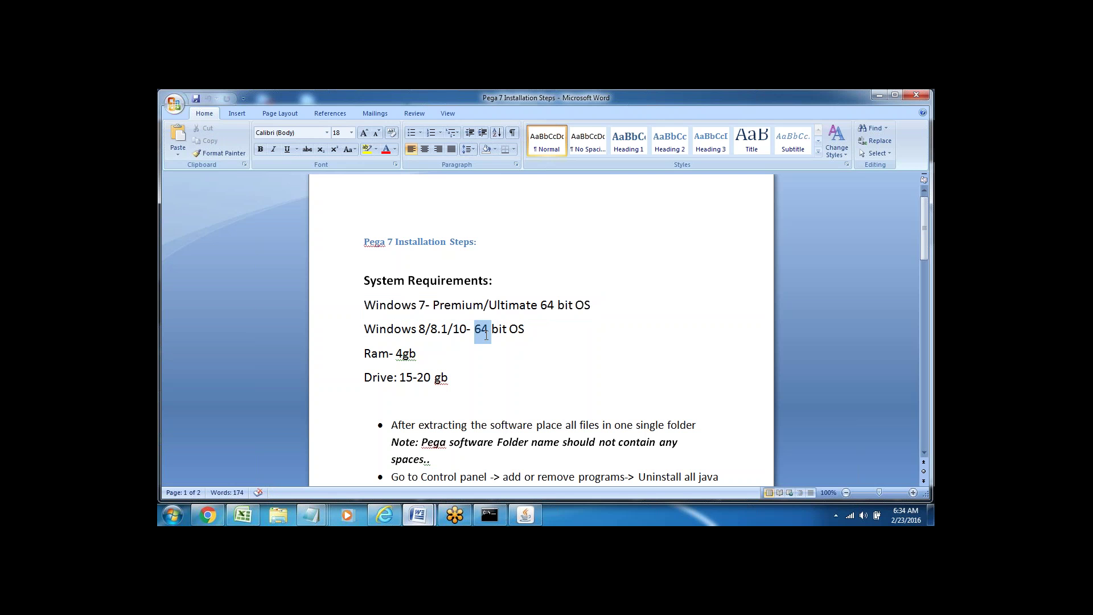
click(517, 329)
- Review the 4gb RAM and 15-20 gb drive requirements, then switch to the PEGA PRPC 6am notes
double_click(375, 353)
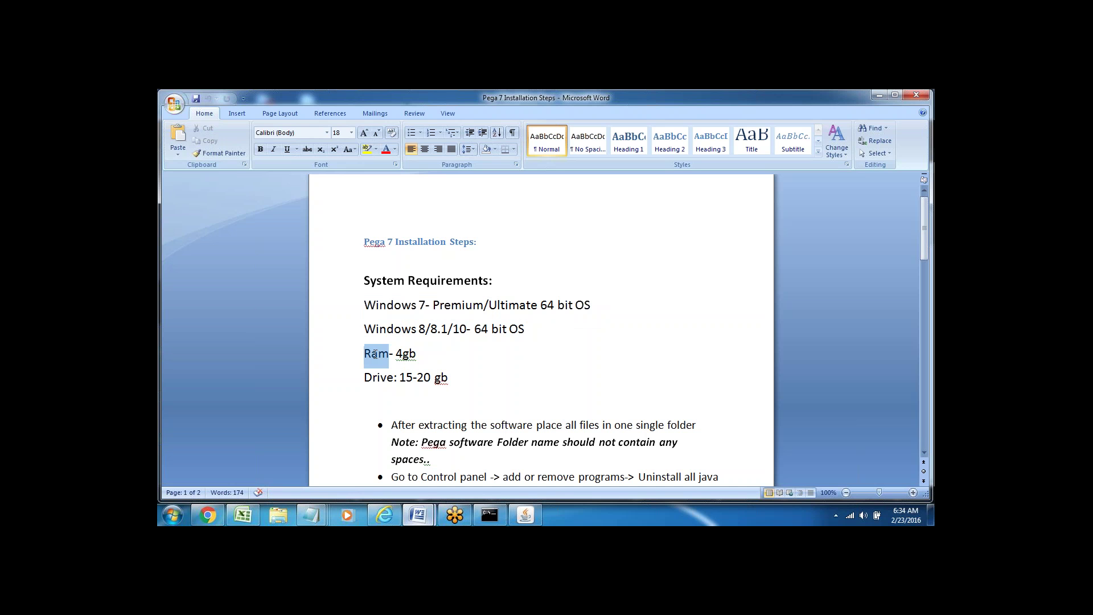
double_click(404, 354)
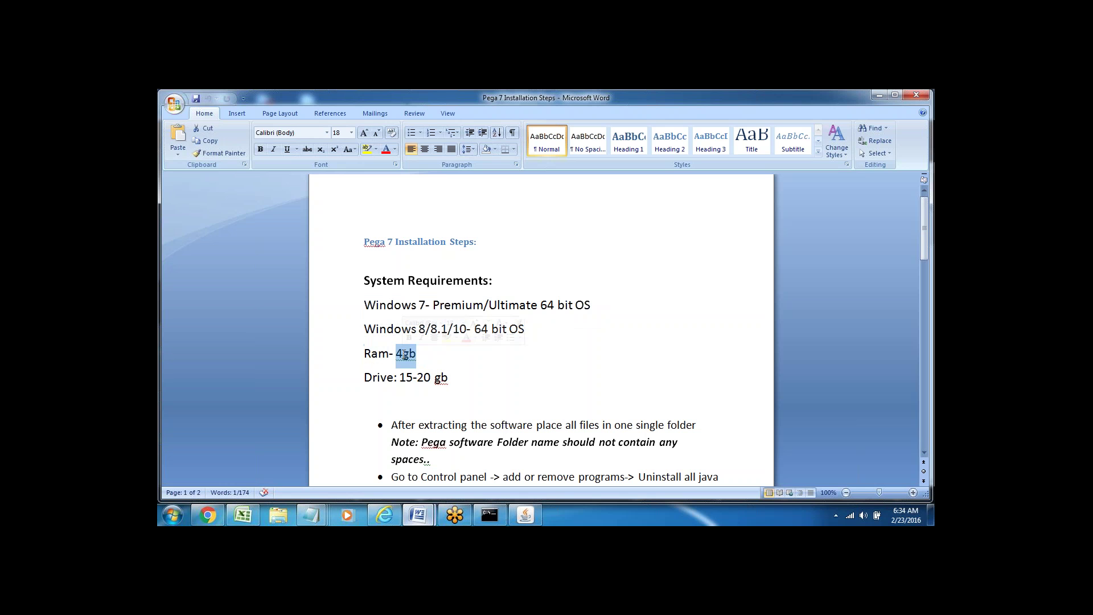
key(Right)
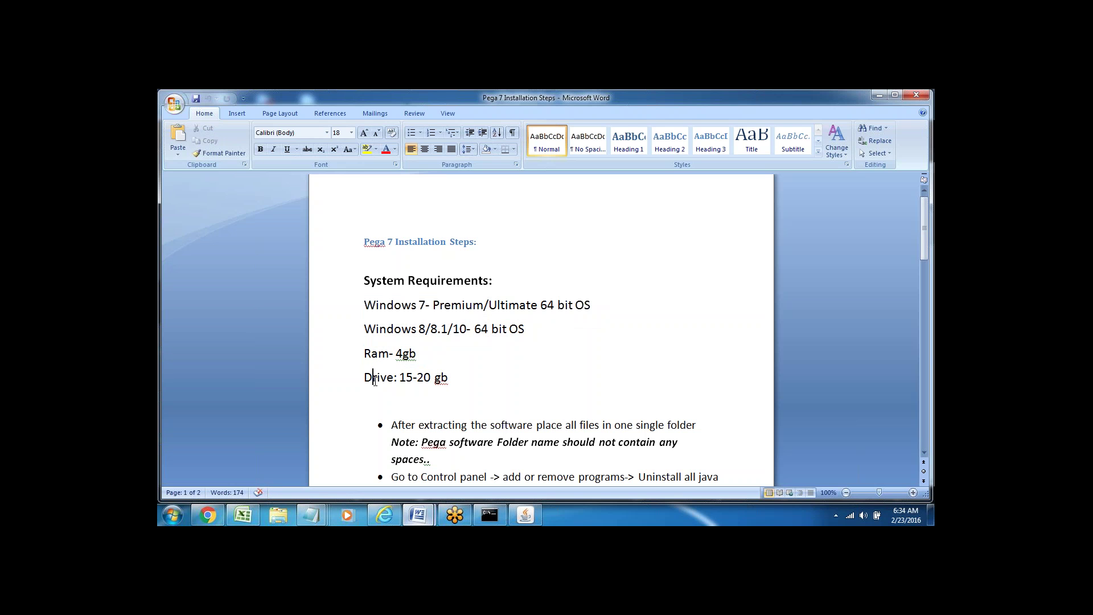
double_click(379, 376)
click(431, 391)
double_click(383, 376)
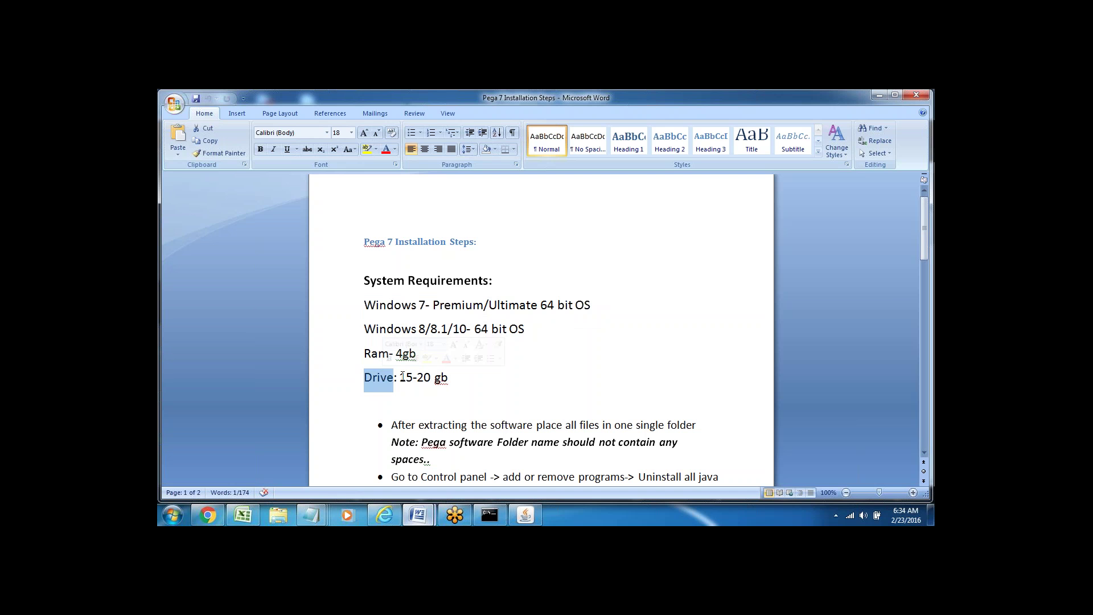
drag(402, 376, 449, 376)
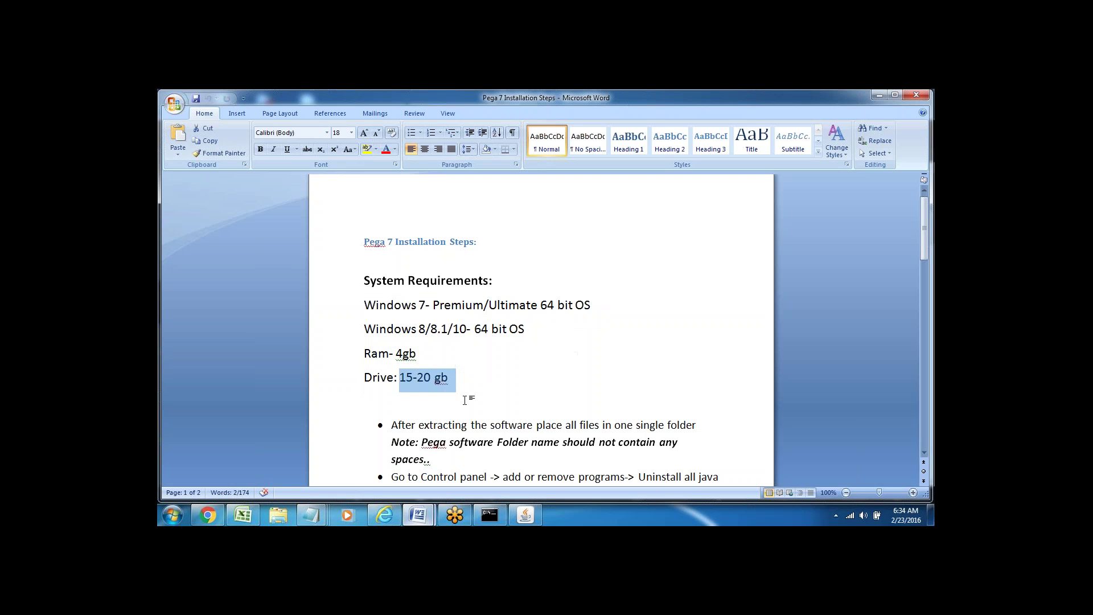
click(465, 400)
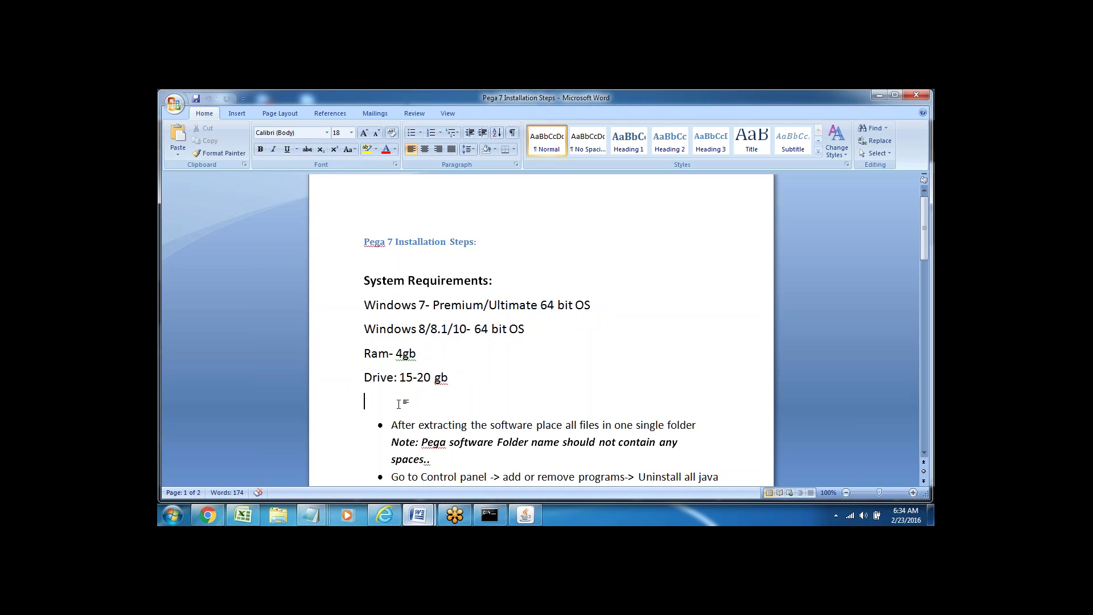
key(Down)
key(Down)
key(Down)
key(Down)
mouse_move(422, 515)
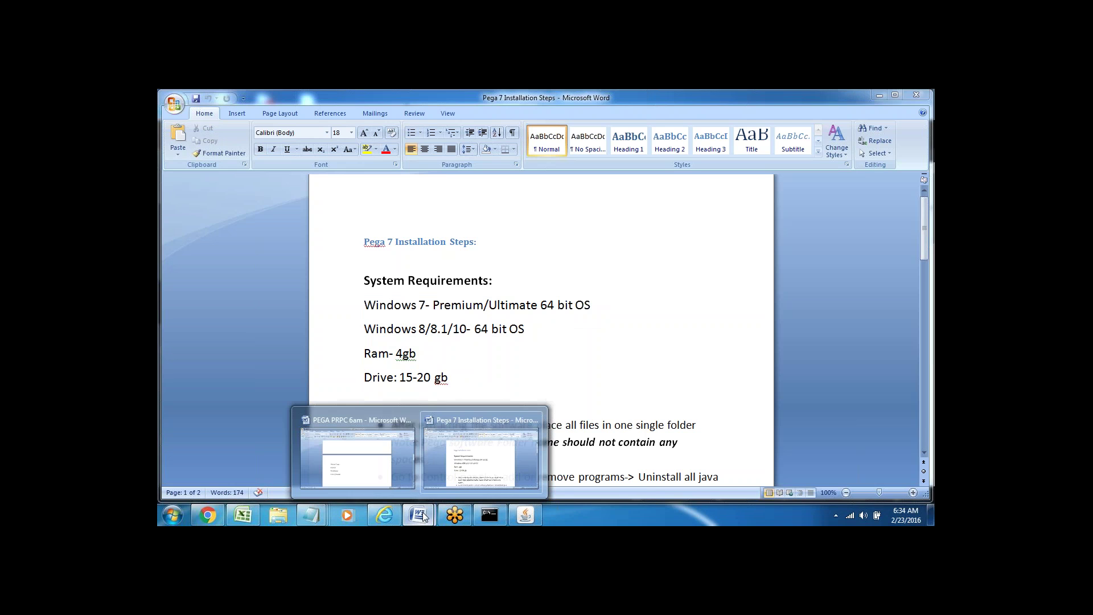
click(355, 454)
- Add '2.6 GB--' and 'Extract --' lines below Footer/Toolbar, then return to the installation steps
click(442, 407)
key(Return)
key(Return)
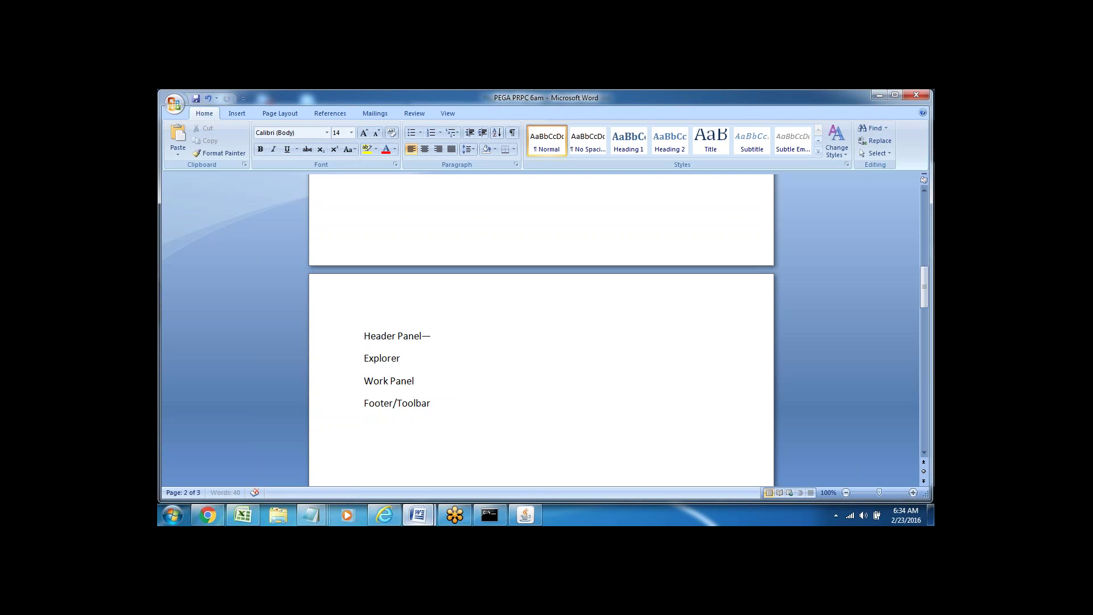
text(2.6 G)
text(B--)
key(Return)
key(Return)
key(Return)
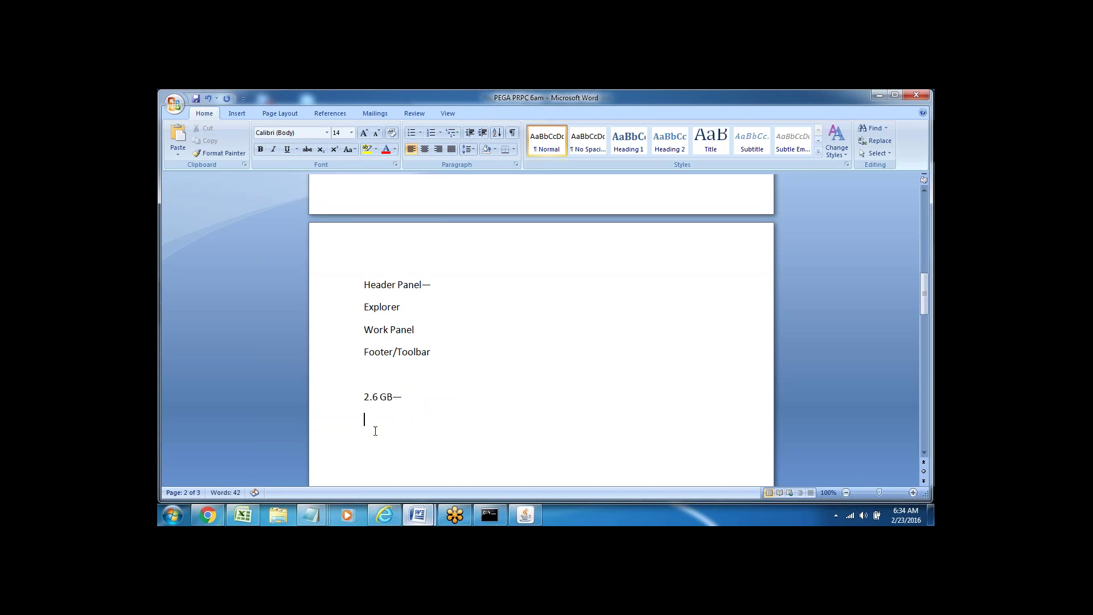
text(Extract --)
mouse_move(418, 515)
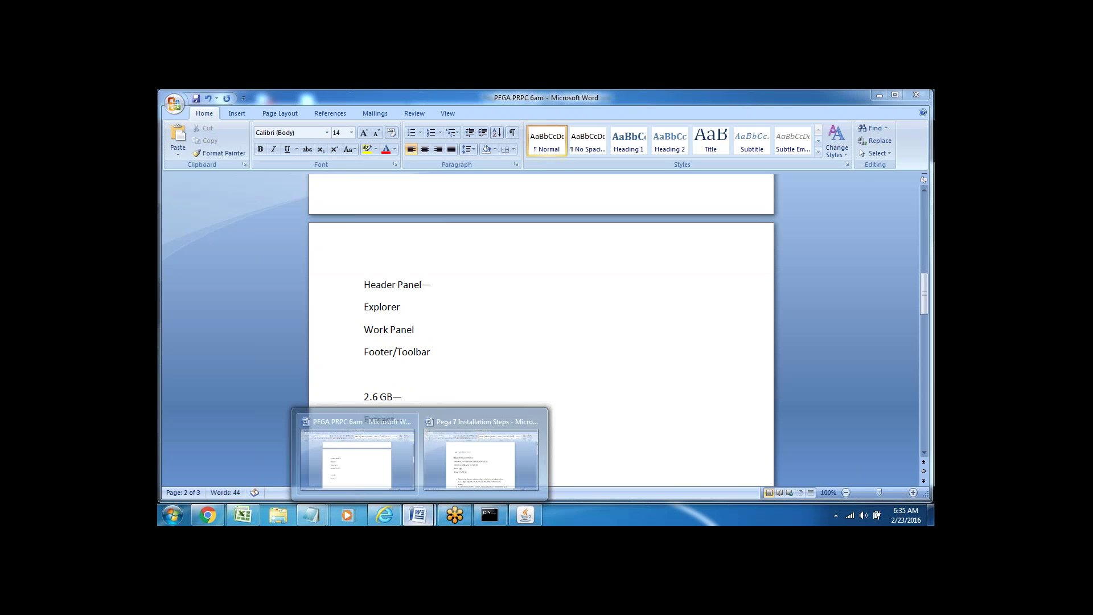
click(493, 462)
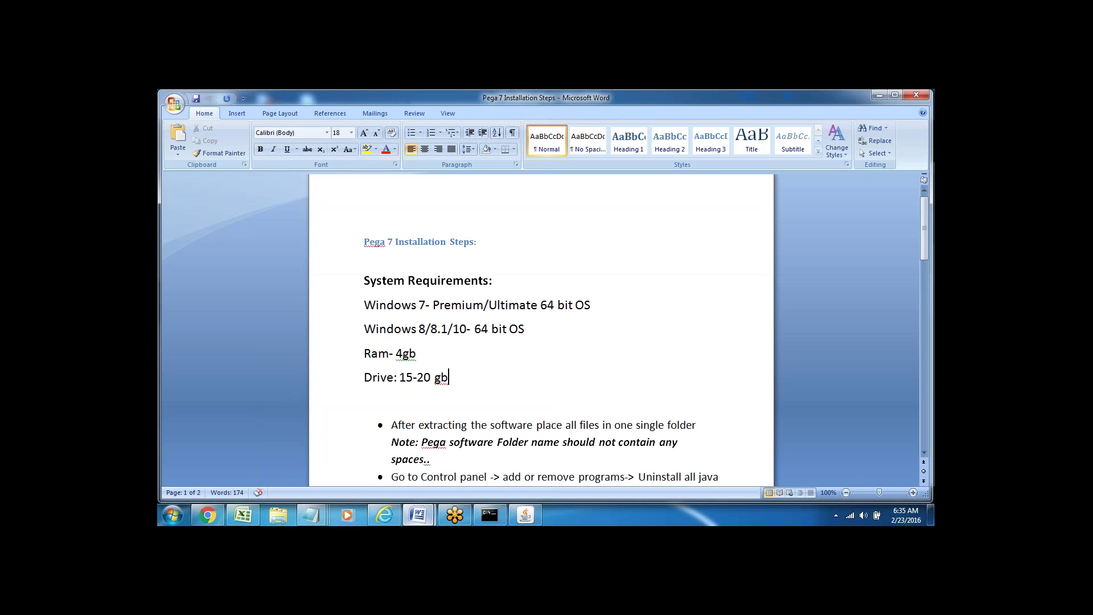
- Read the first installation bullets and the folder-name Note, then return to the PEGA PRPC 6am notes
key(Down)
key(Down)
key(Down)
key(Down)
key(Down)
key(Down)
key(Down)
key(Down)
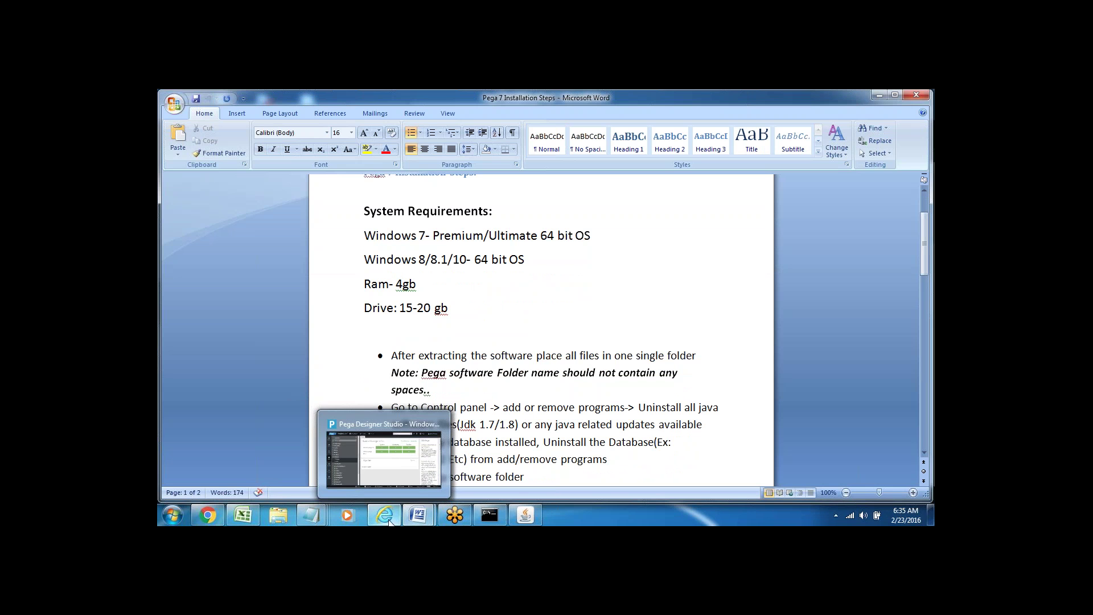
click(500, 353)
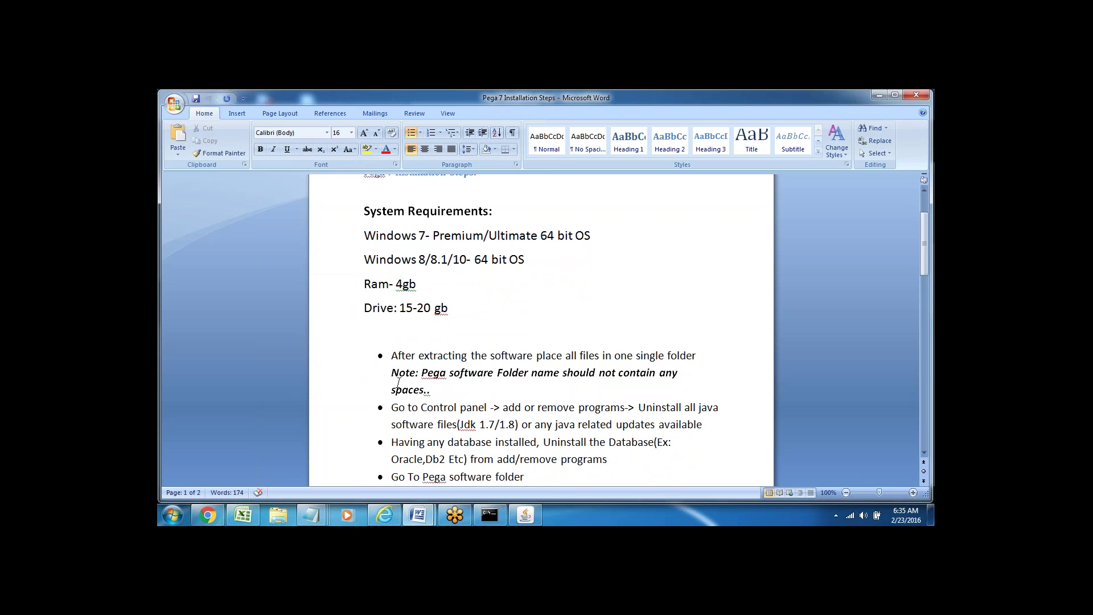
drag(381, 374, 449, 383)
click(461, 408)
mouse_move(418, 515)
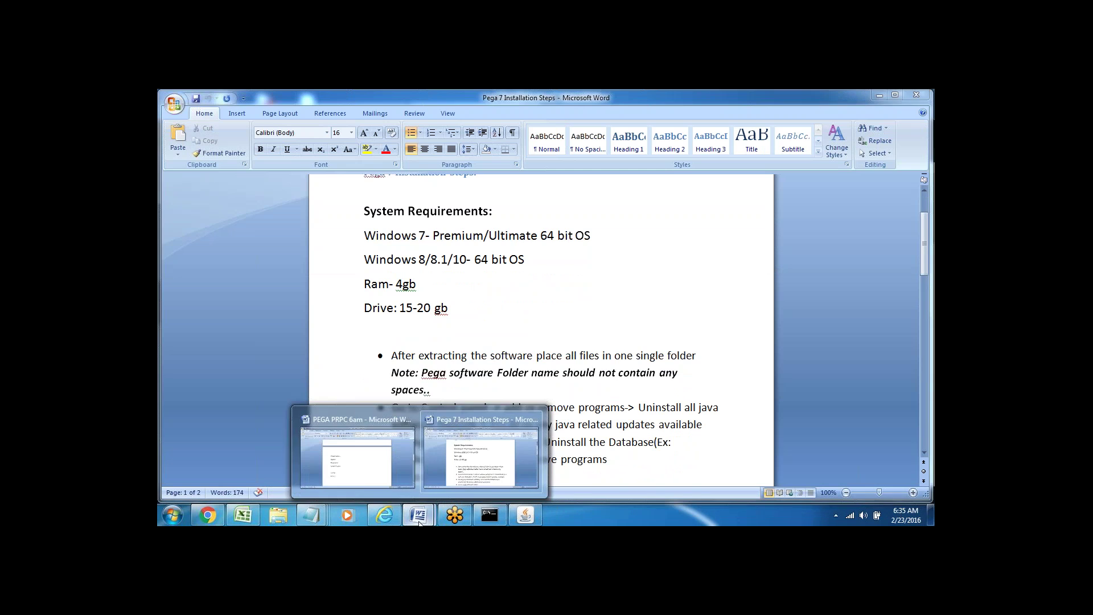
click(404, 455)
- Finish the 'Extract ---' line, add 'PEGASoftware' beneath it, then switch to the installation steps
text(--)
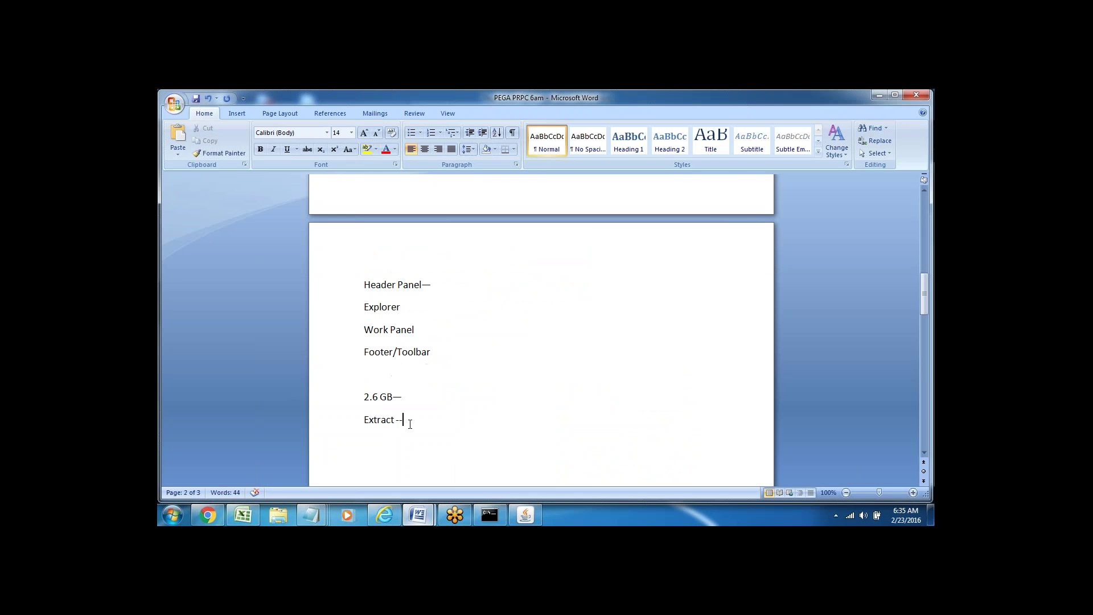
key(Return)
text(PEGA  Software)
click(392, 441)
key(BackSpace)
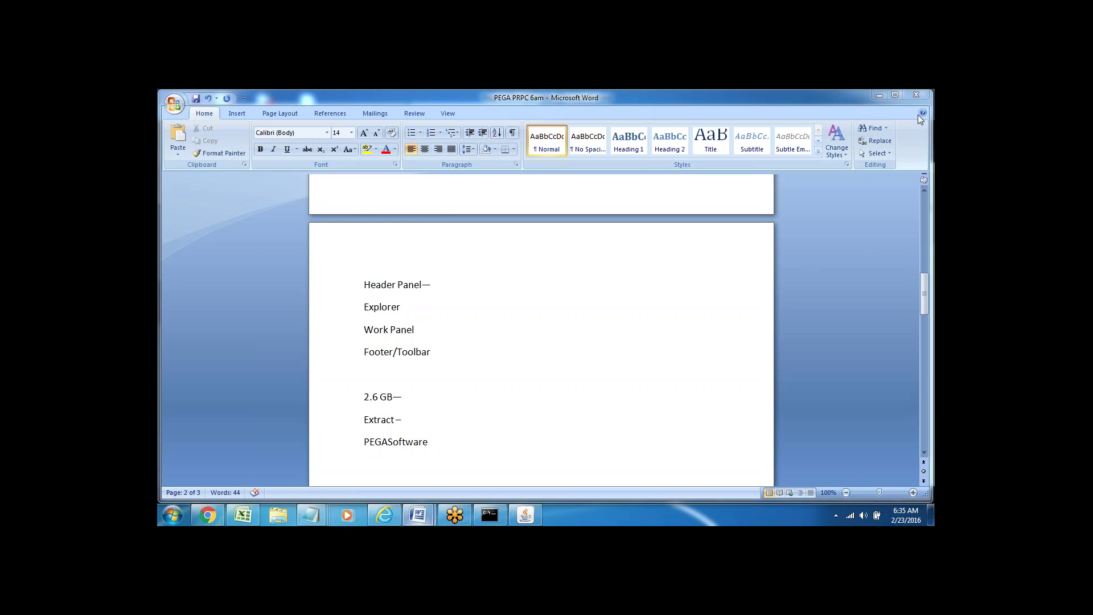
click(392, 446)
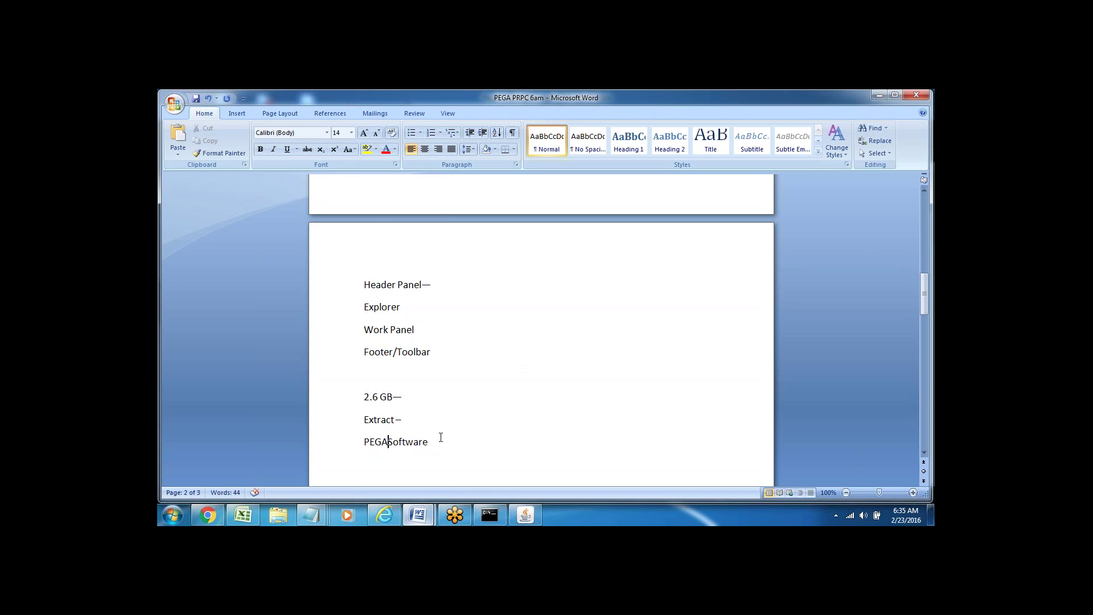
key(alt+Tab)
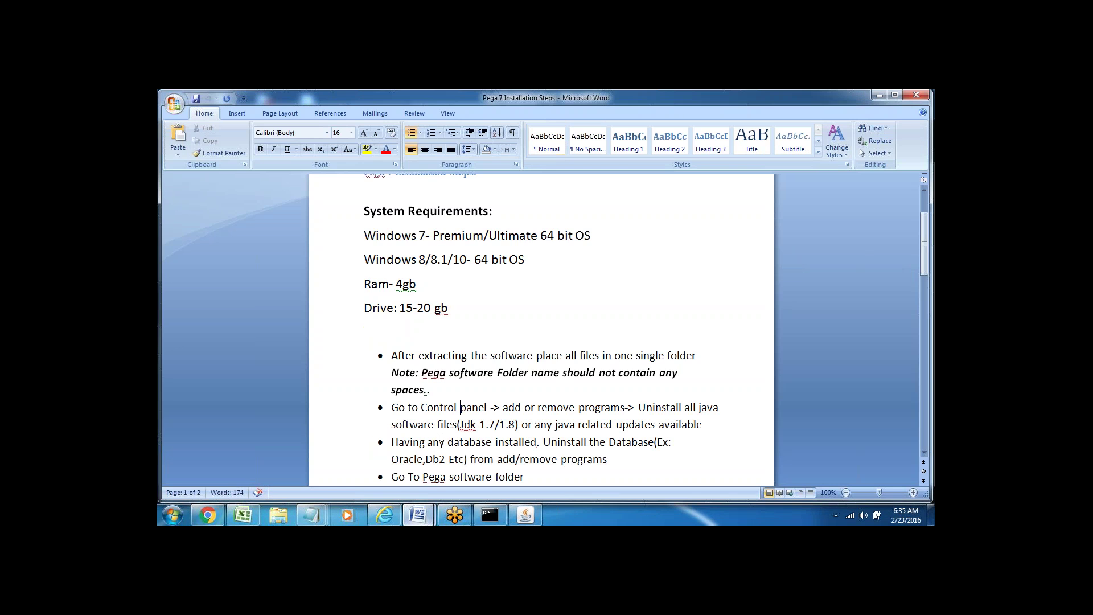
click(439, 391)
click(442, 416)
key(Down)
key(Down)
key(Down)
key(Down)
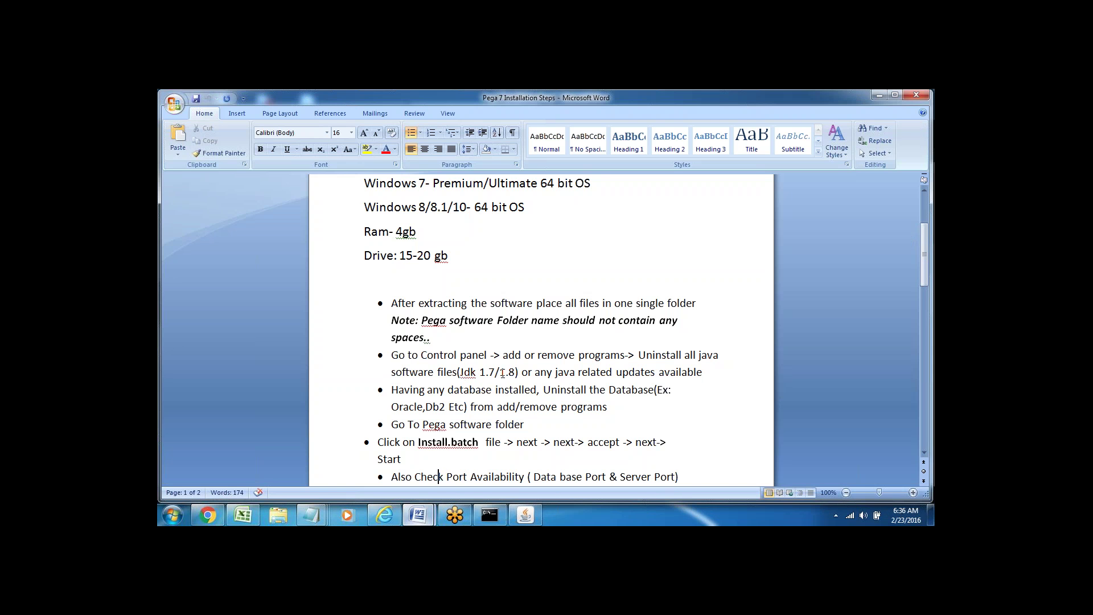
drag(499, 372, 516, 372)
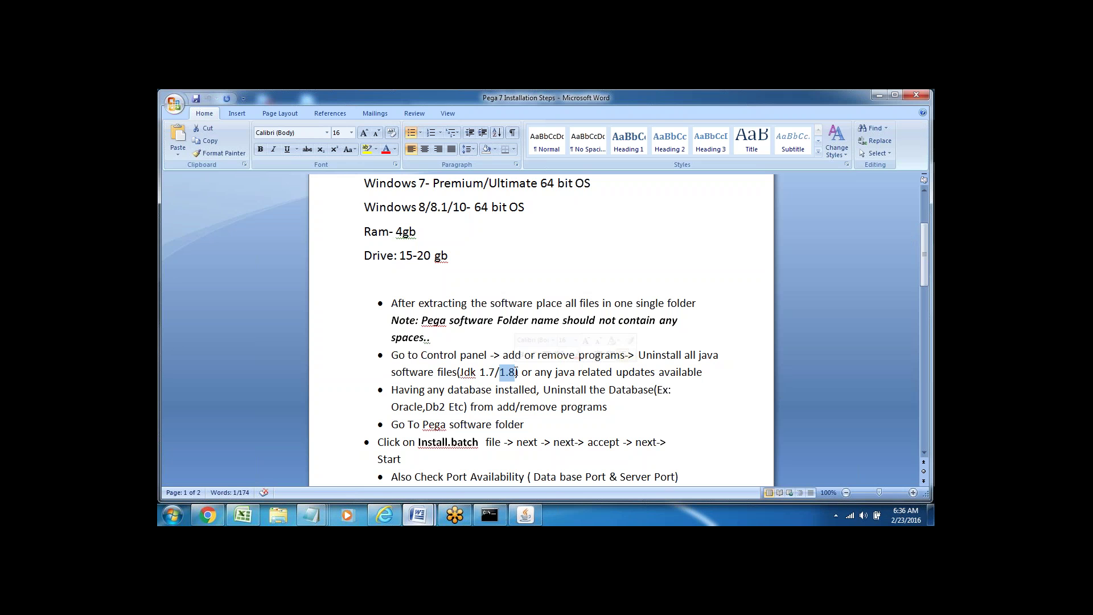
double_click(400, 391)
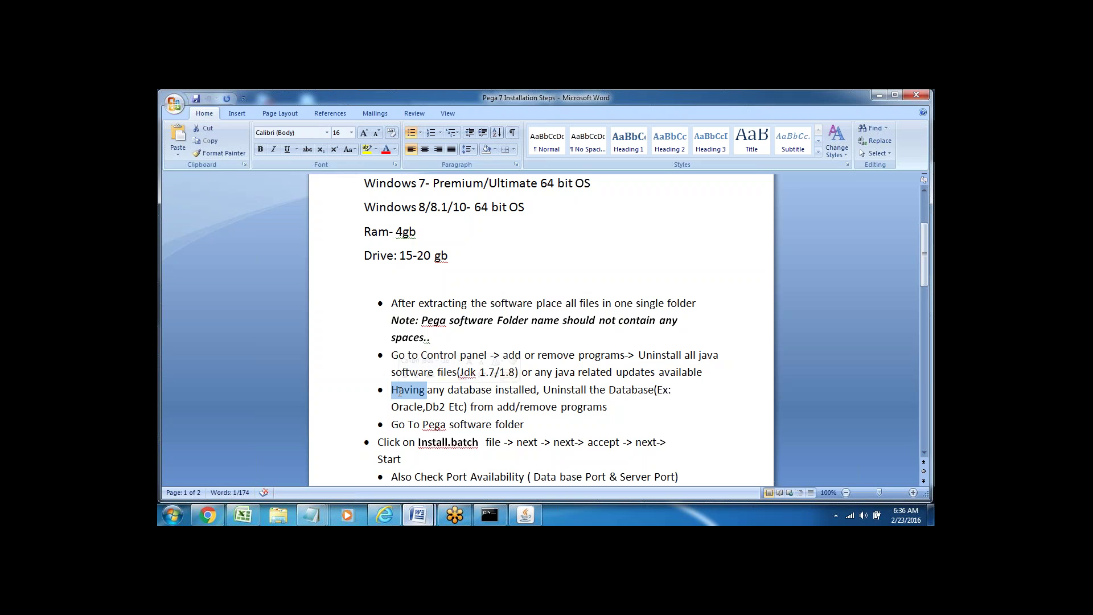
click(455, 390)
triple_click(455, 390)
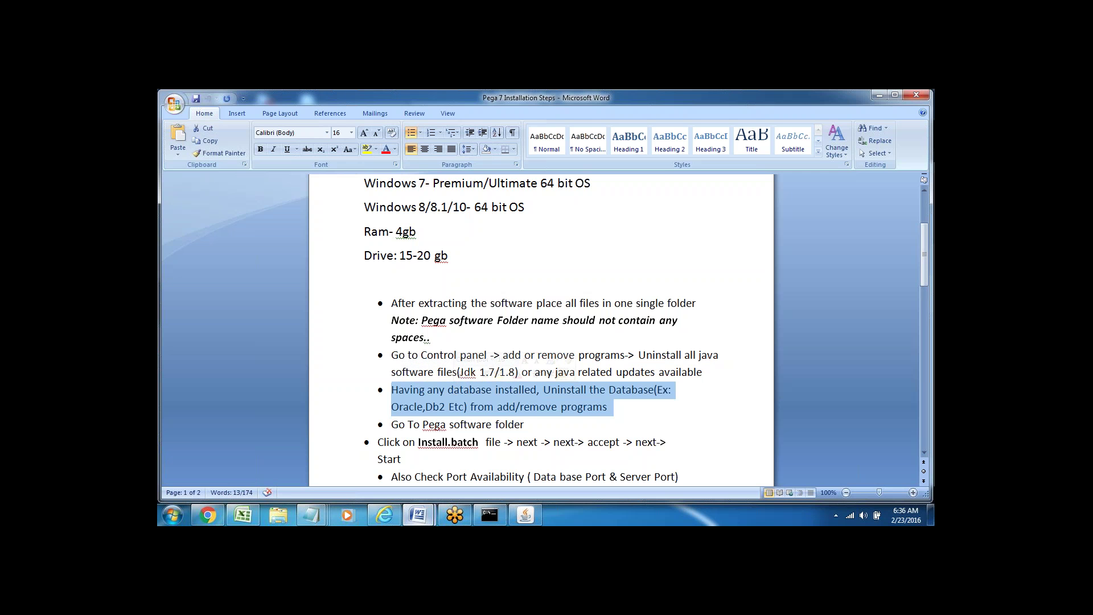
click(493, 424)
drag(380, 442, 447, 442)
click(401, 459)
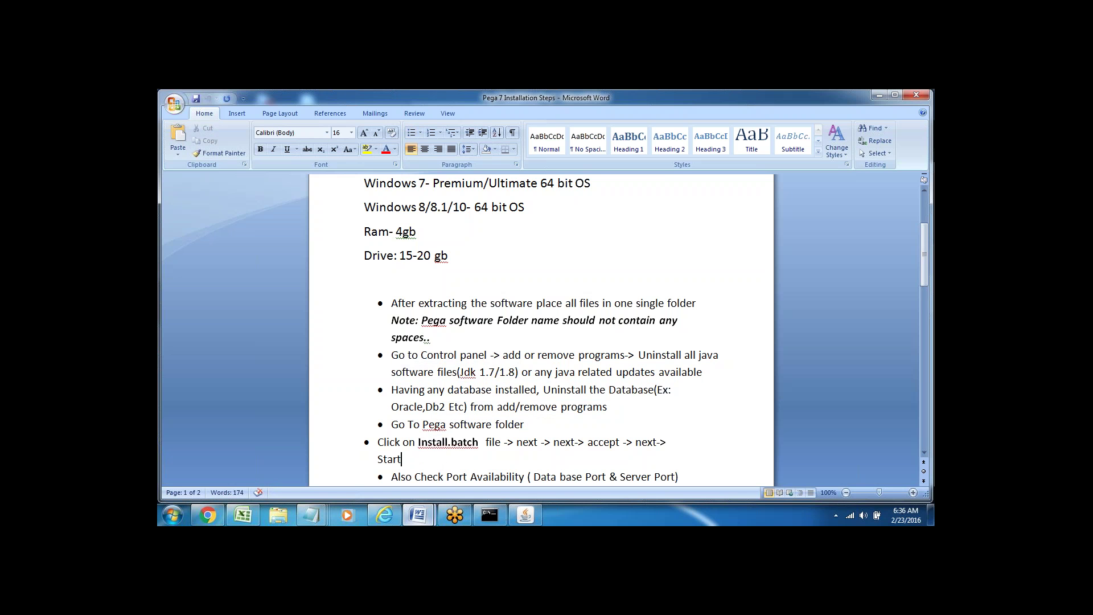
drag(418, 438, 462, 440)
key(ctrl+b)
click(495, 459)
key(Down)
key(Down)
key(Down)
key(Down)
key(Down)
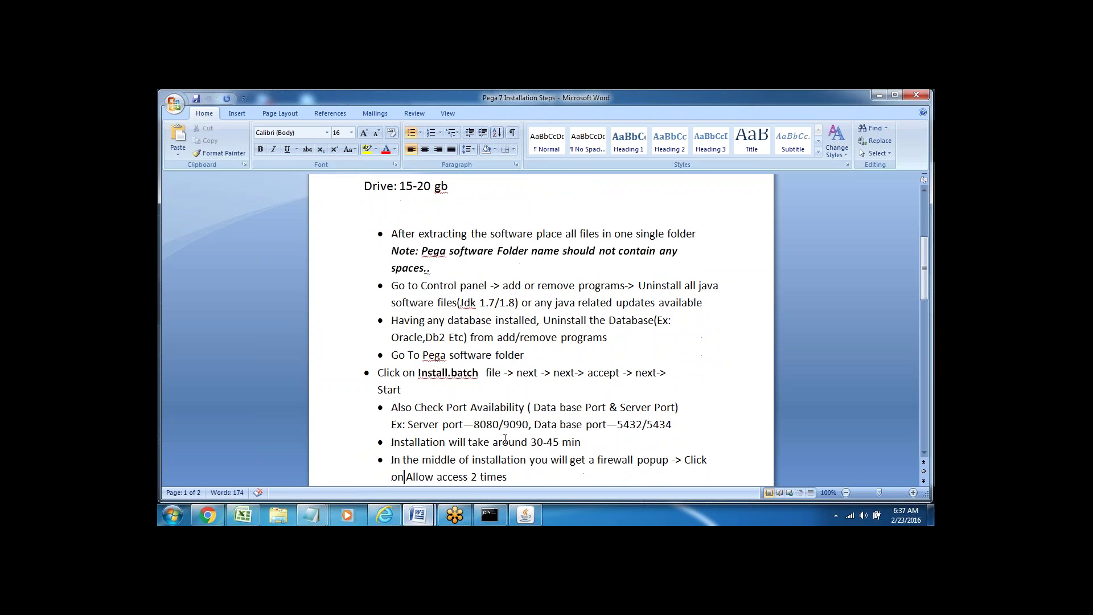
double_click(527, 373)
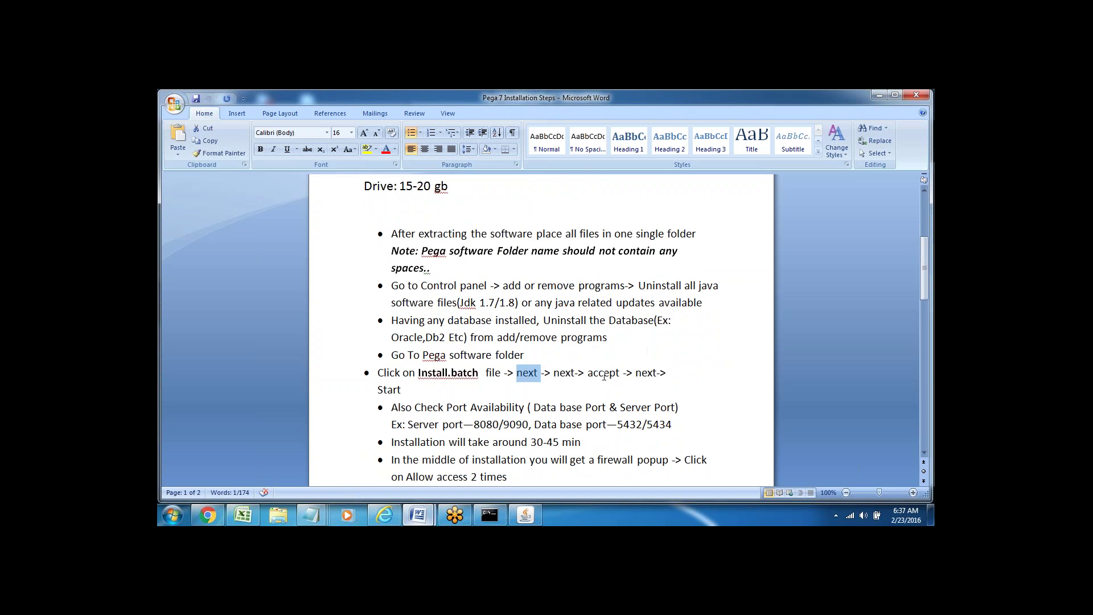
click(439, 395)
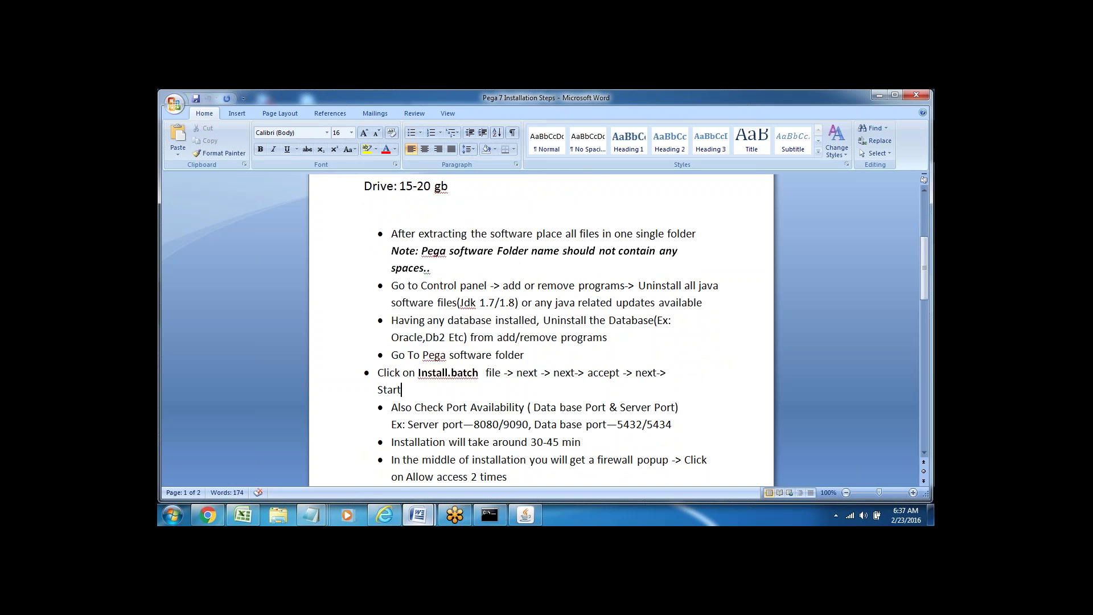
key(Down)
key(Down)
key(Down)
key(Down)
key(Down)
key(Down)
key(Down)
key(Down)
key(Down)
key(Down)
key(Down)
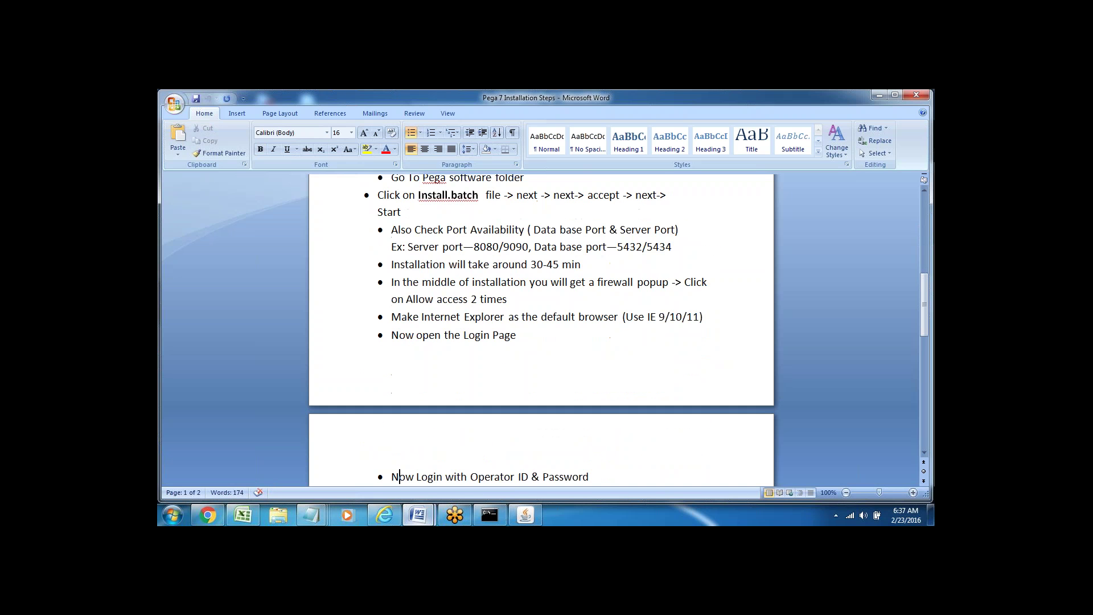
triple_click(432, 230)
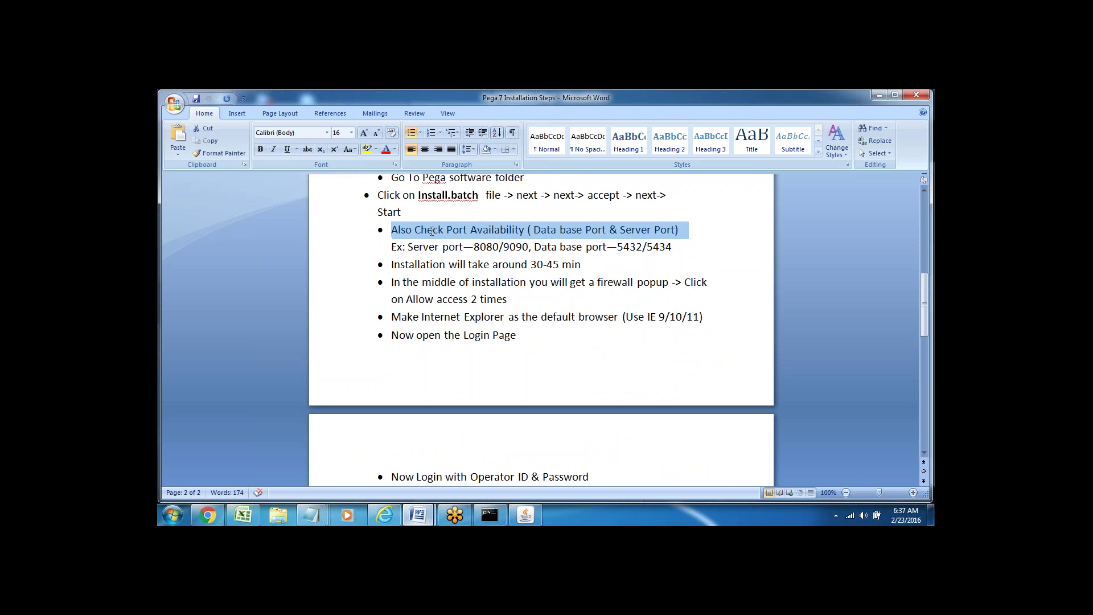